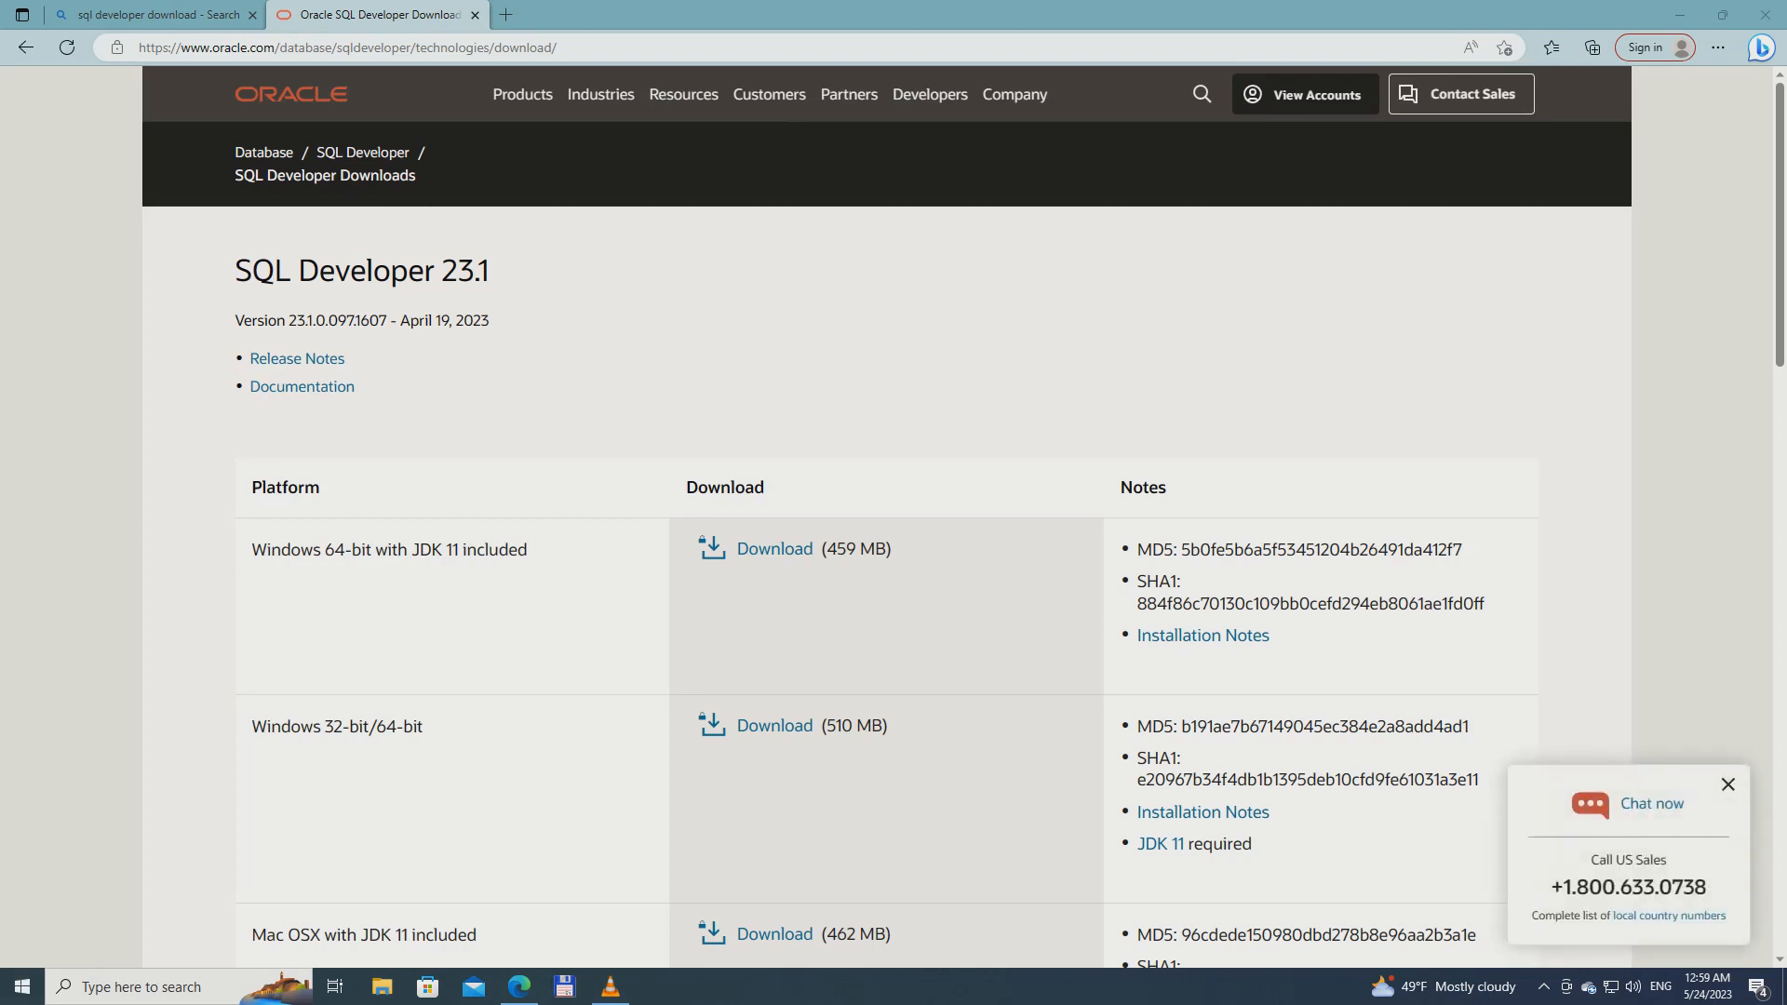
Check the Windows edition and the system type in System Information, closing it when finished
click(71, 876)
click(22, 986)
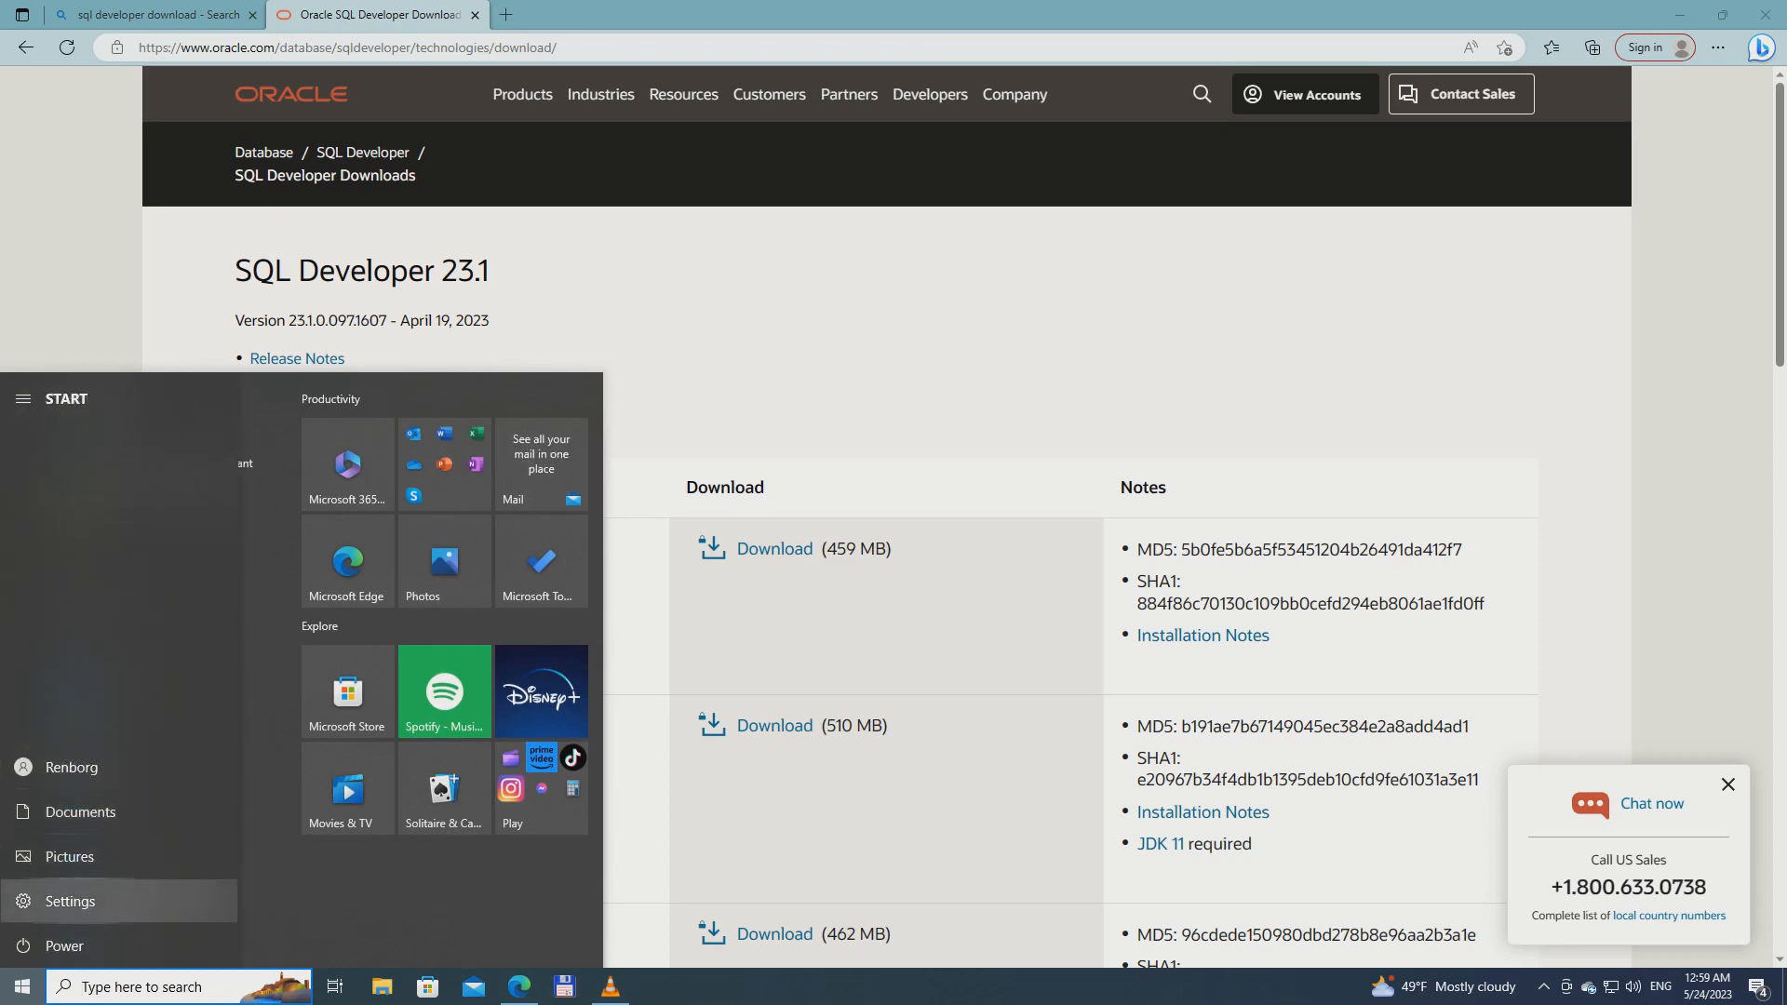
text(s)
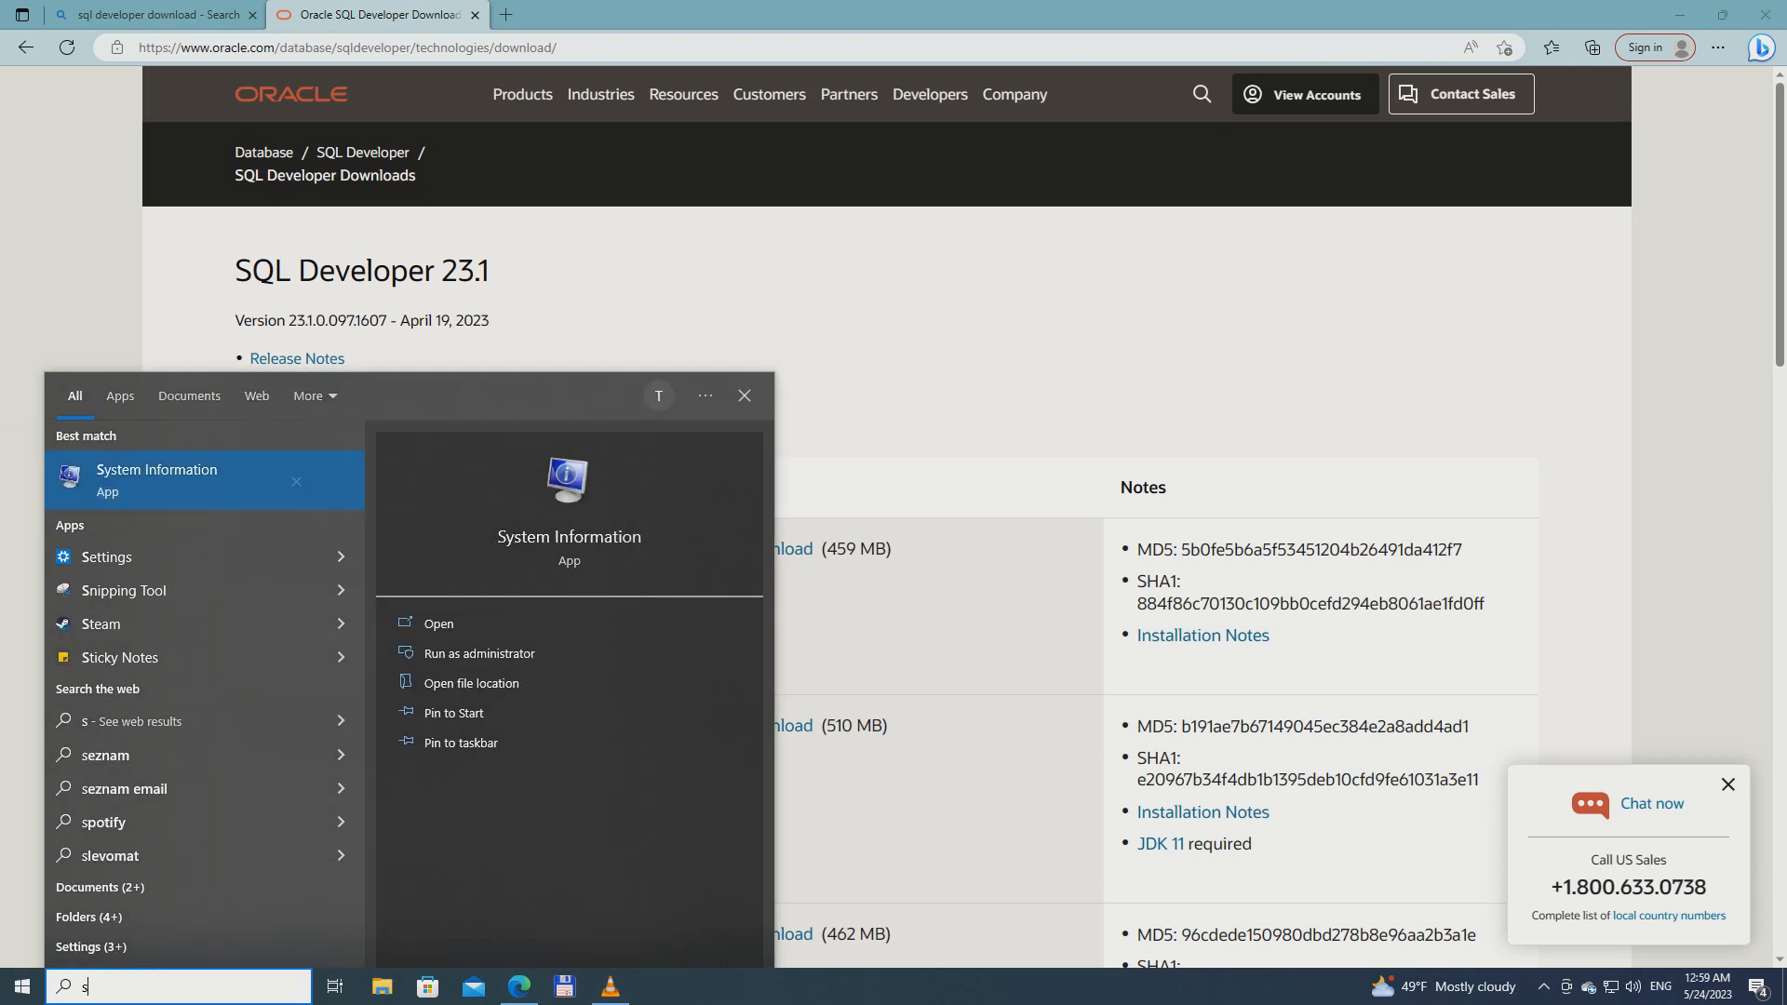
click(116, 480)
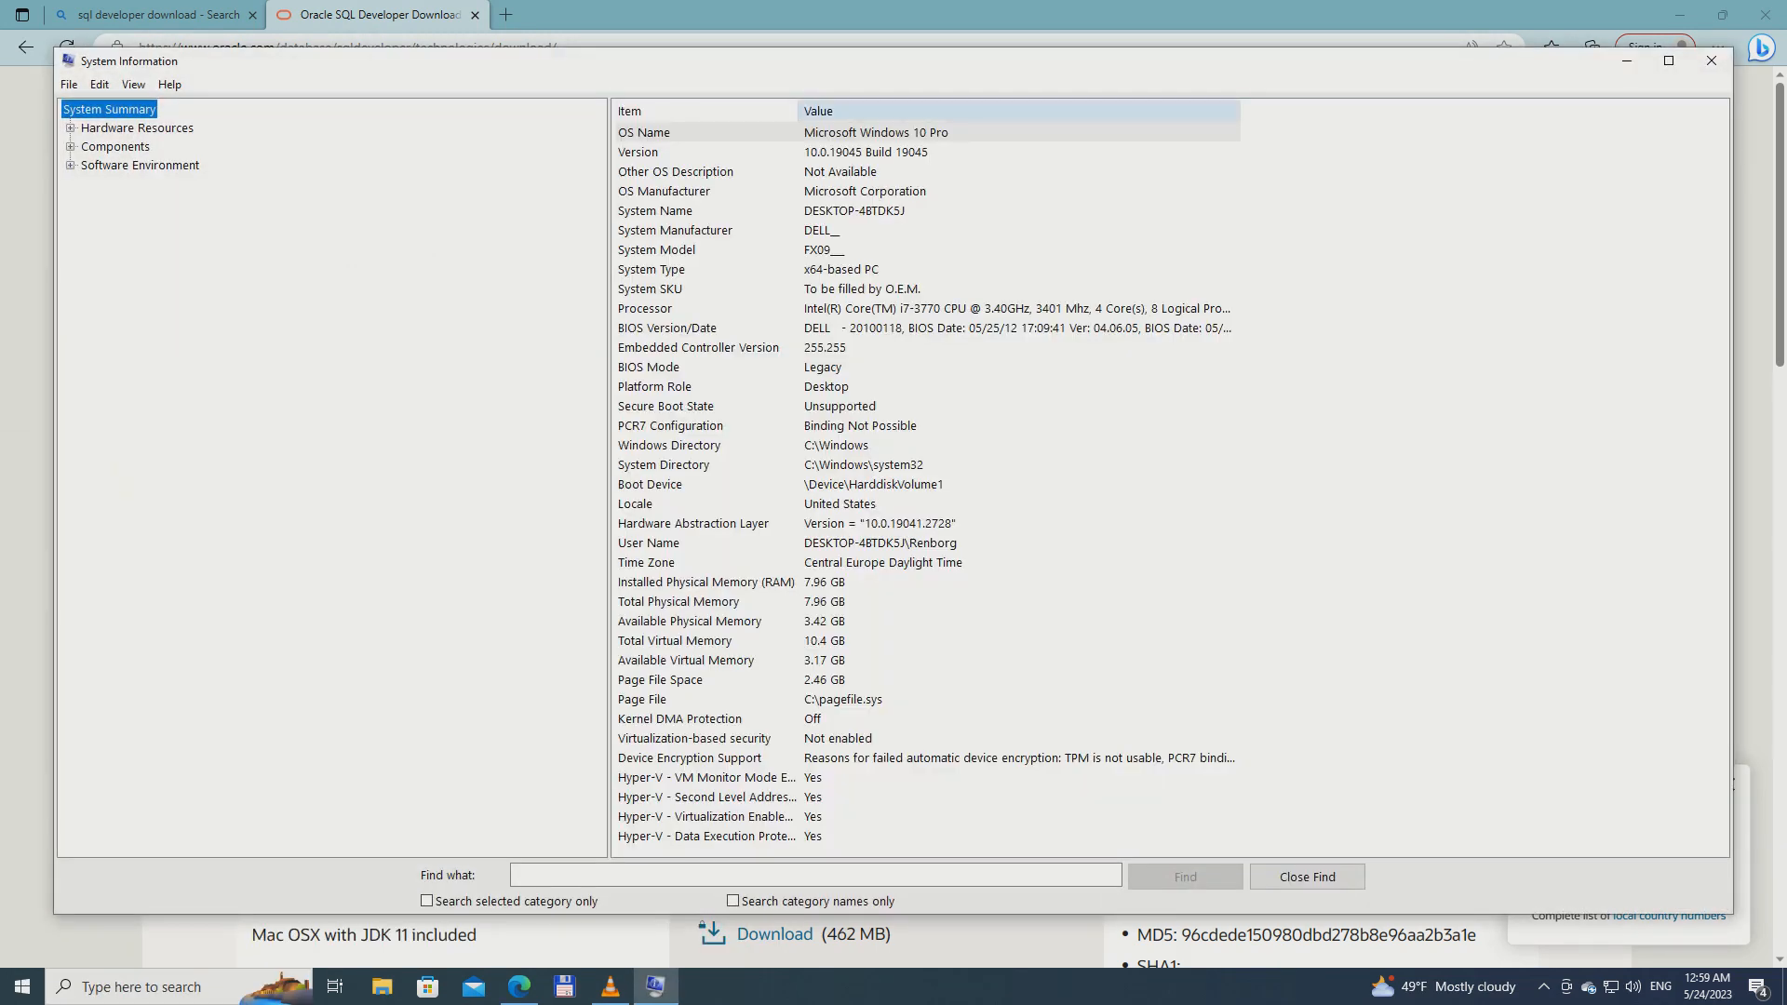
click(945, 127)
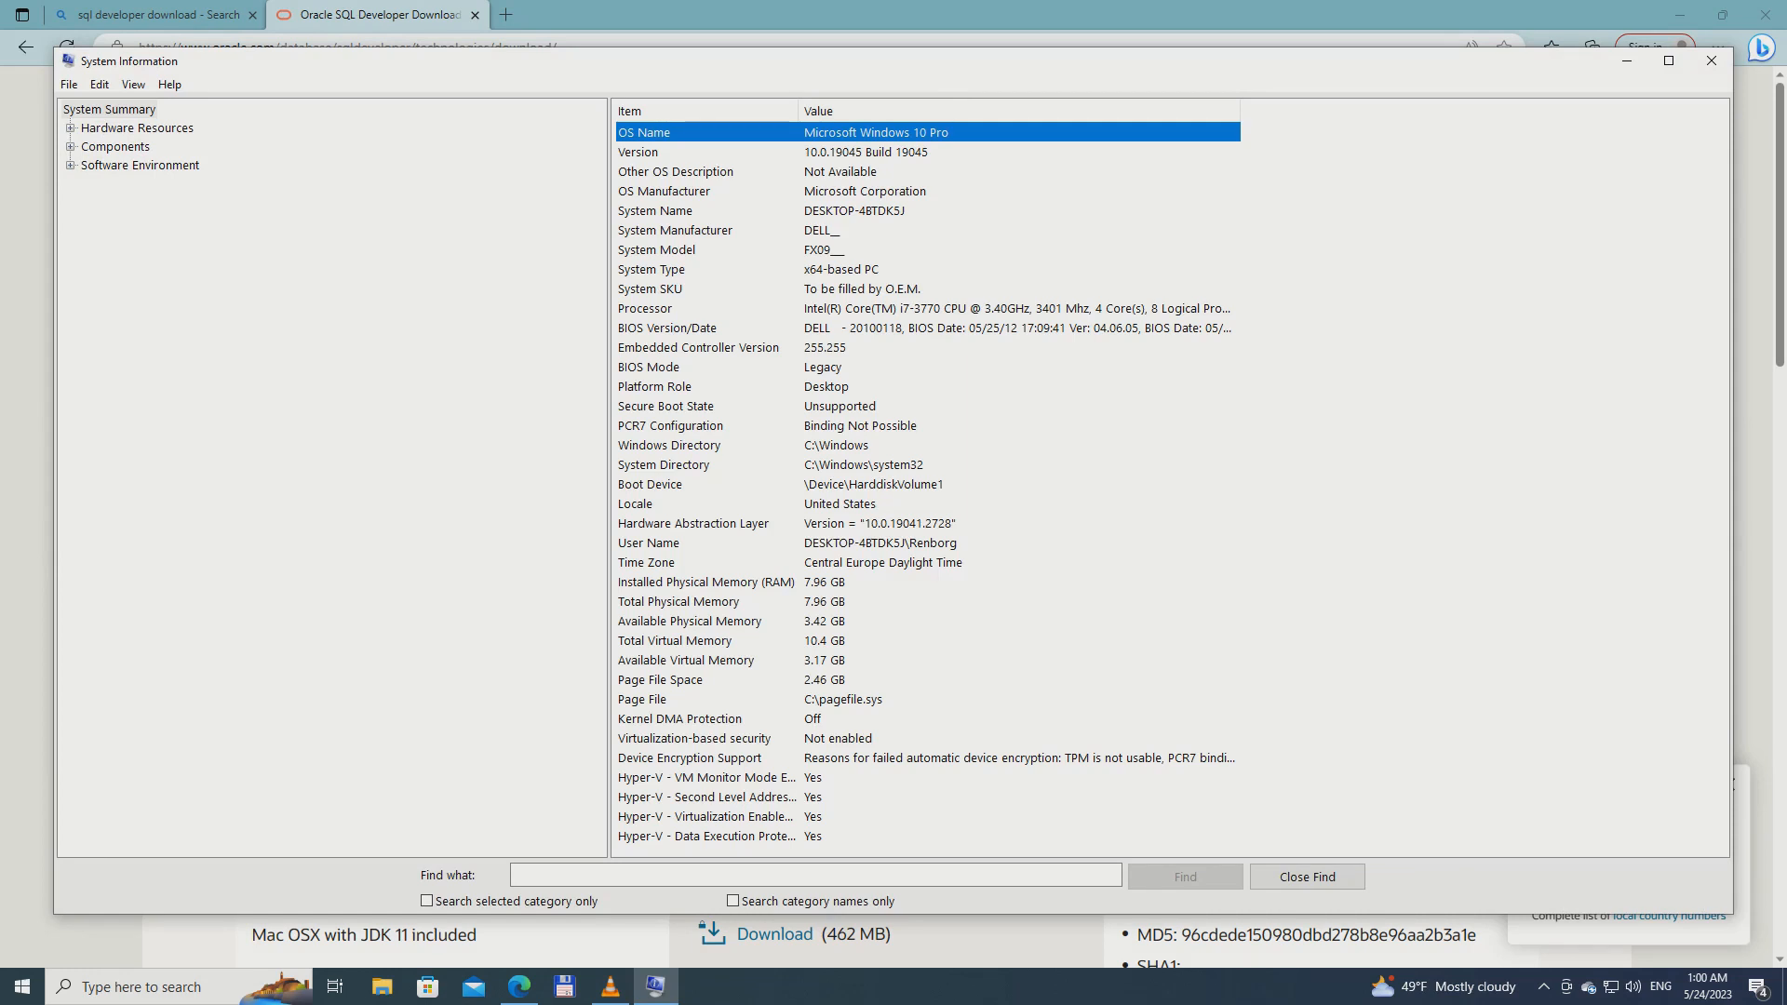
click(815, 269)
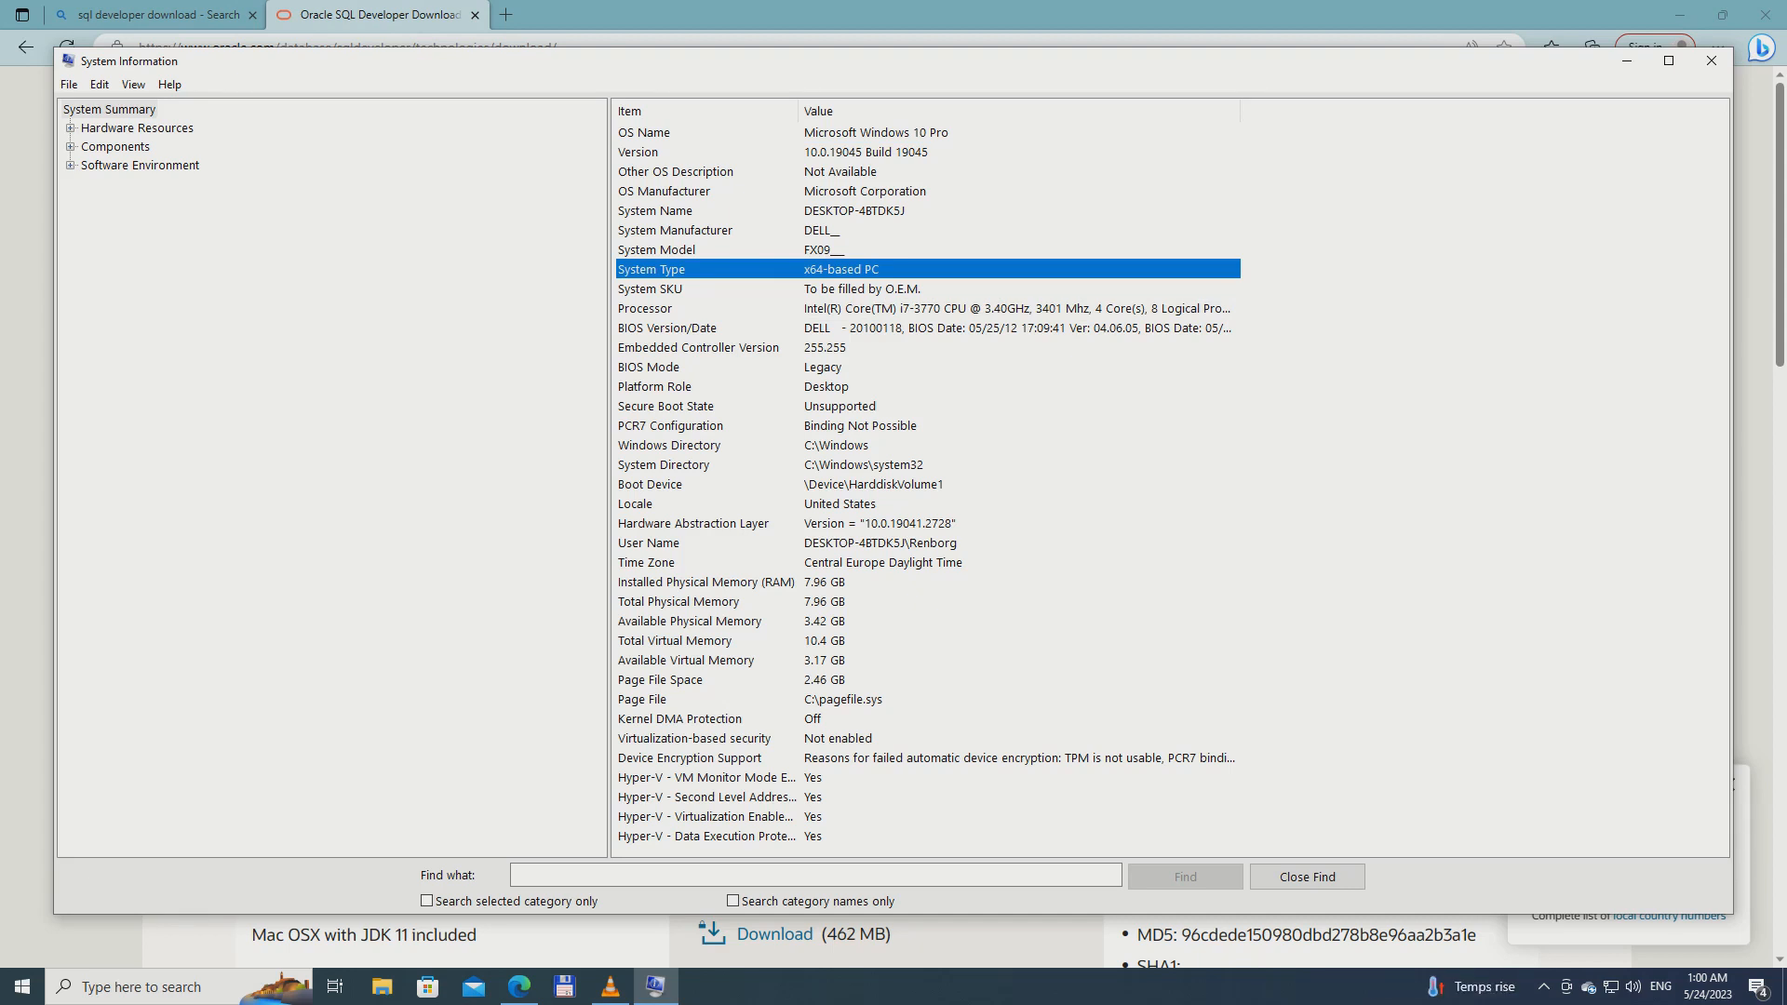
click(1711, 60)
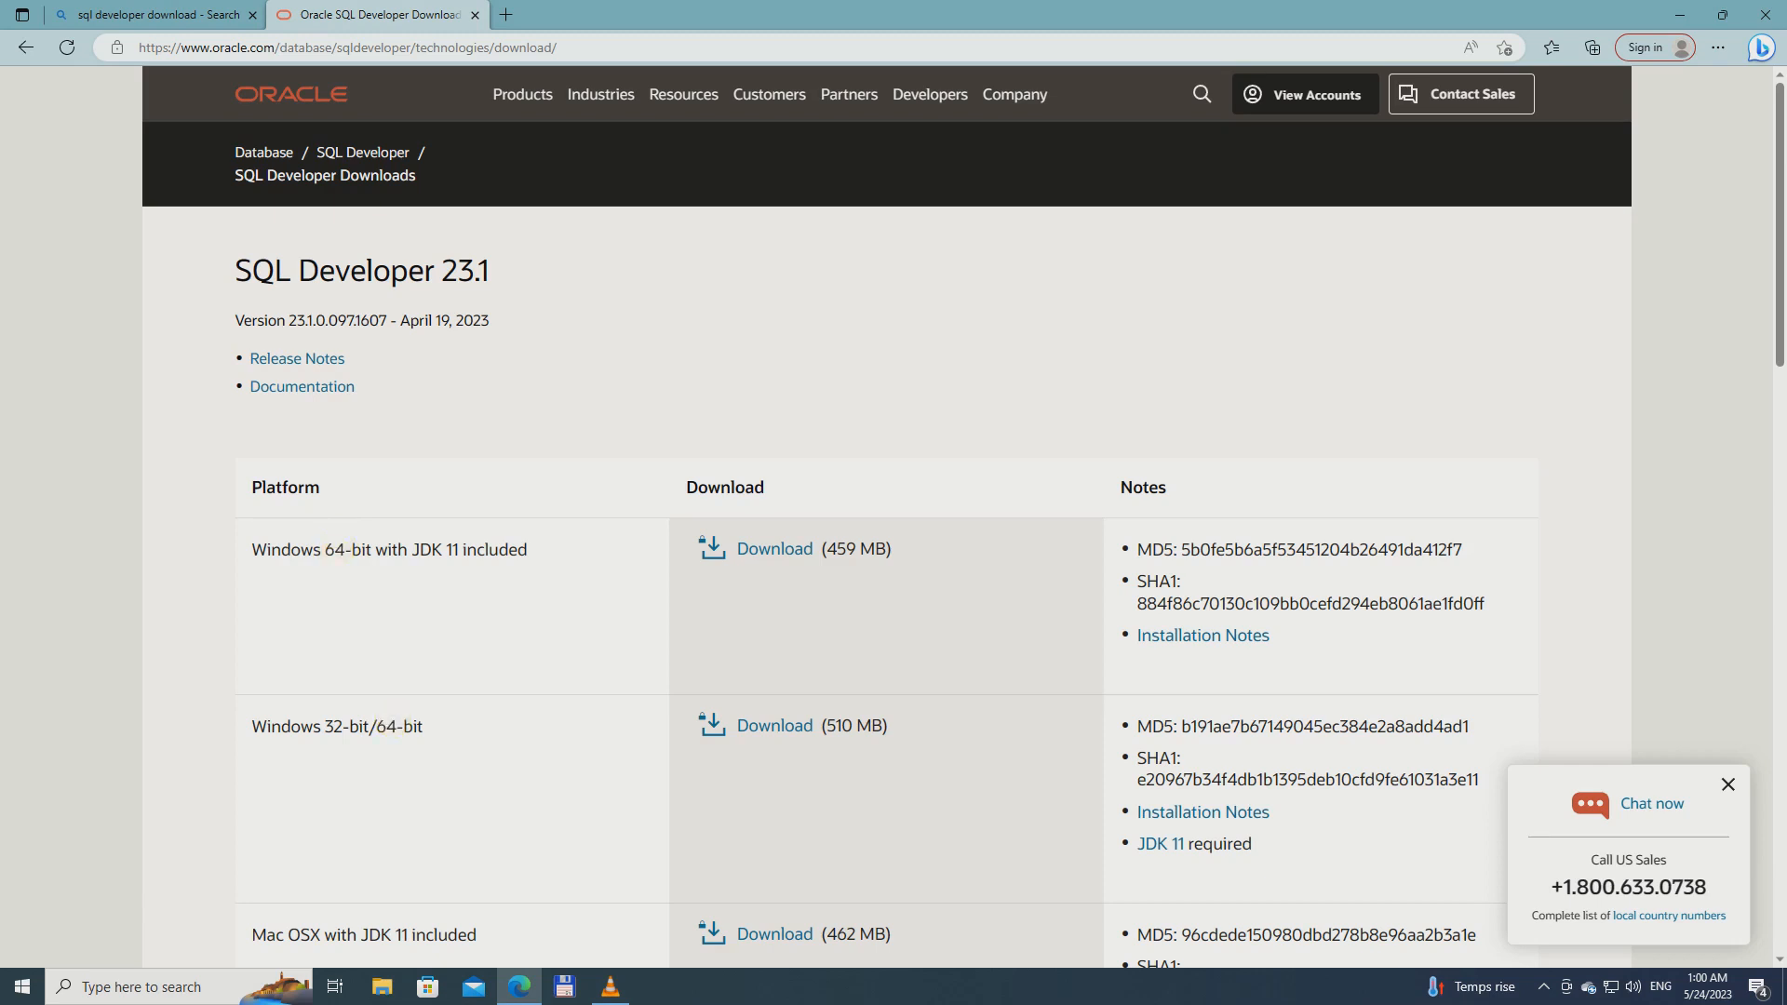
Check which Java version is installed by running java -version in Command Prompt, then close it
drag(410, 549, 530, 550)
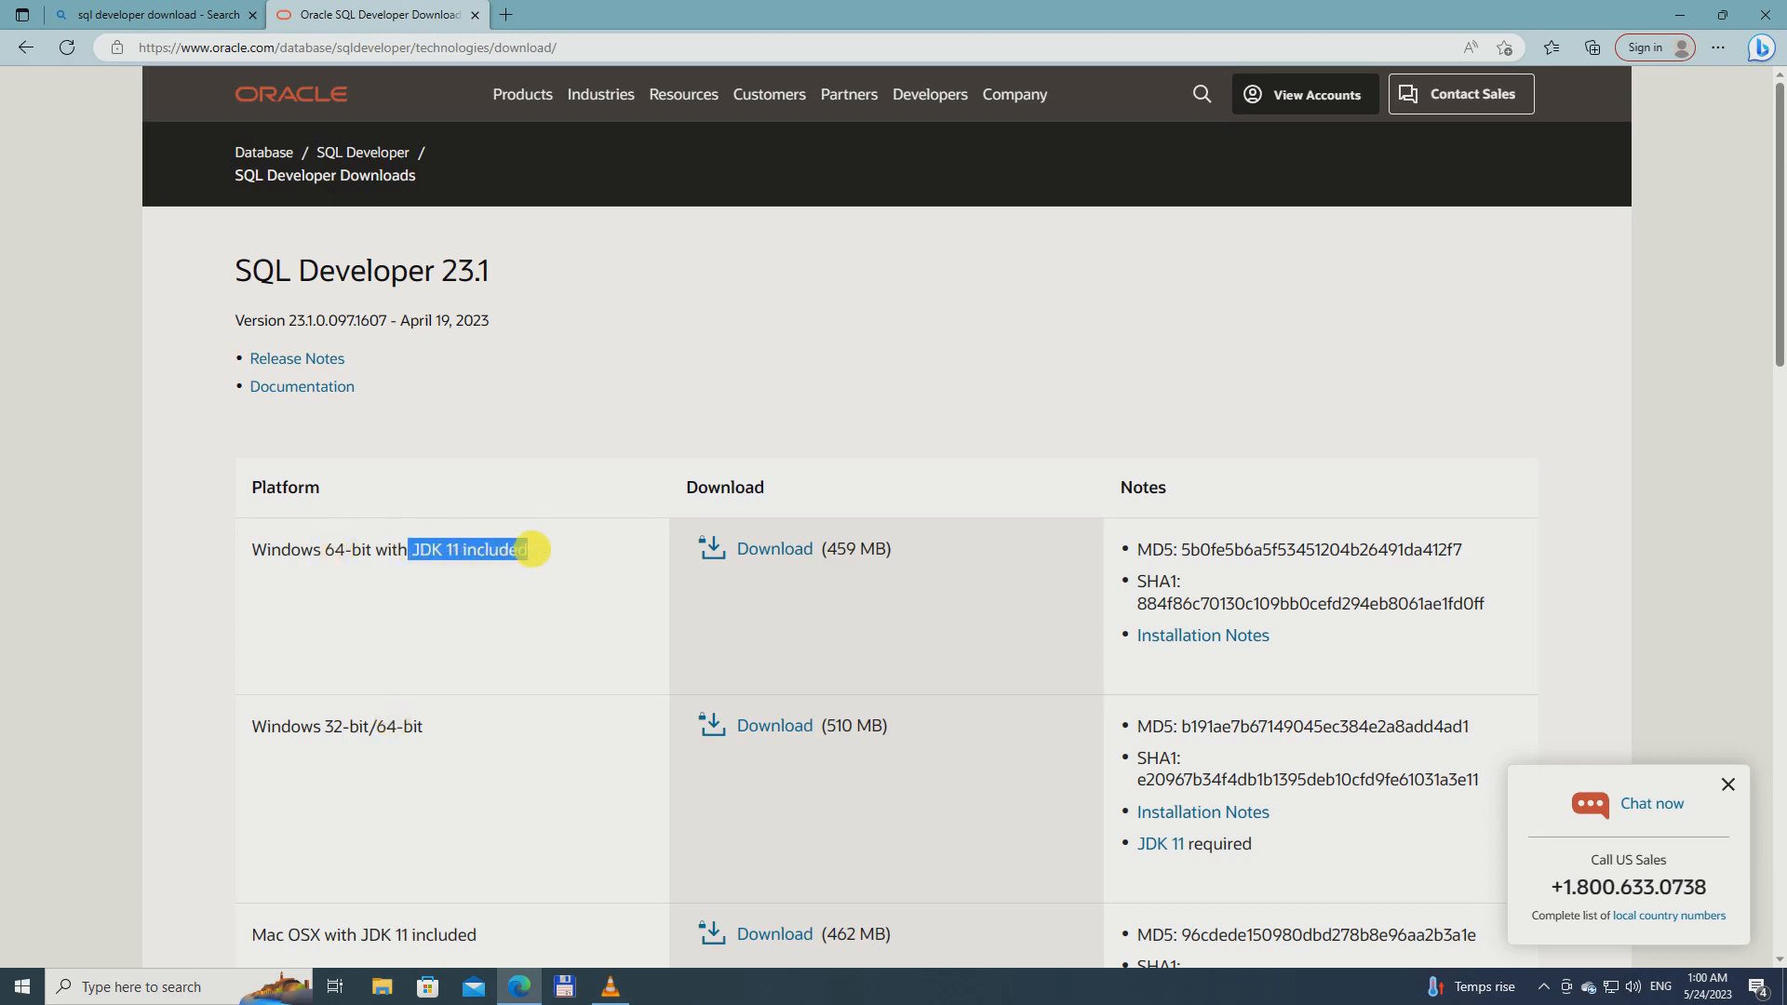
click(518, 590)
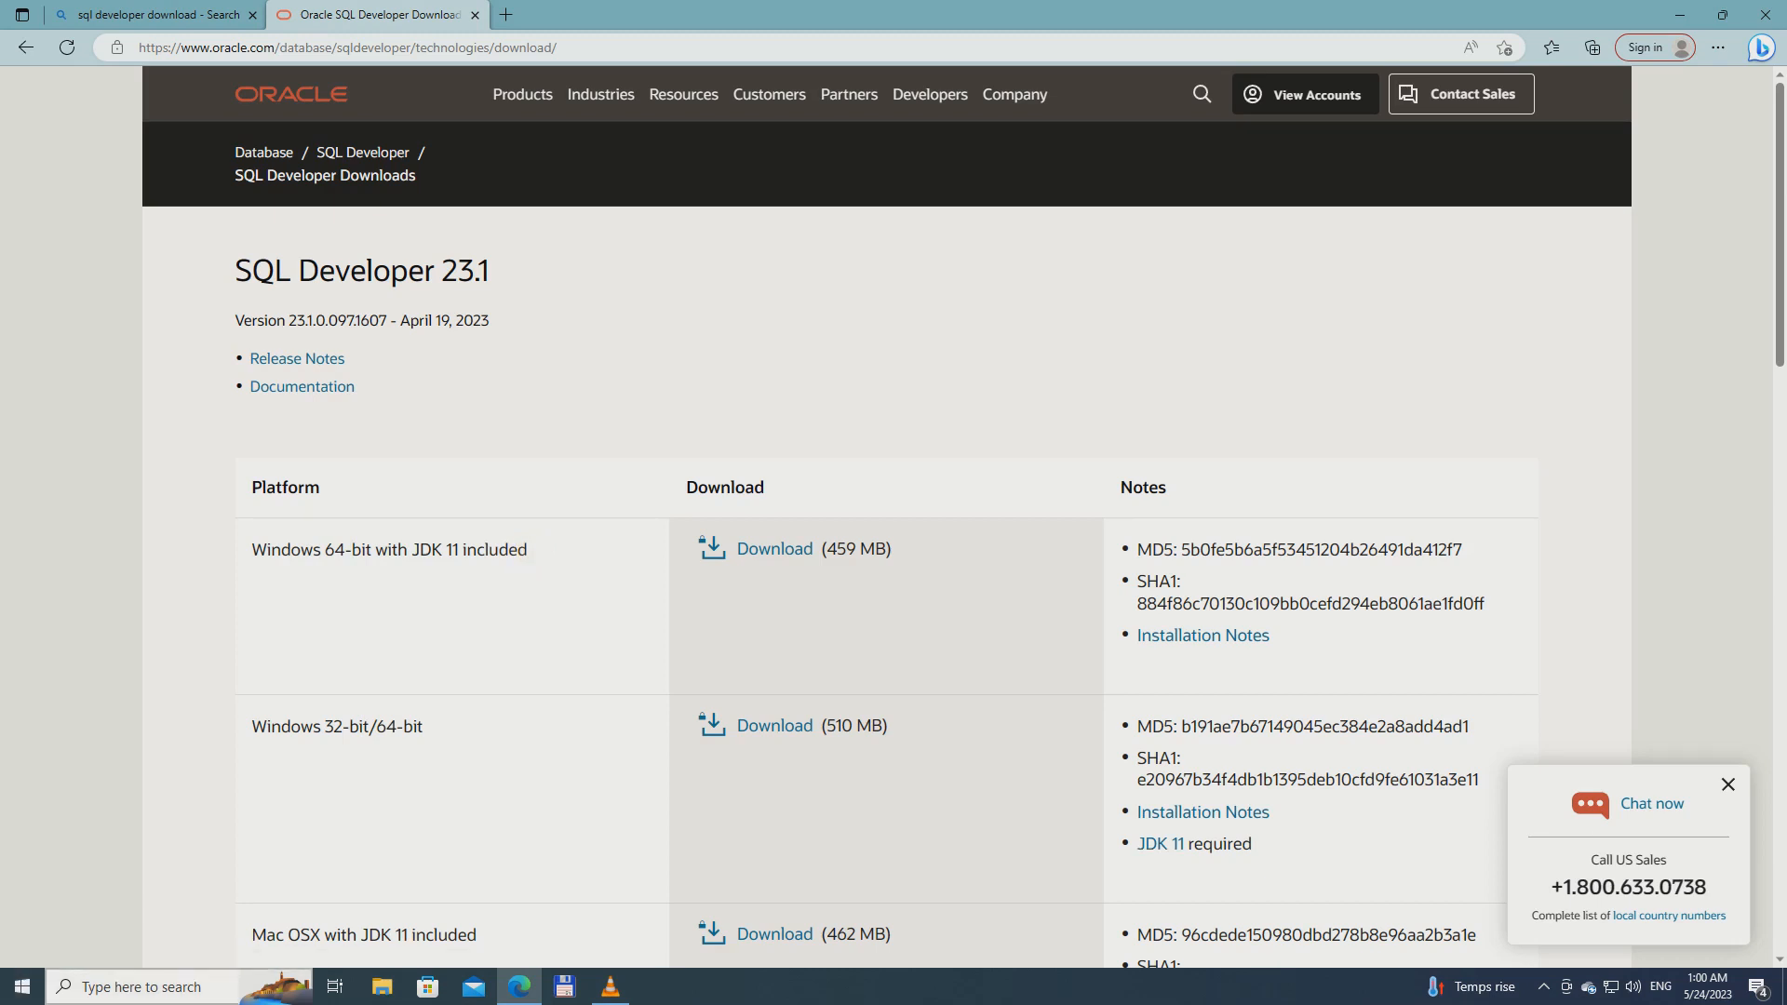
click(192, 987)
text(c)
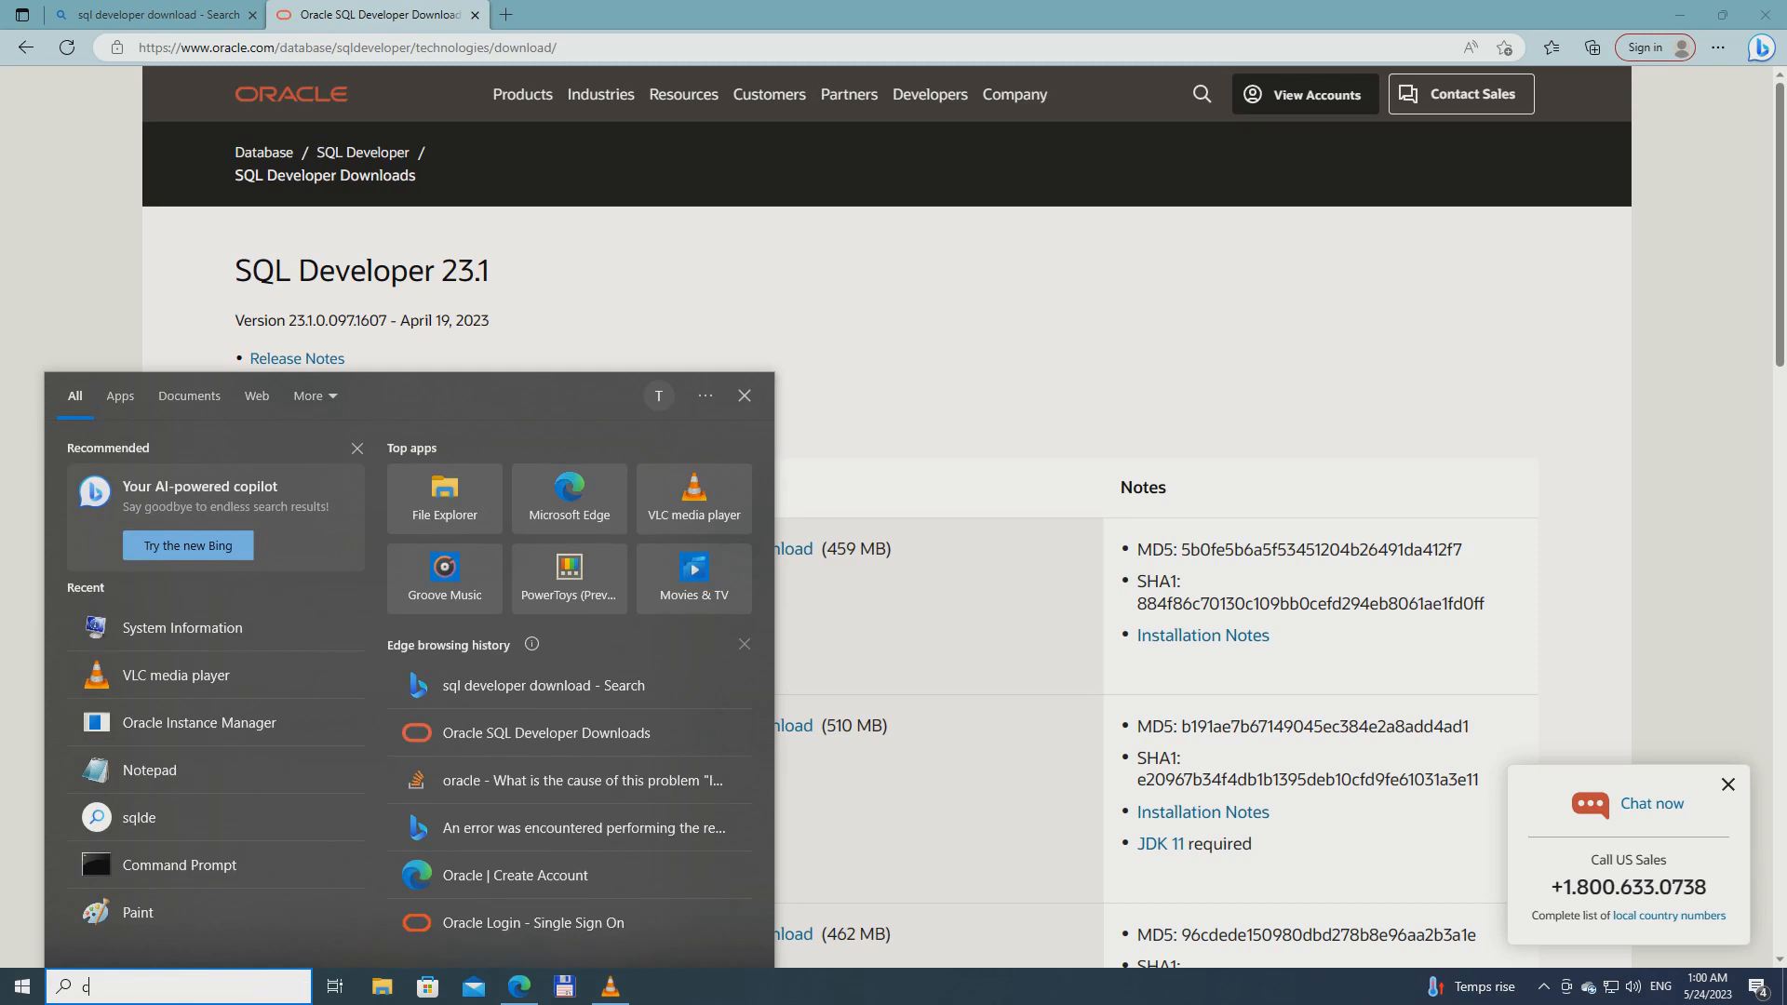
text(md\)
key(BackSpace)
text(\)
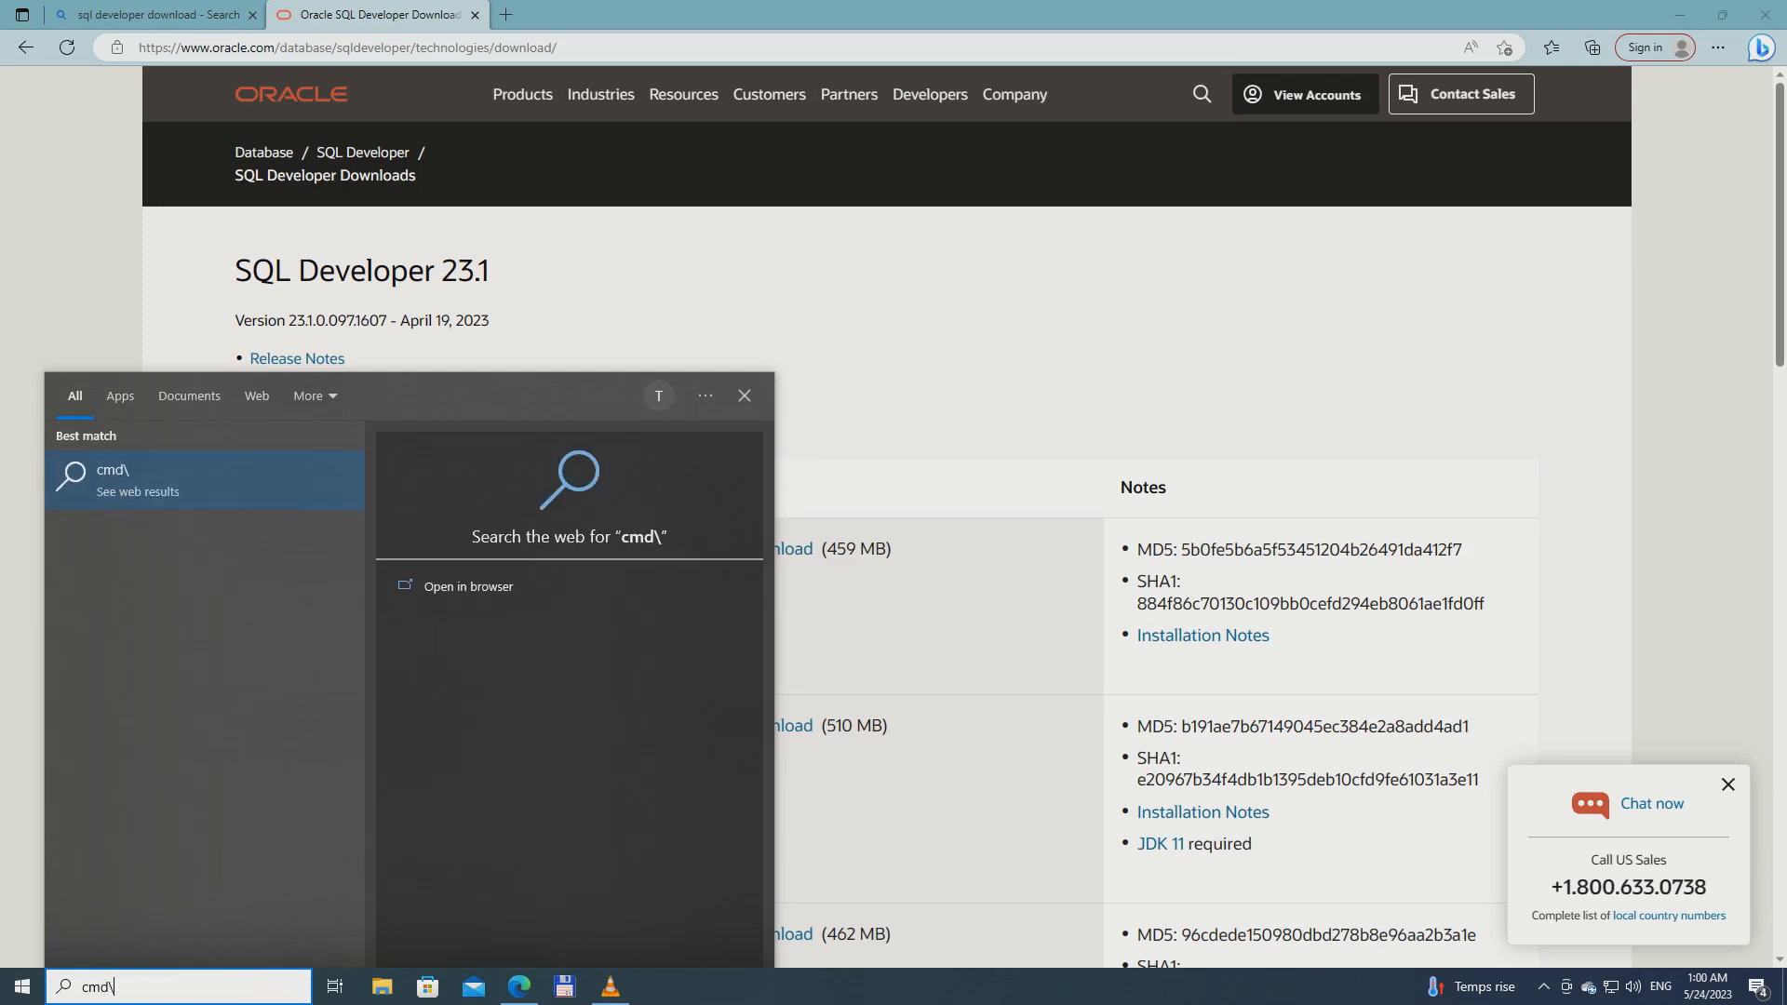
key(BackSpace)
key(Return)
text(java -version)
key(Return)
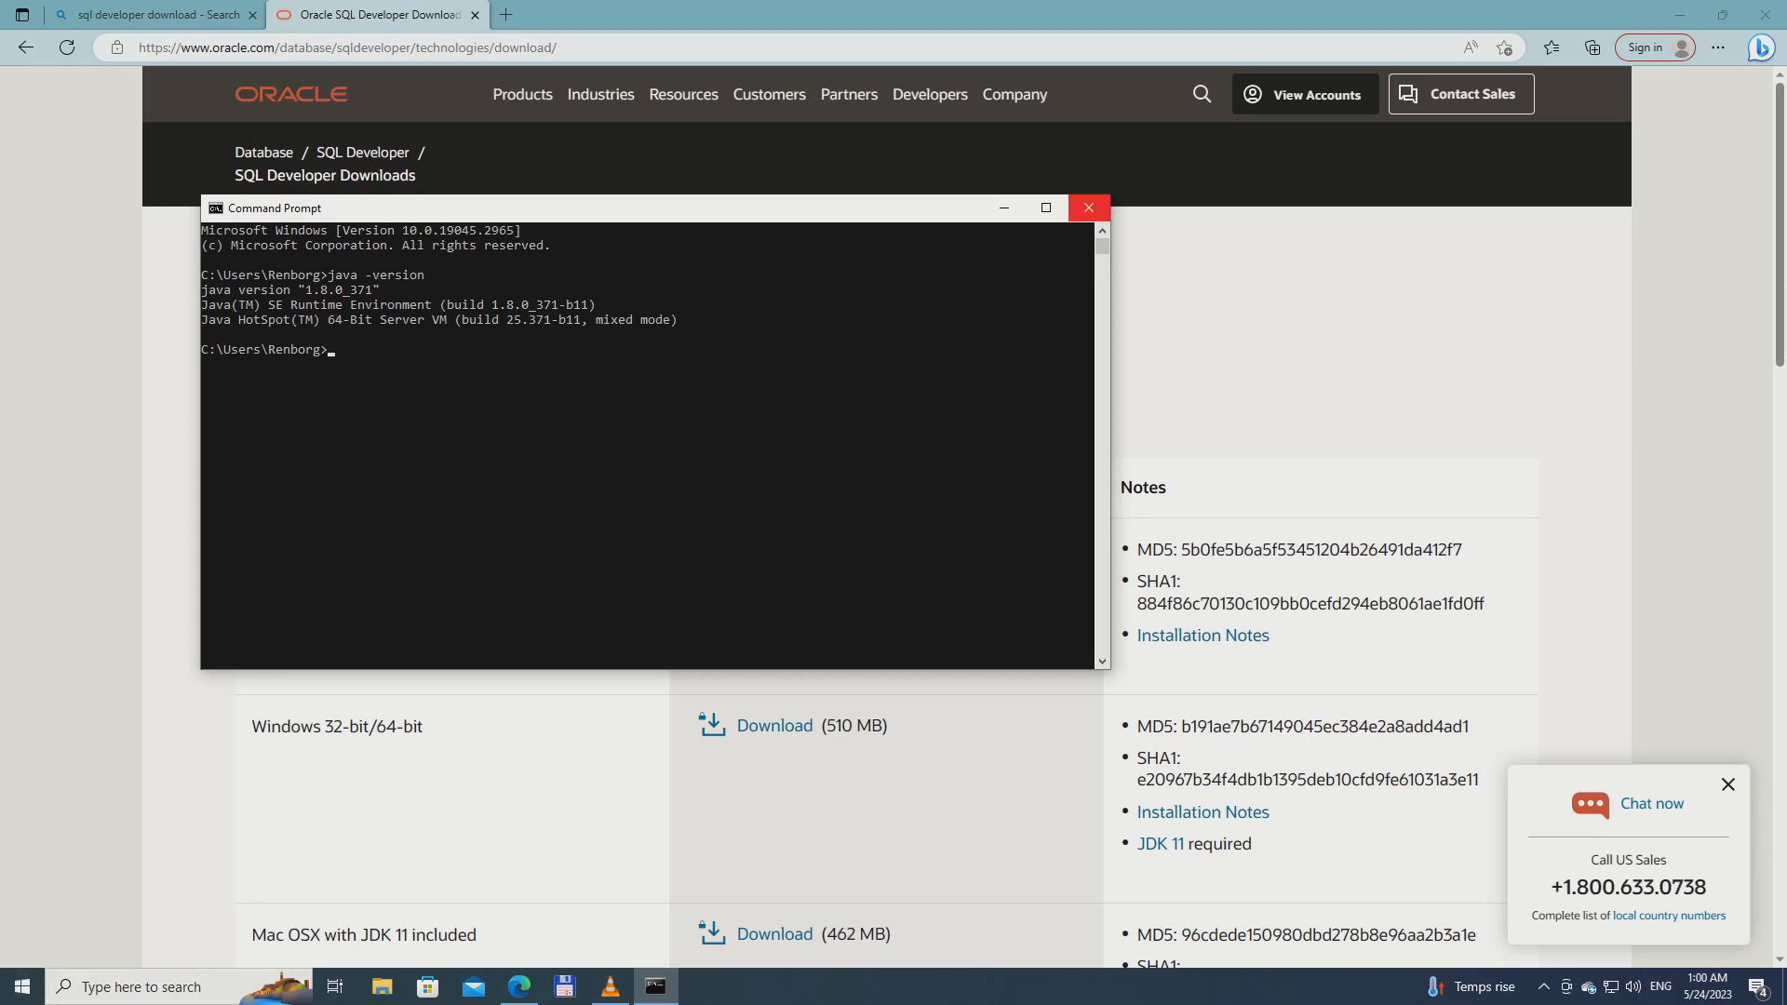
click(1088, 208)
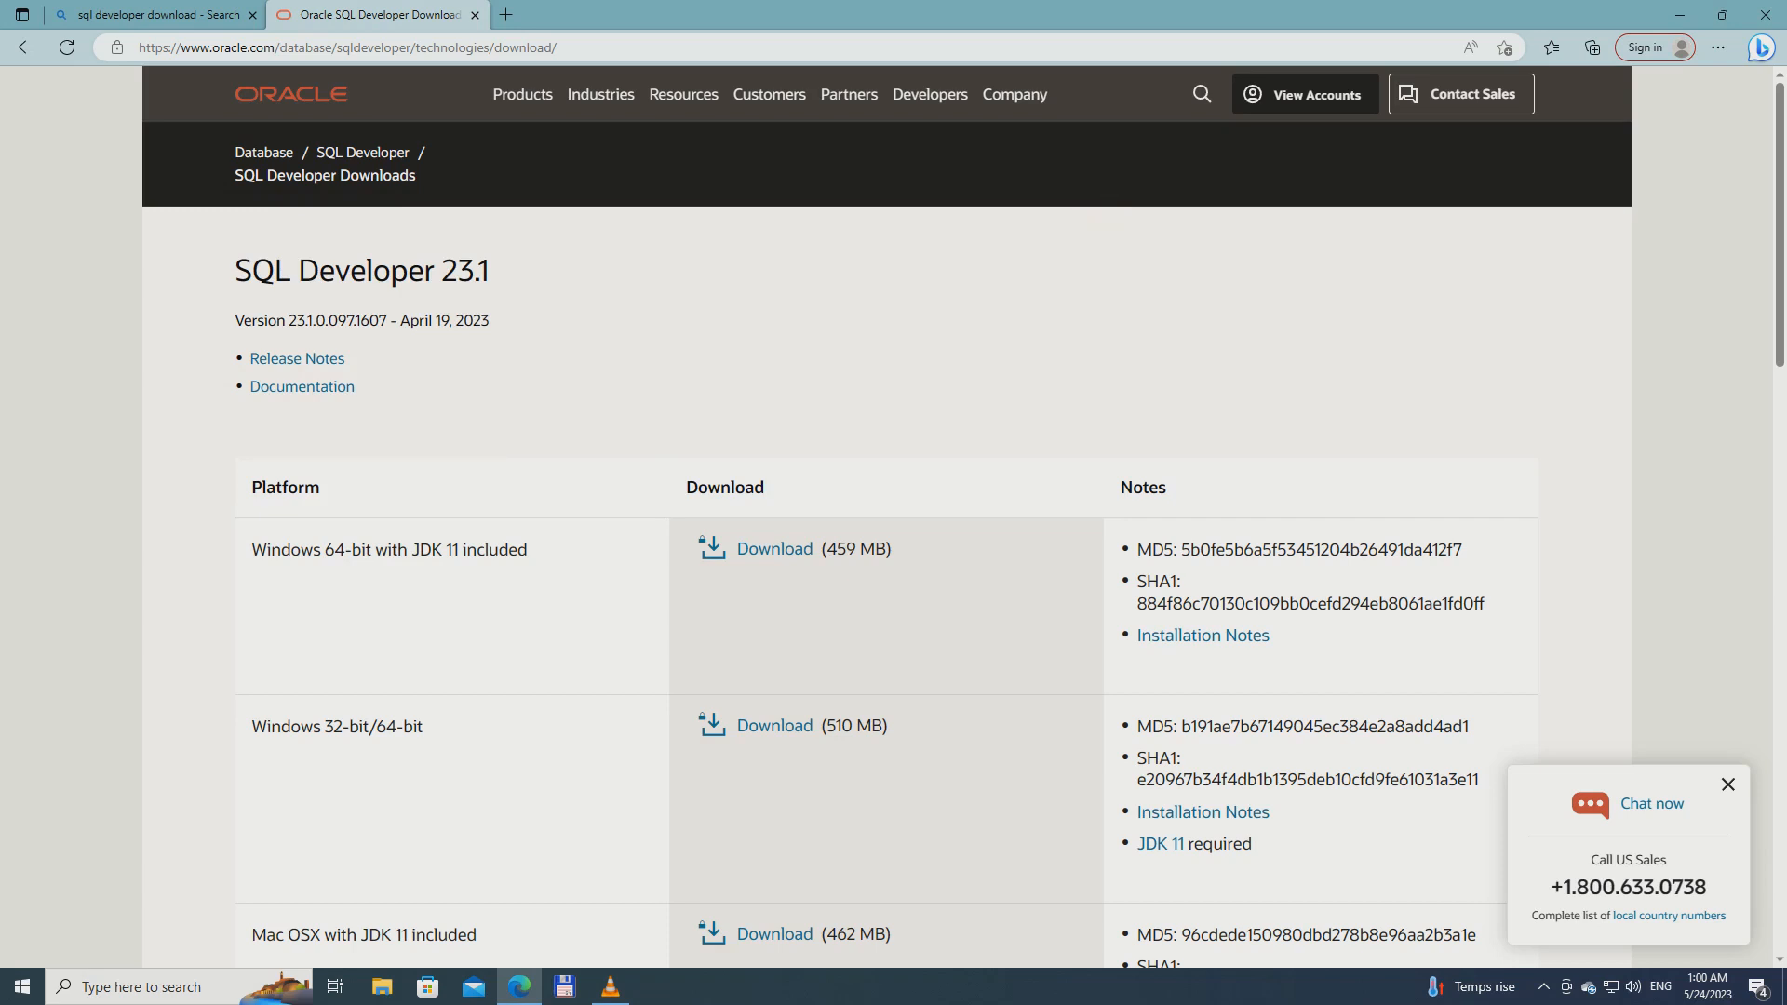
Look over the JDK 11 download page linked from the Windows 32-bit/64-bit entry, then close it
click(1159, 847)
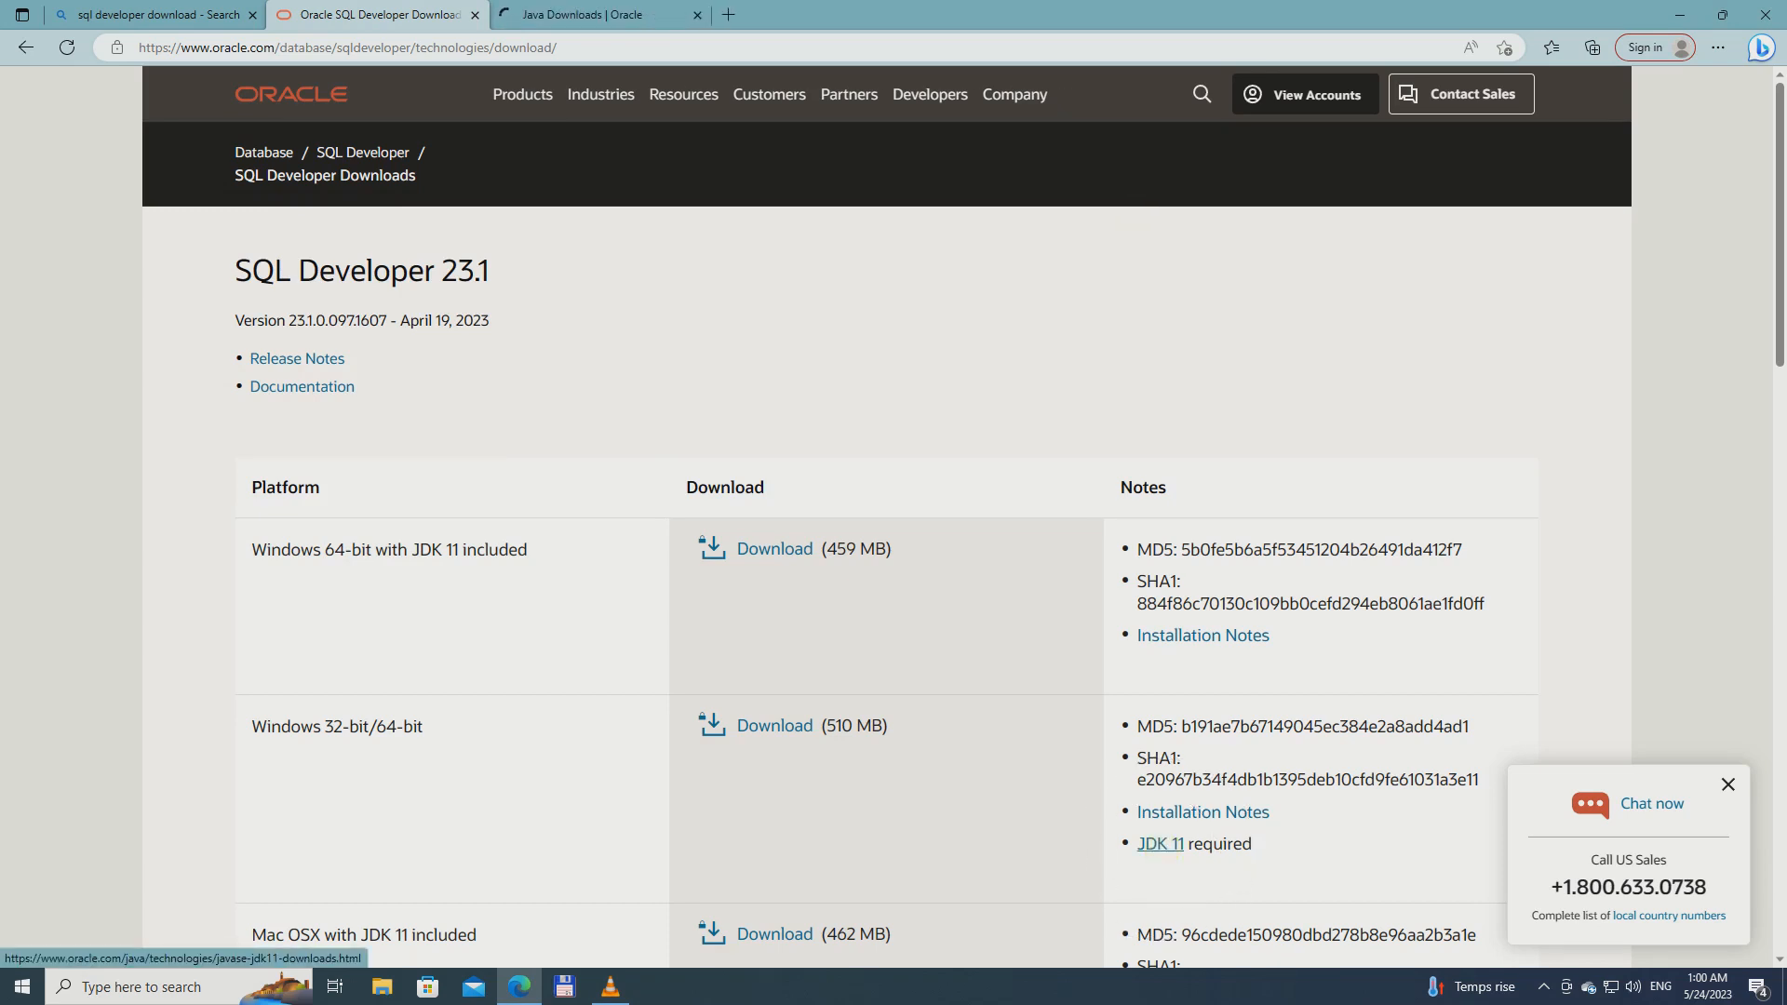
click(623, 22)
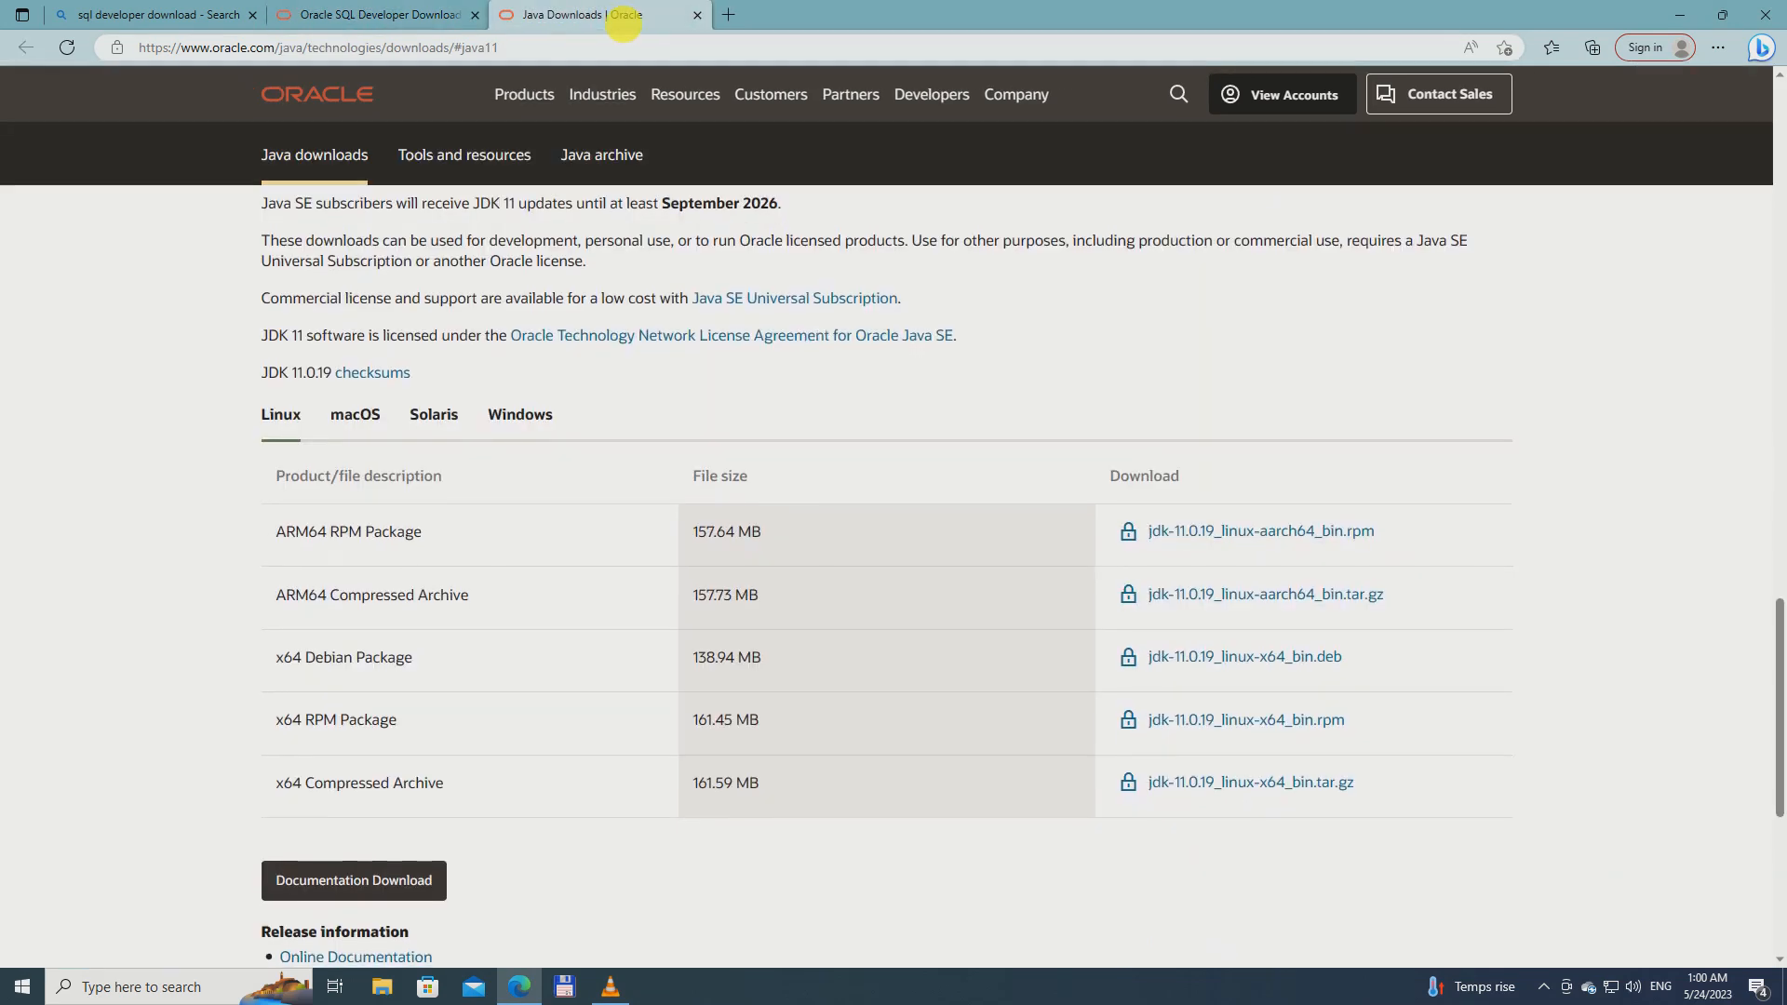
scroll(372, 415, up, 5)
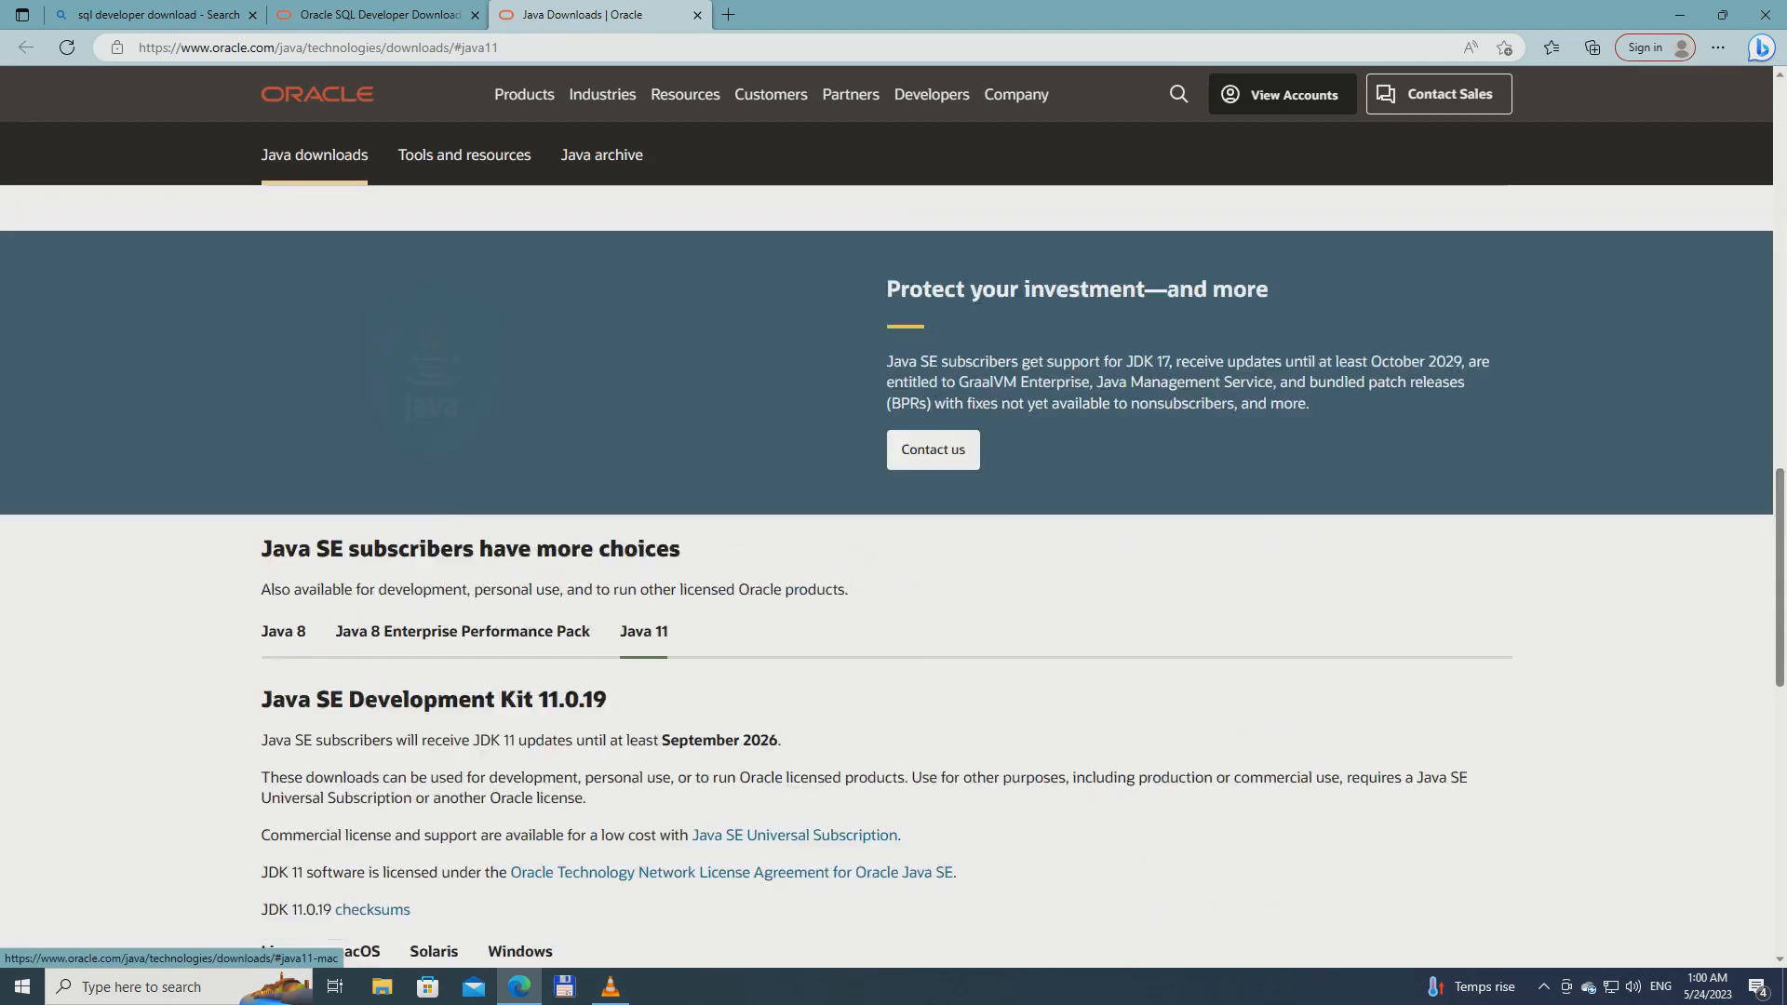
scroll(587, 424, down, 2)
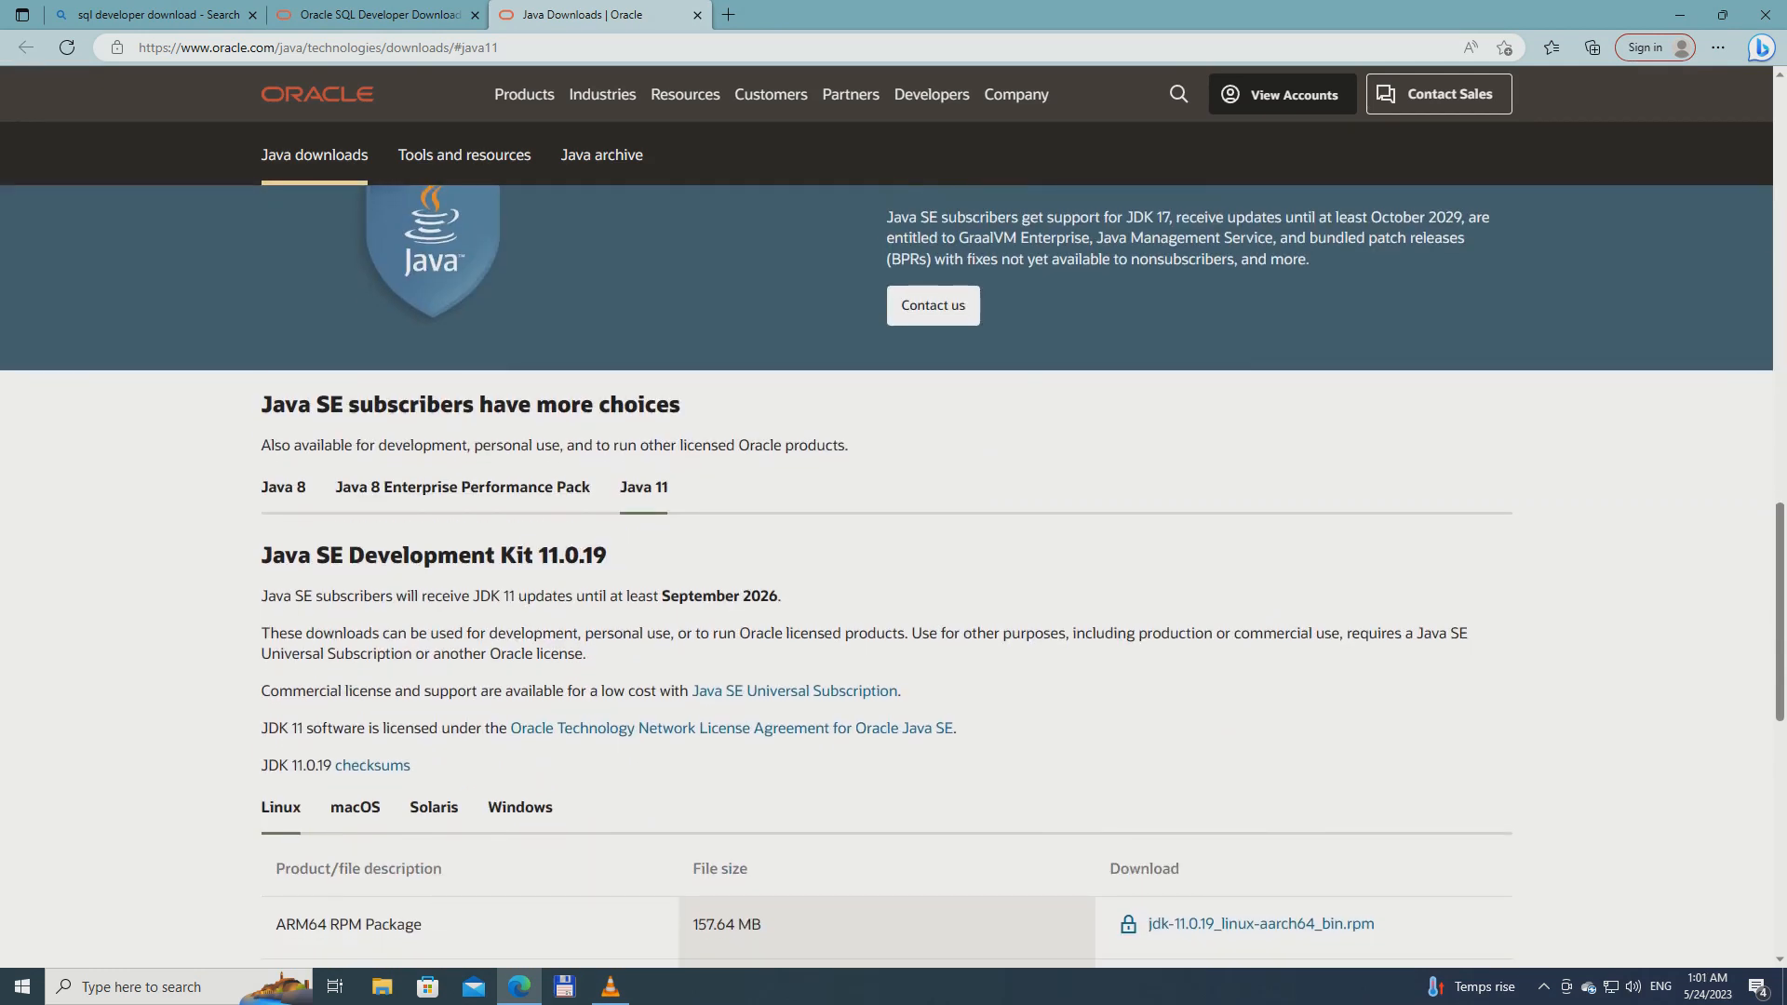
scroll(642, 487, down, 3)
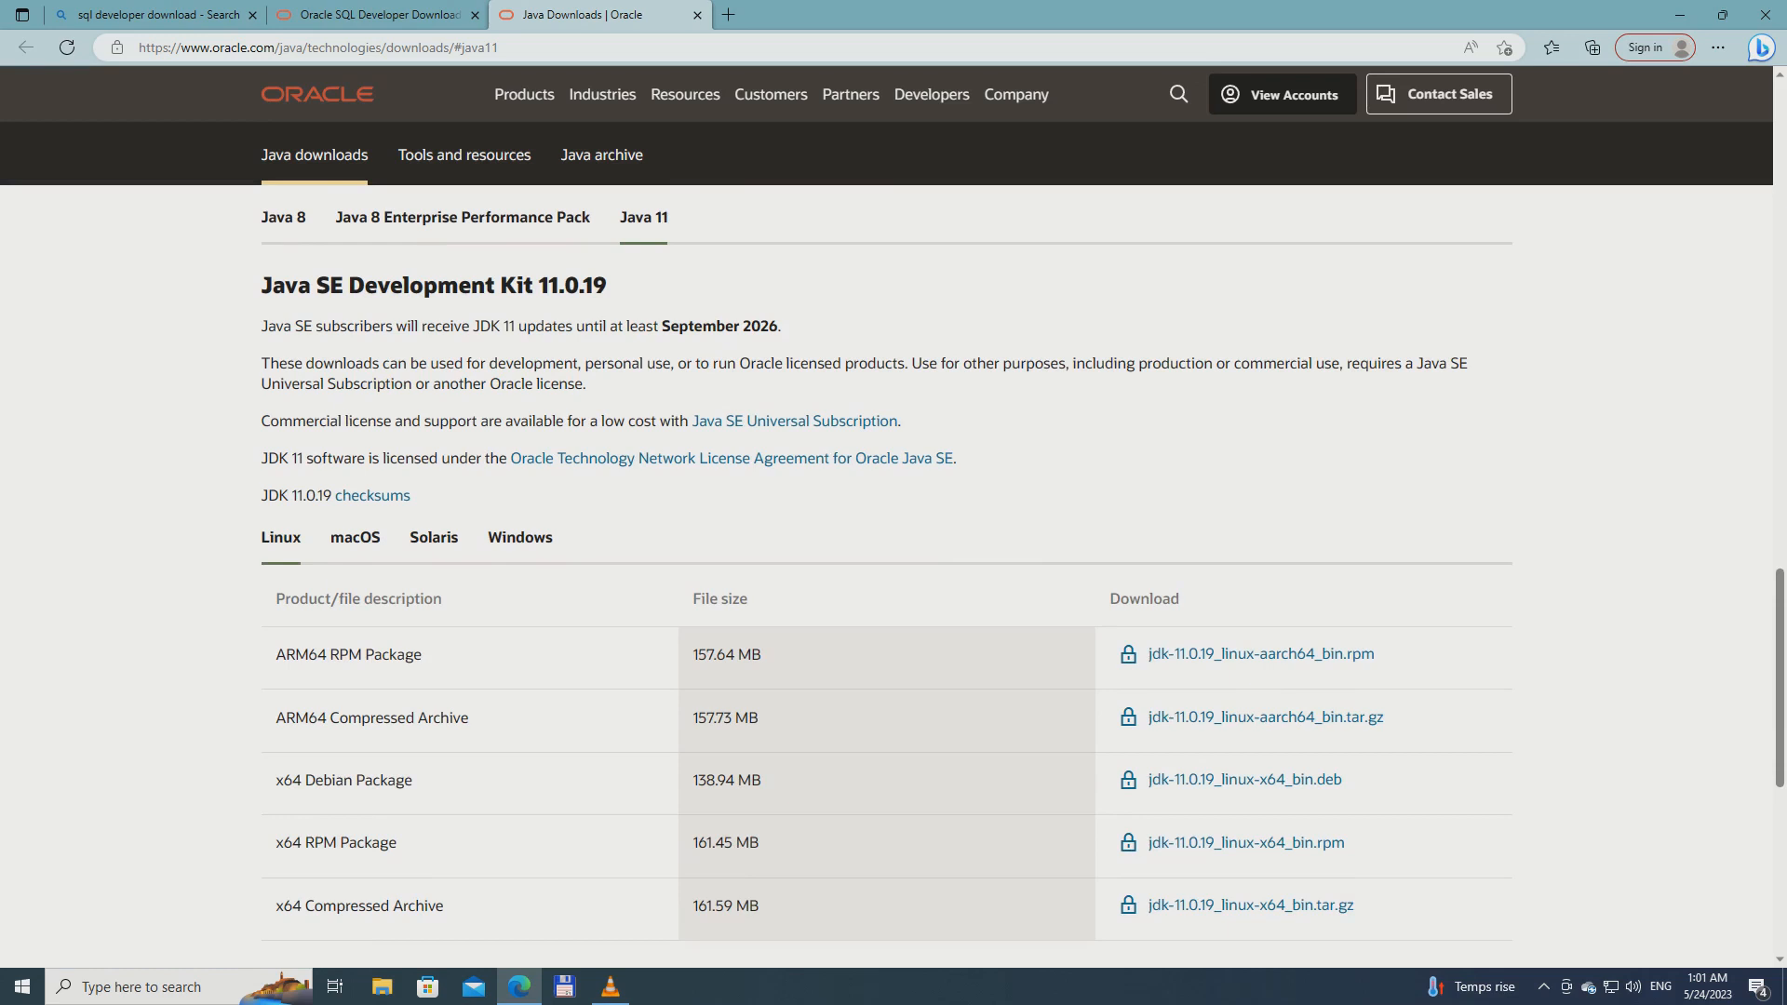
scroll(894, 559, down, 6)
scroll(894, 558, up, 7)
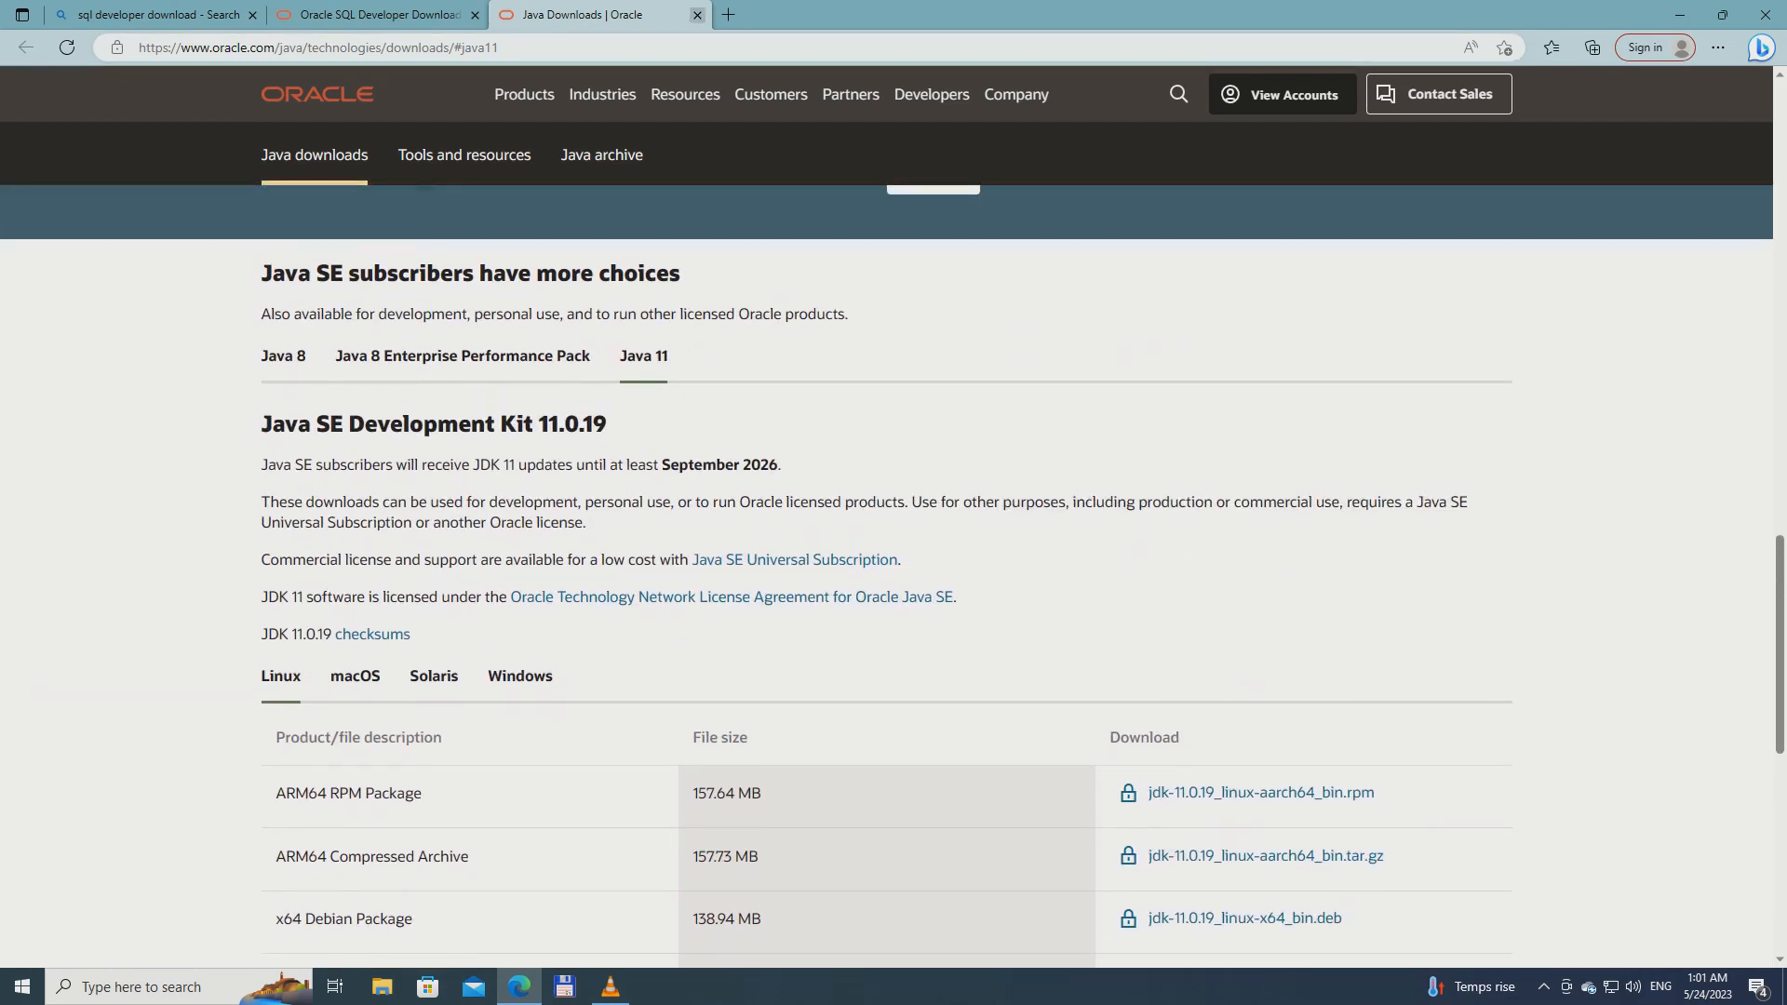
click(697, 15)
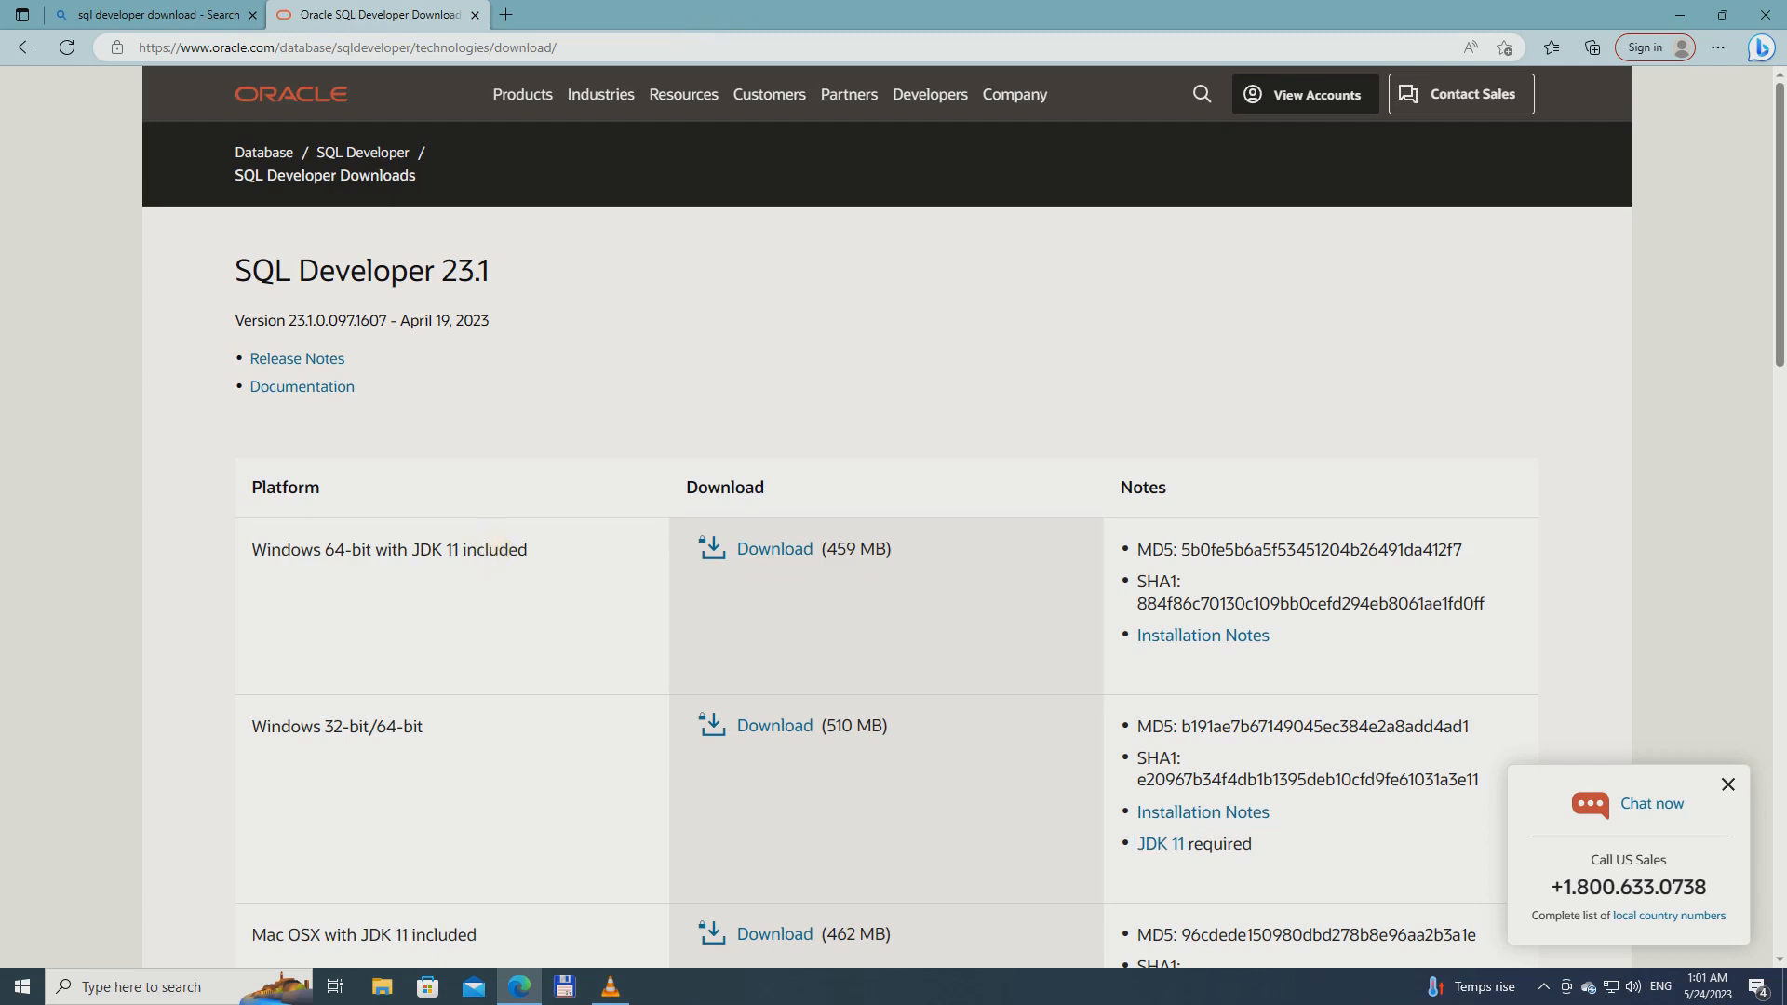
Request the SQL Developer download for Windows 64-bit with JDK 11 included and accept the Oracle License Agreement
triple_click(499, 546)
click(503, 547)
click(758, 551)
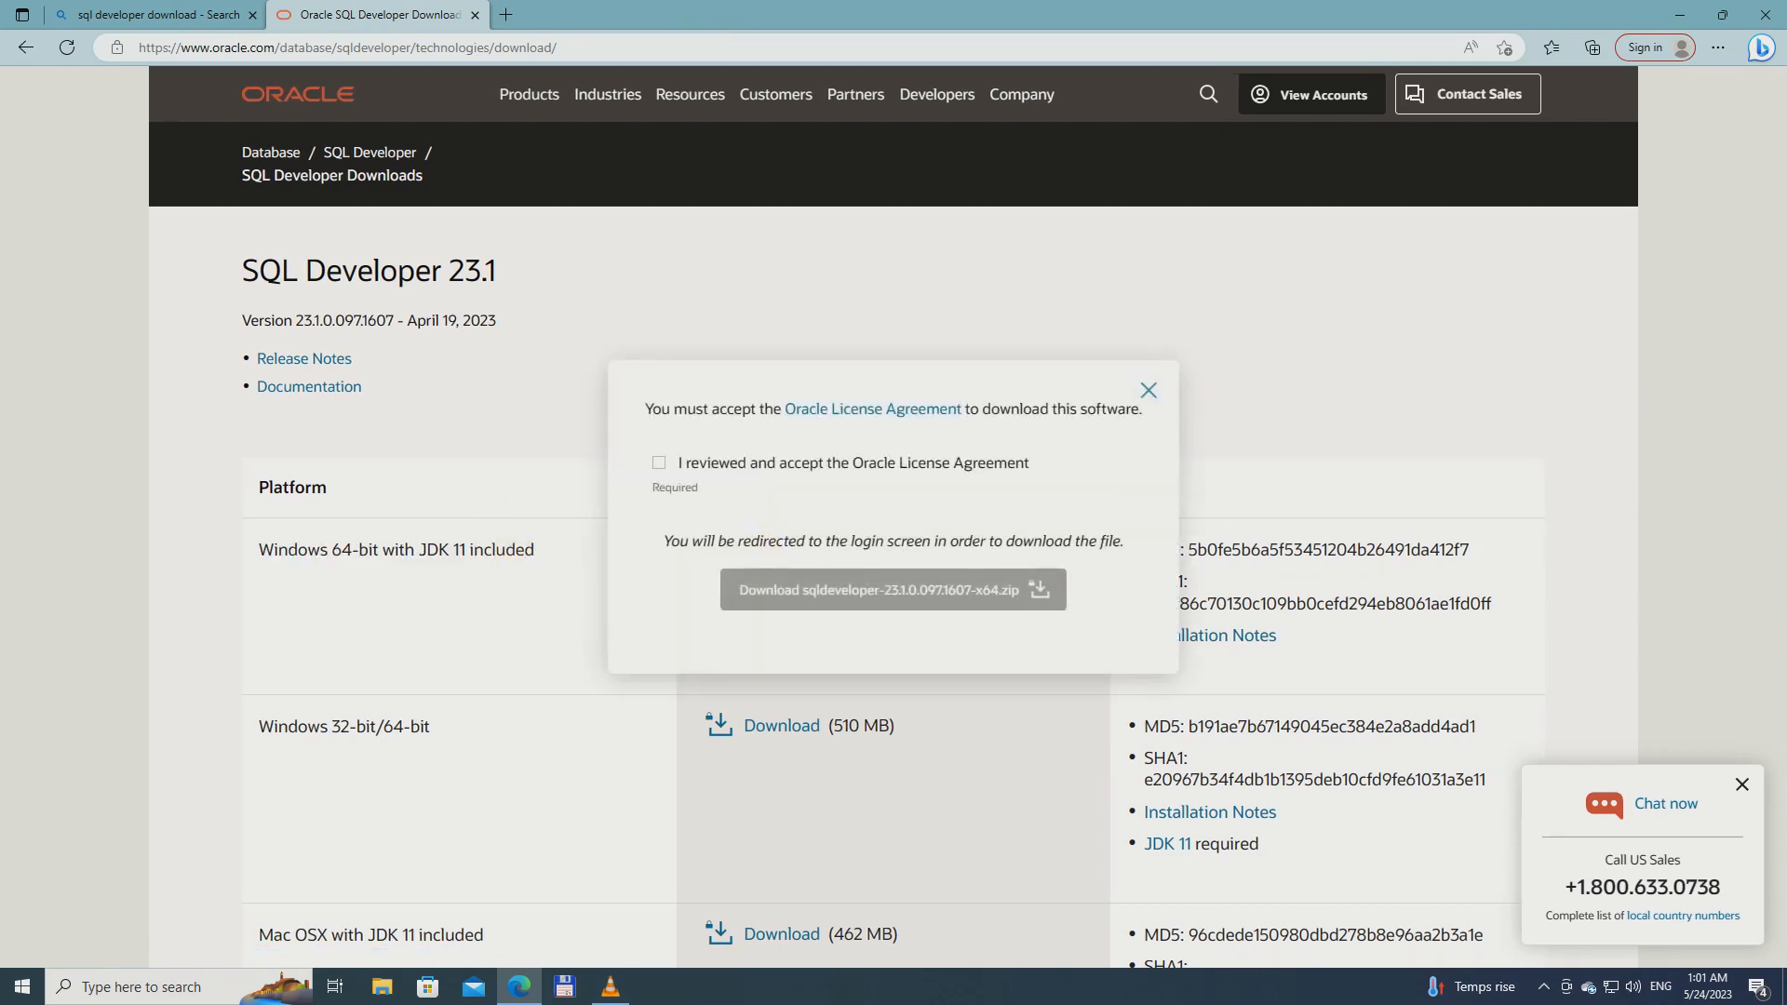
click(659, 463)
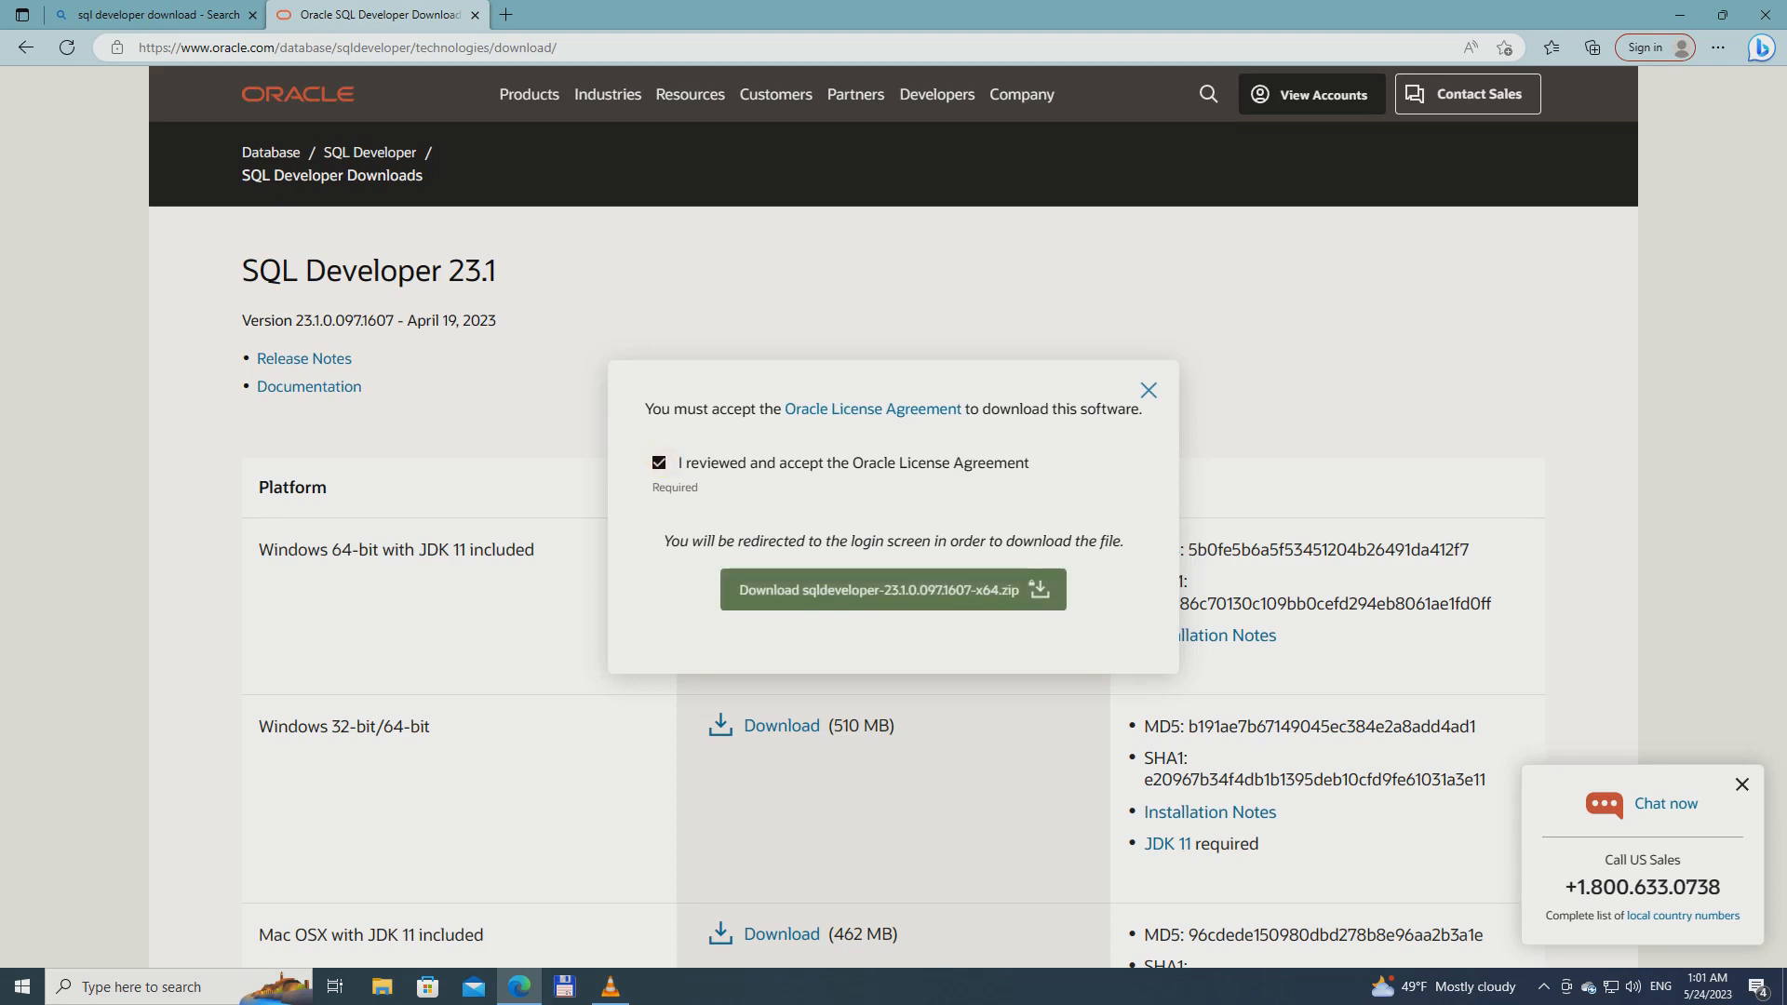
Open the Oracle License Agreement text and read it through to the end
click(957, 409)
scroll(879, 401, down, 5)
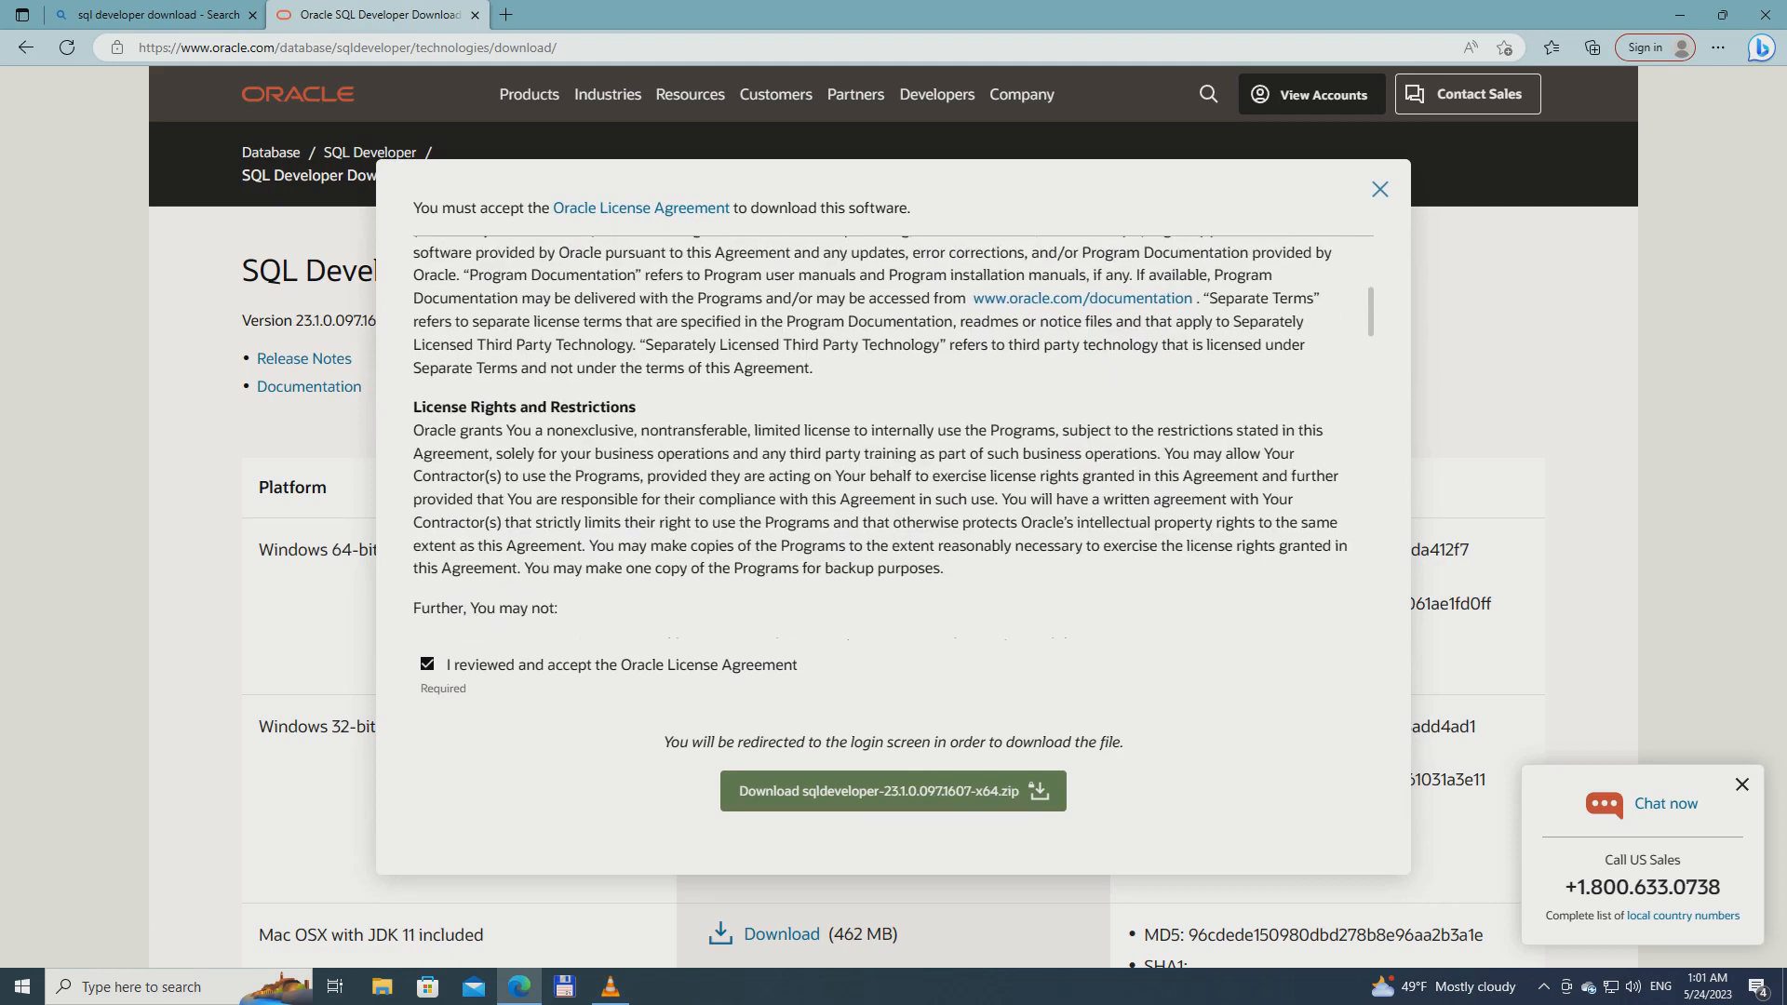
scroll(879, 419, down, 2)
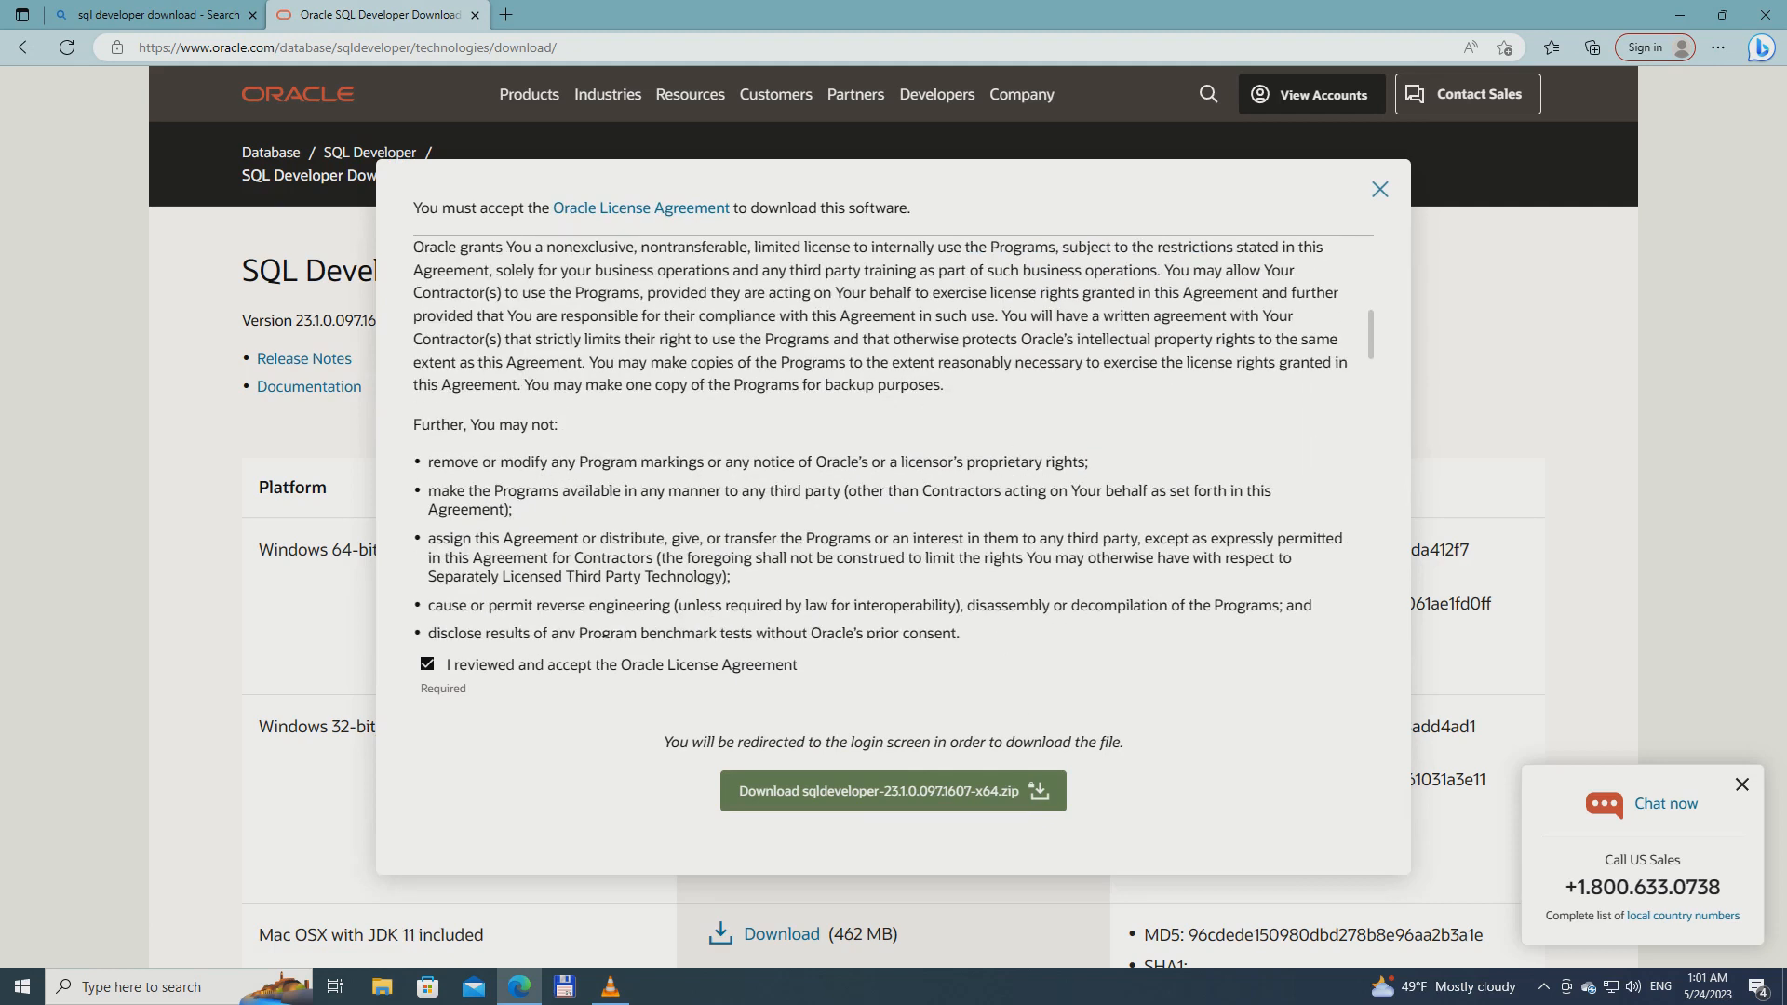
scroll(880, 437, down, 10)
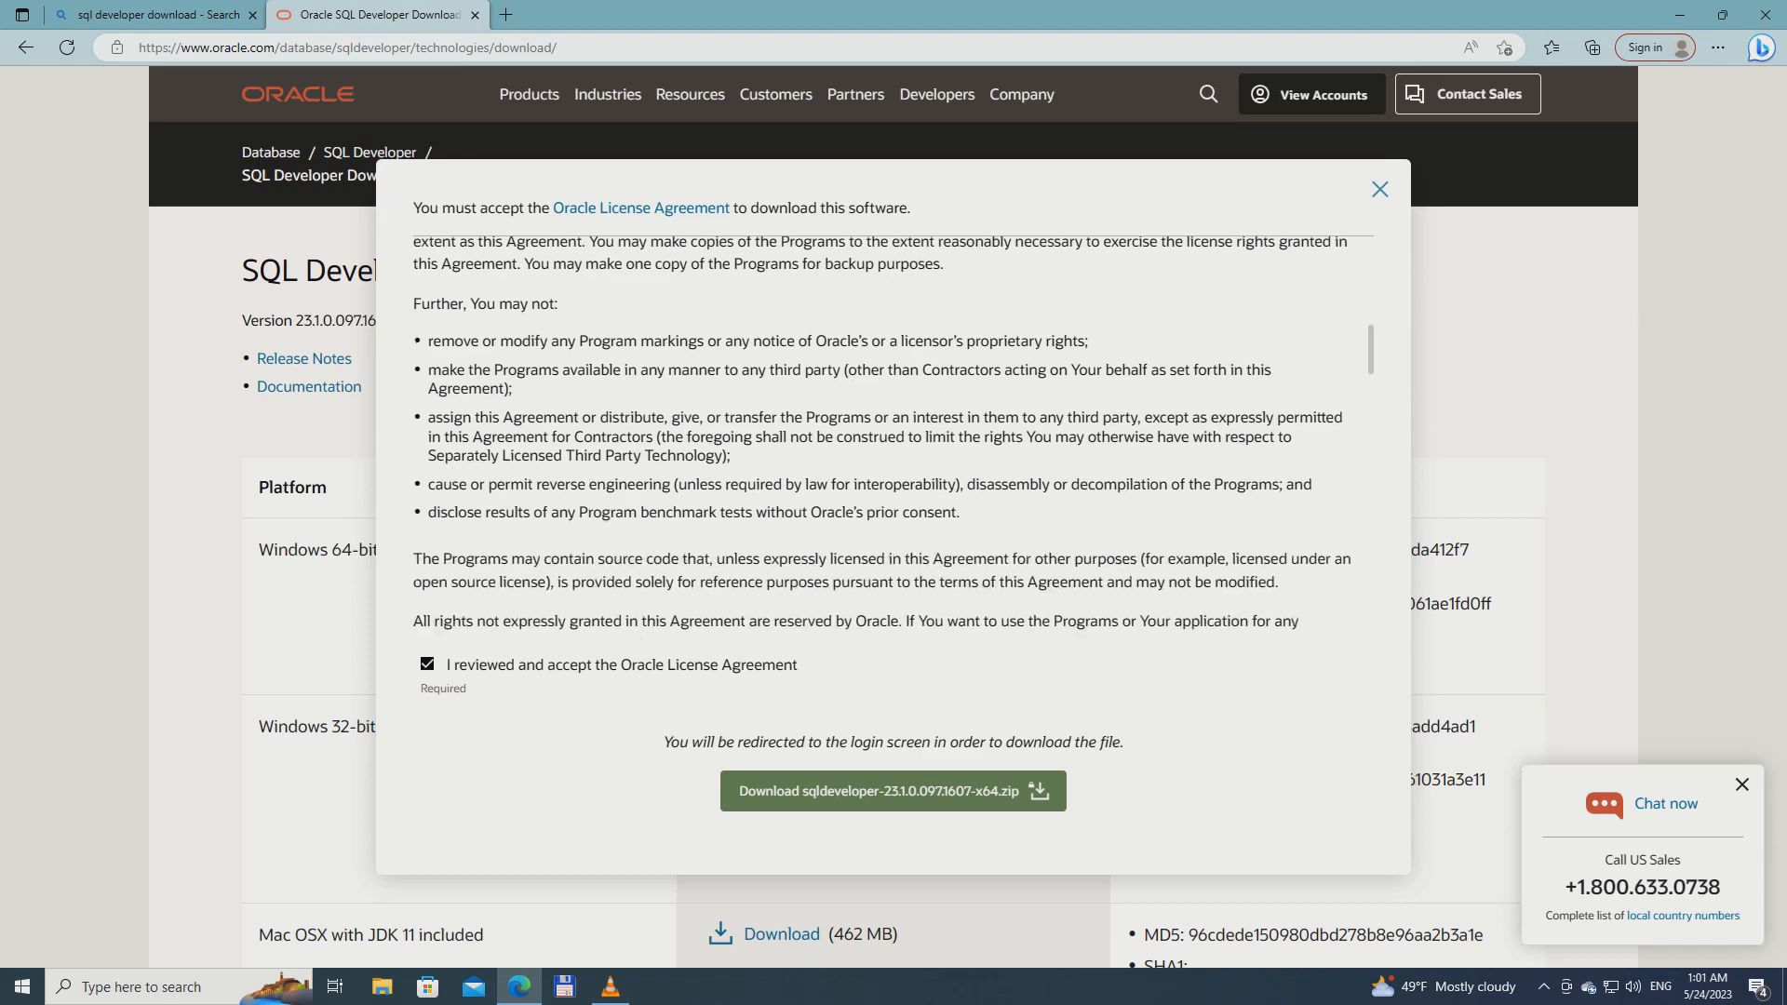
scroll(880, 419, down, 8)
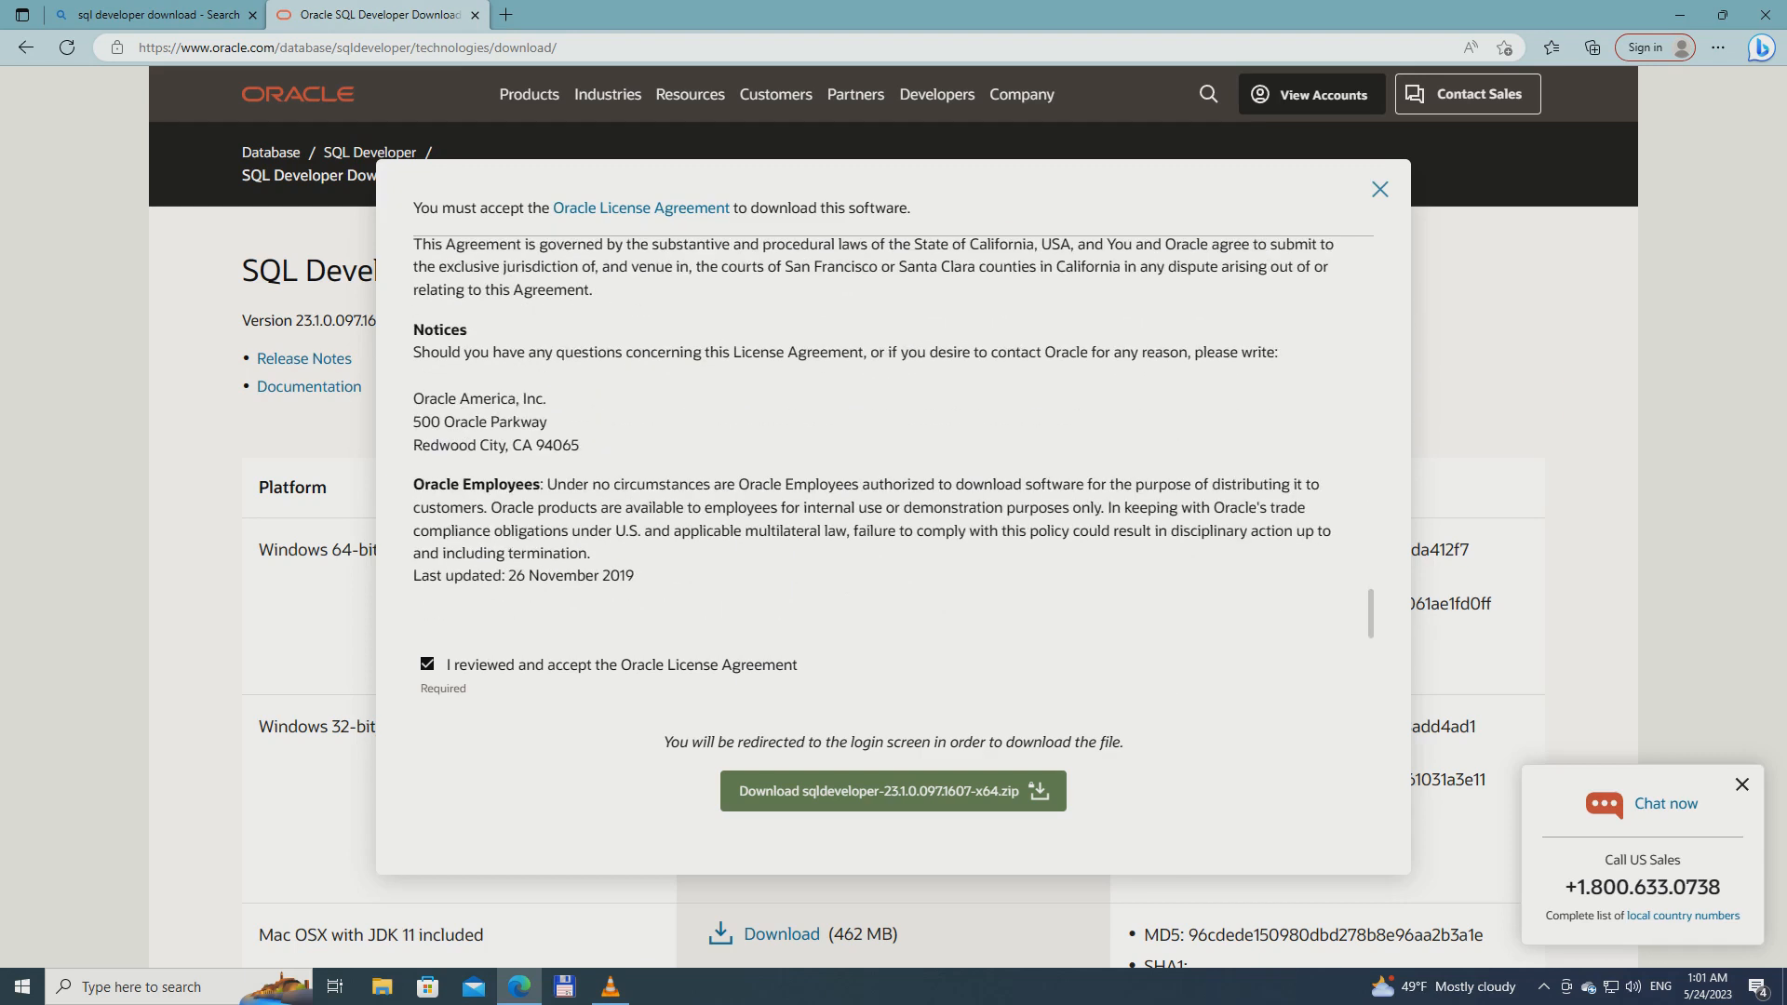
Download sqldeveloper-23.1.0.097.1607-x64.zip, entering the Oracle account password to sign in
click(759, 791)
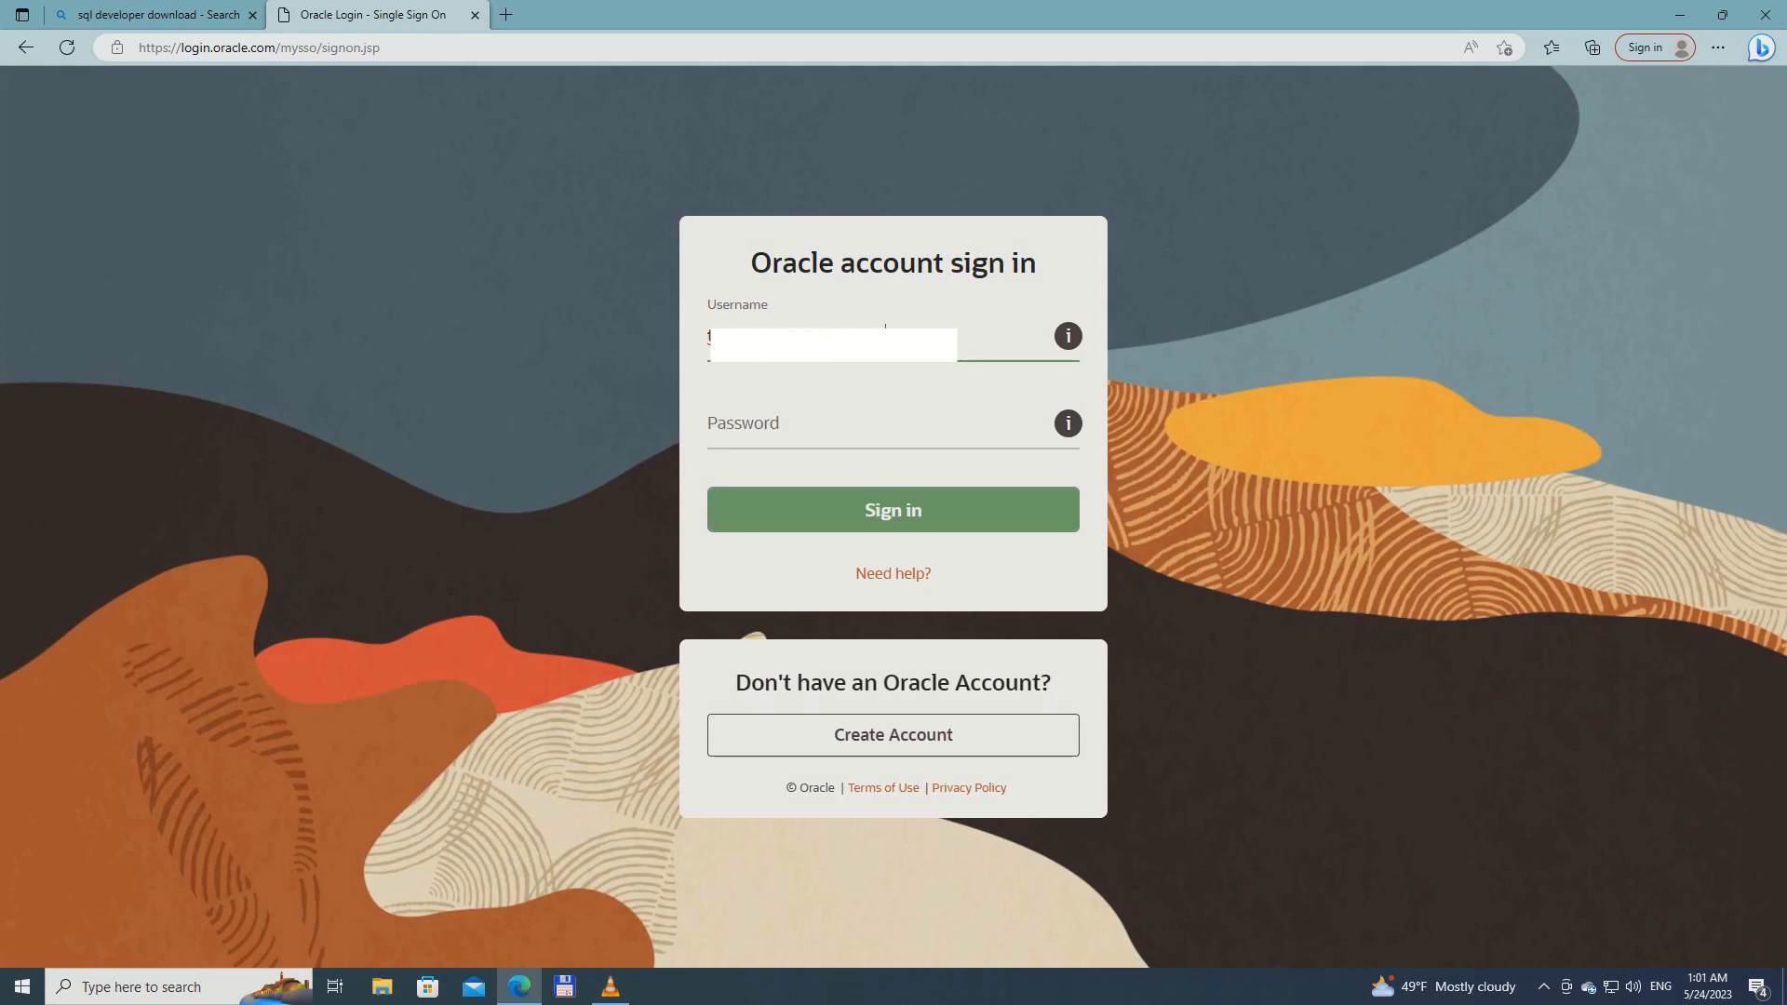
key(Tab)
text(•••••••)
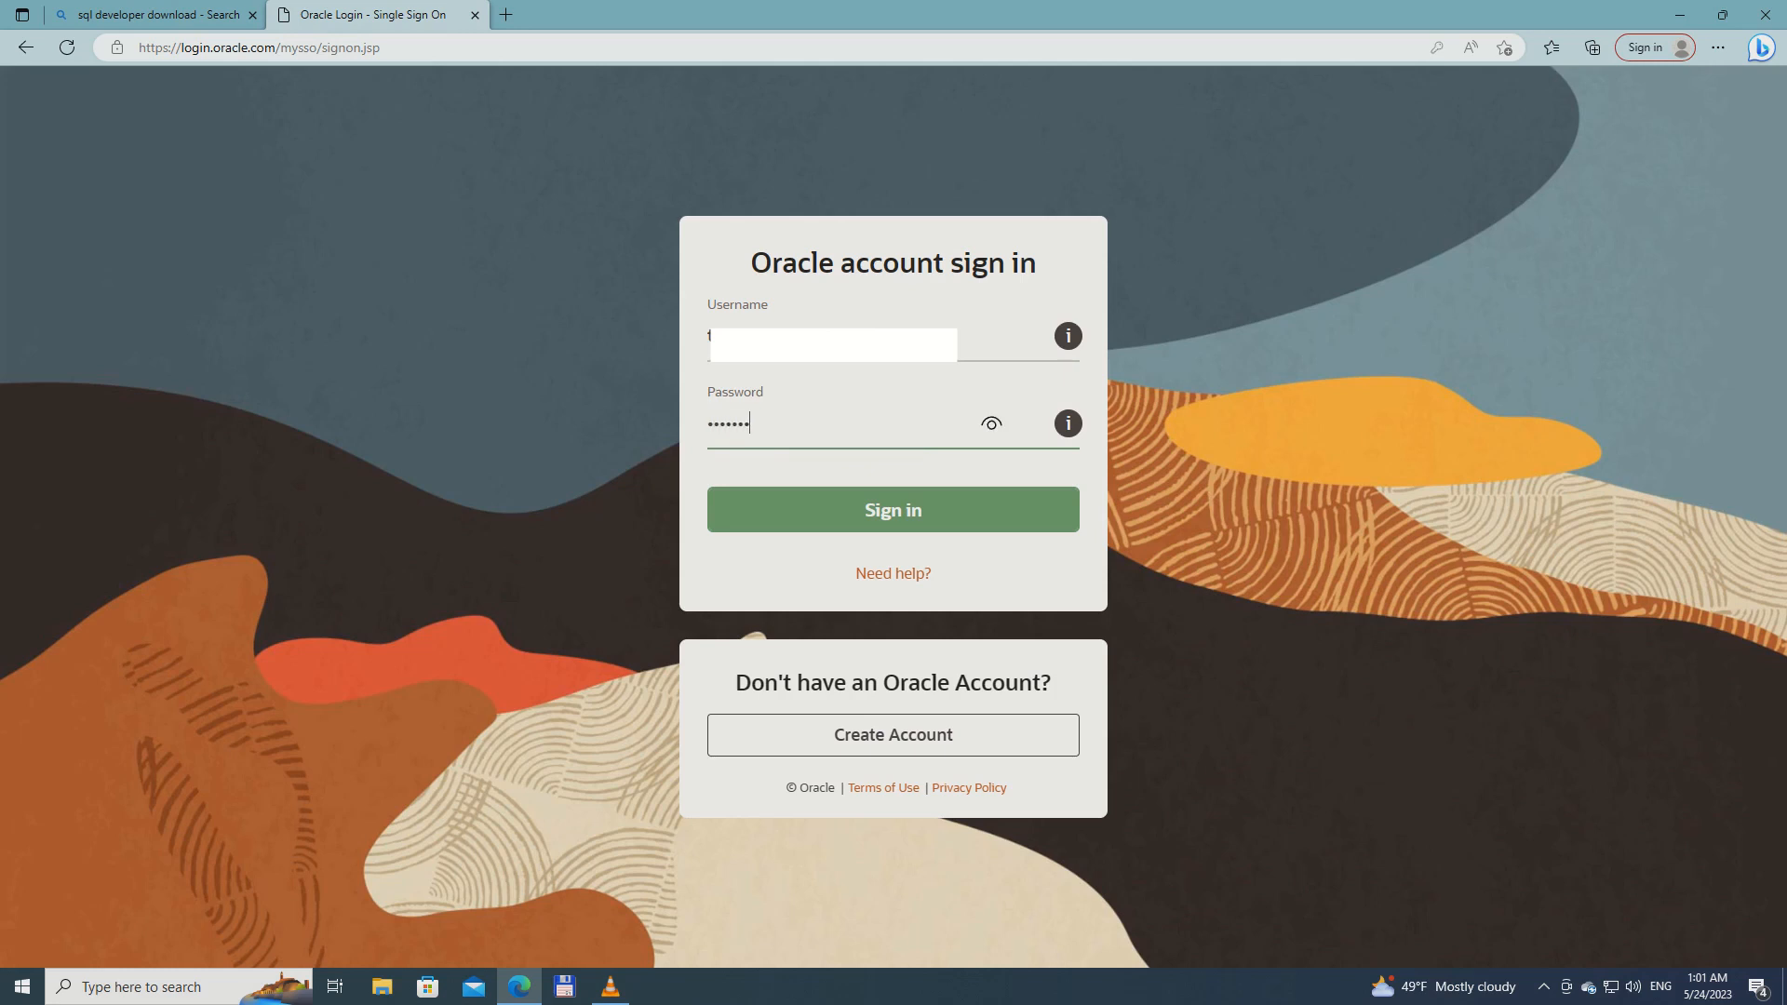
text(••)
key(Return)
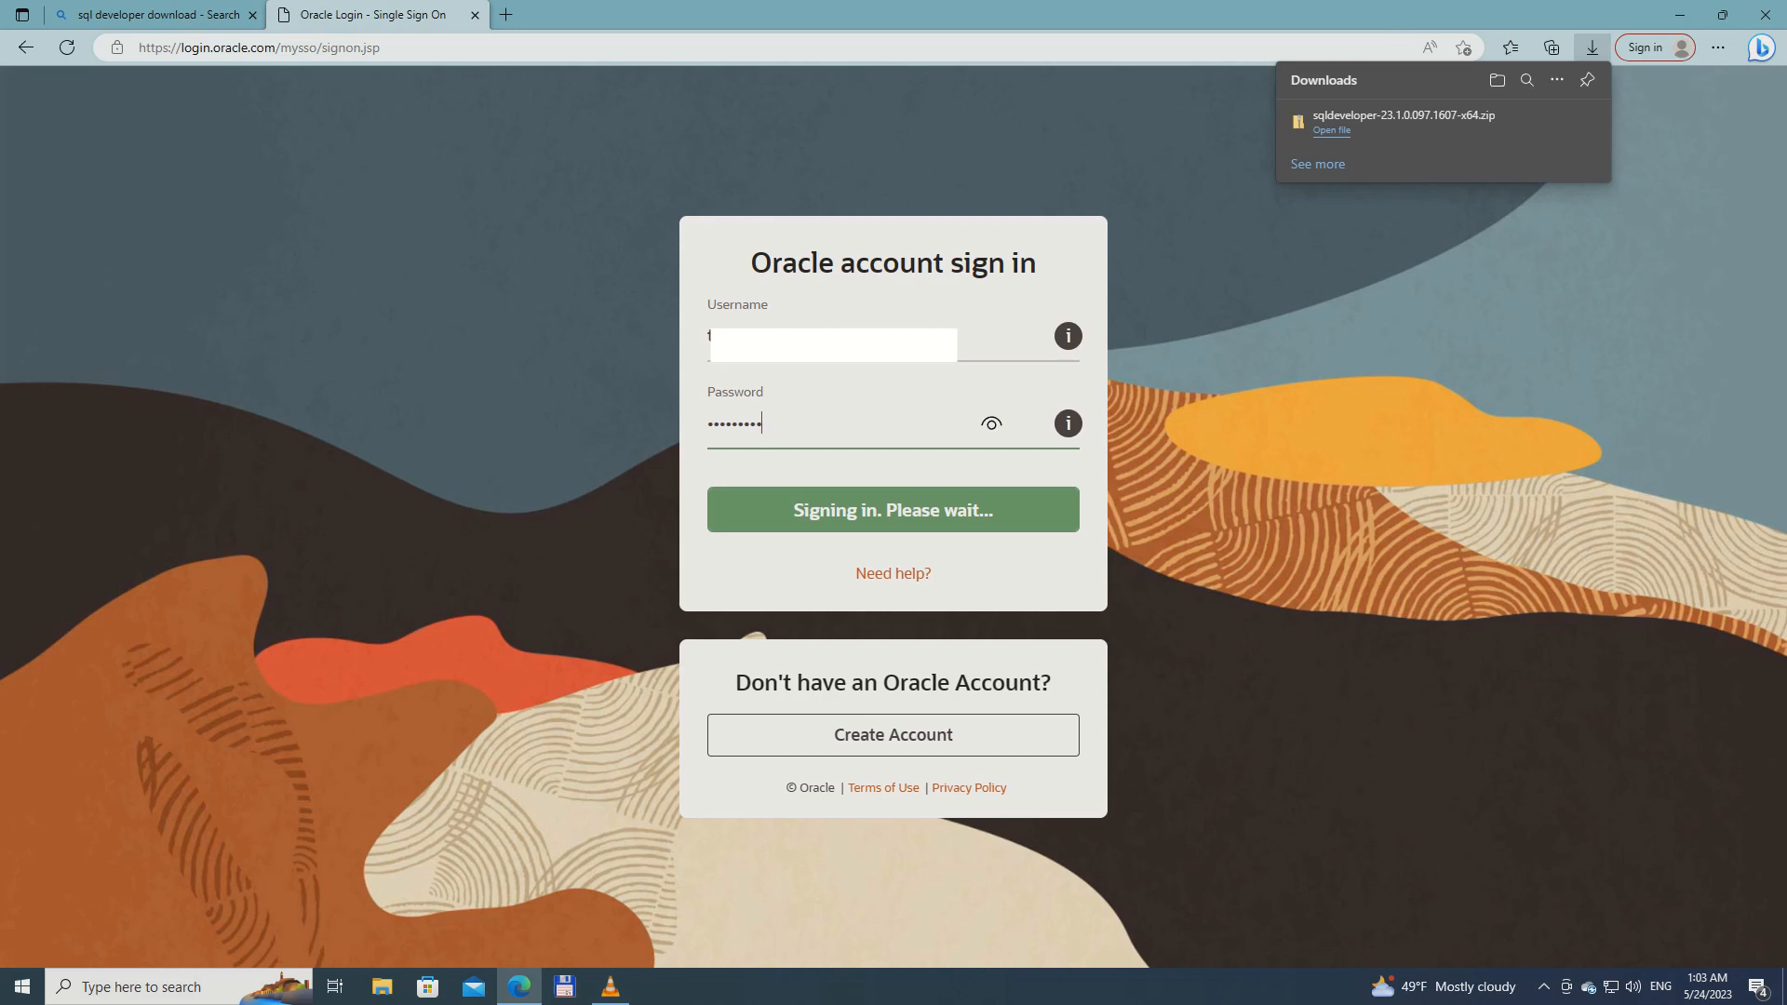
Locate the downloaded sqldeveloper-23.1.0.097.1607-x64.zip in its folder and extract all its files to the suggested destination
mouse_move(1396, 123)
click(1529, 121)
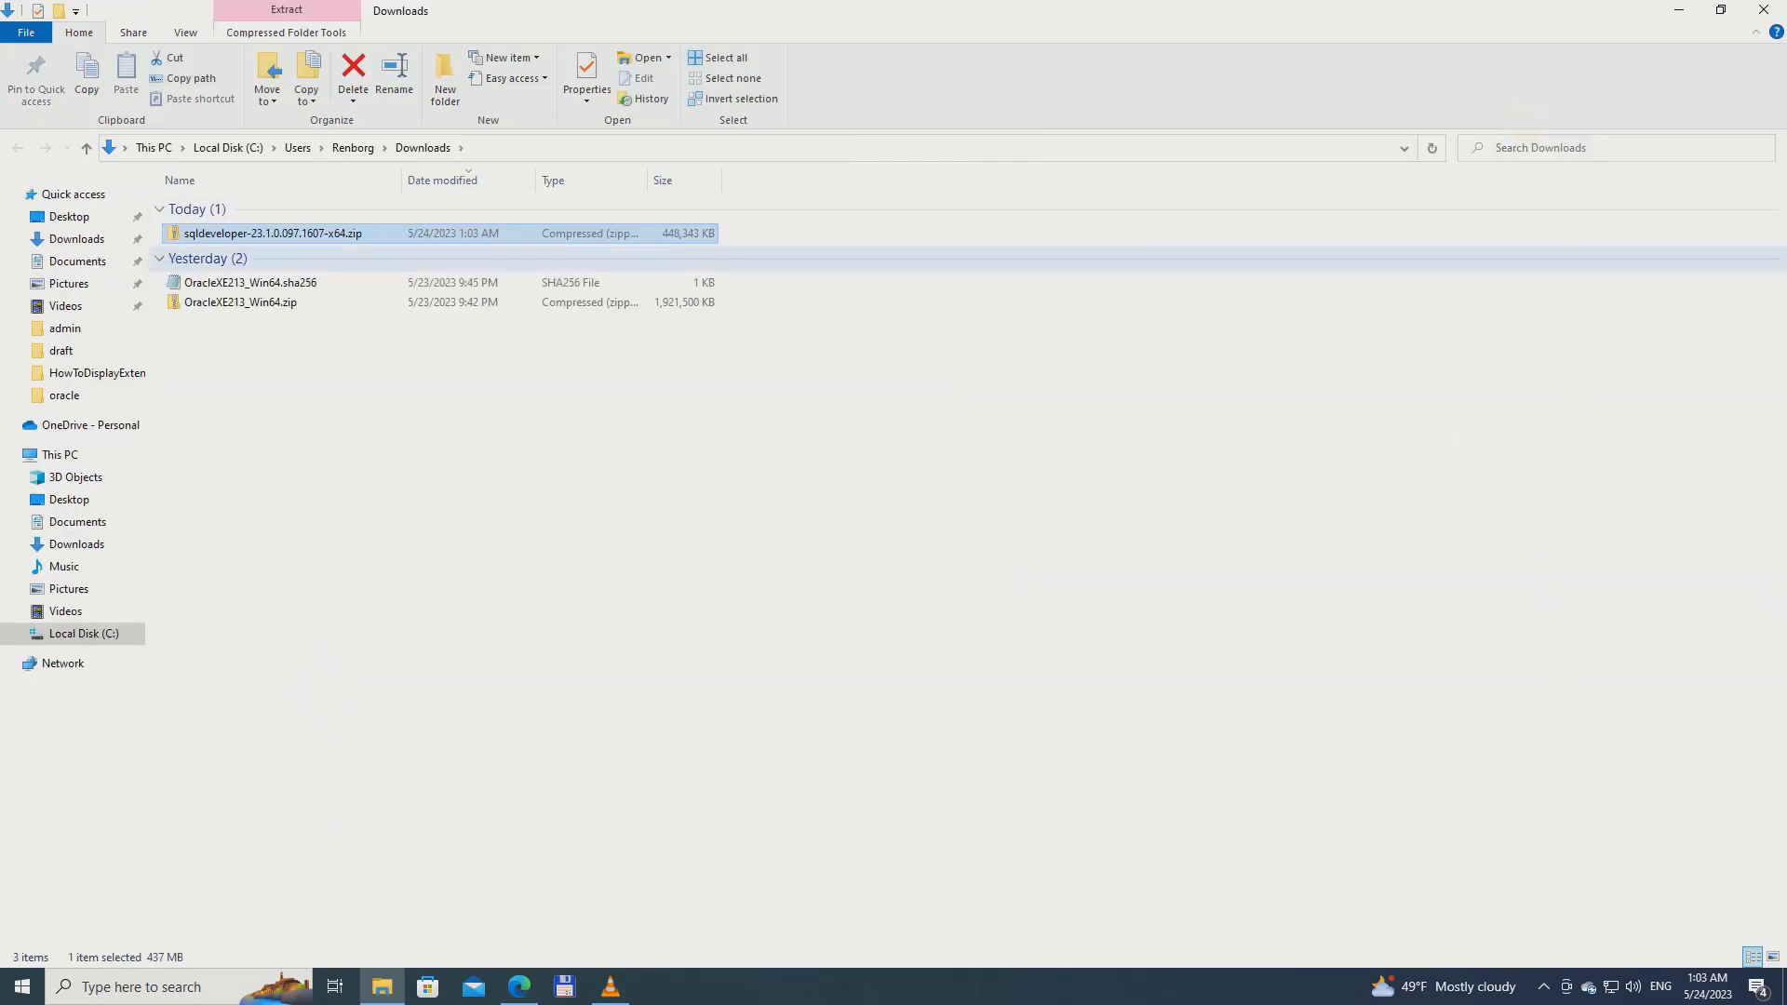
right_click(184, 233)
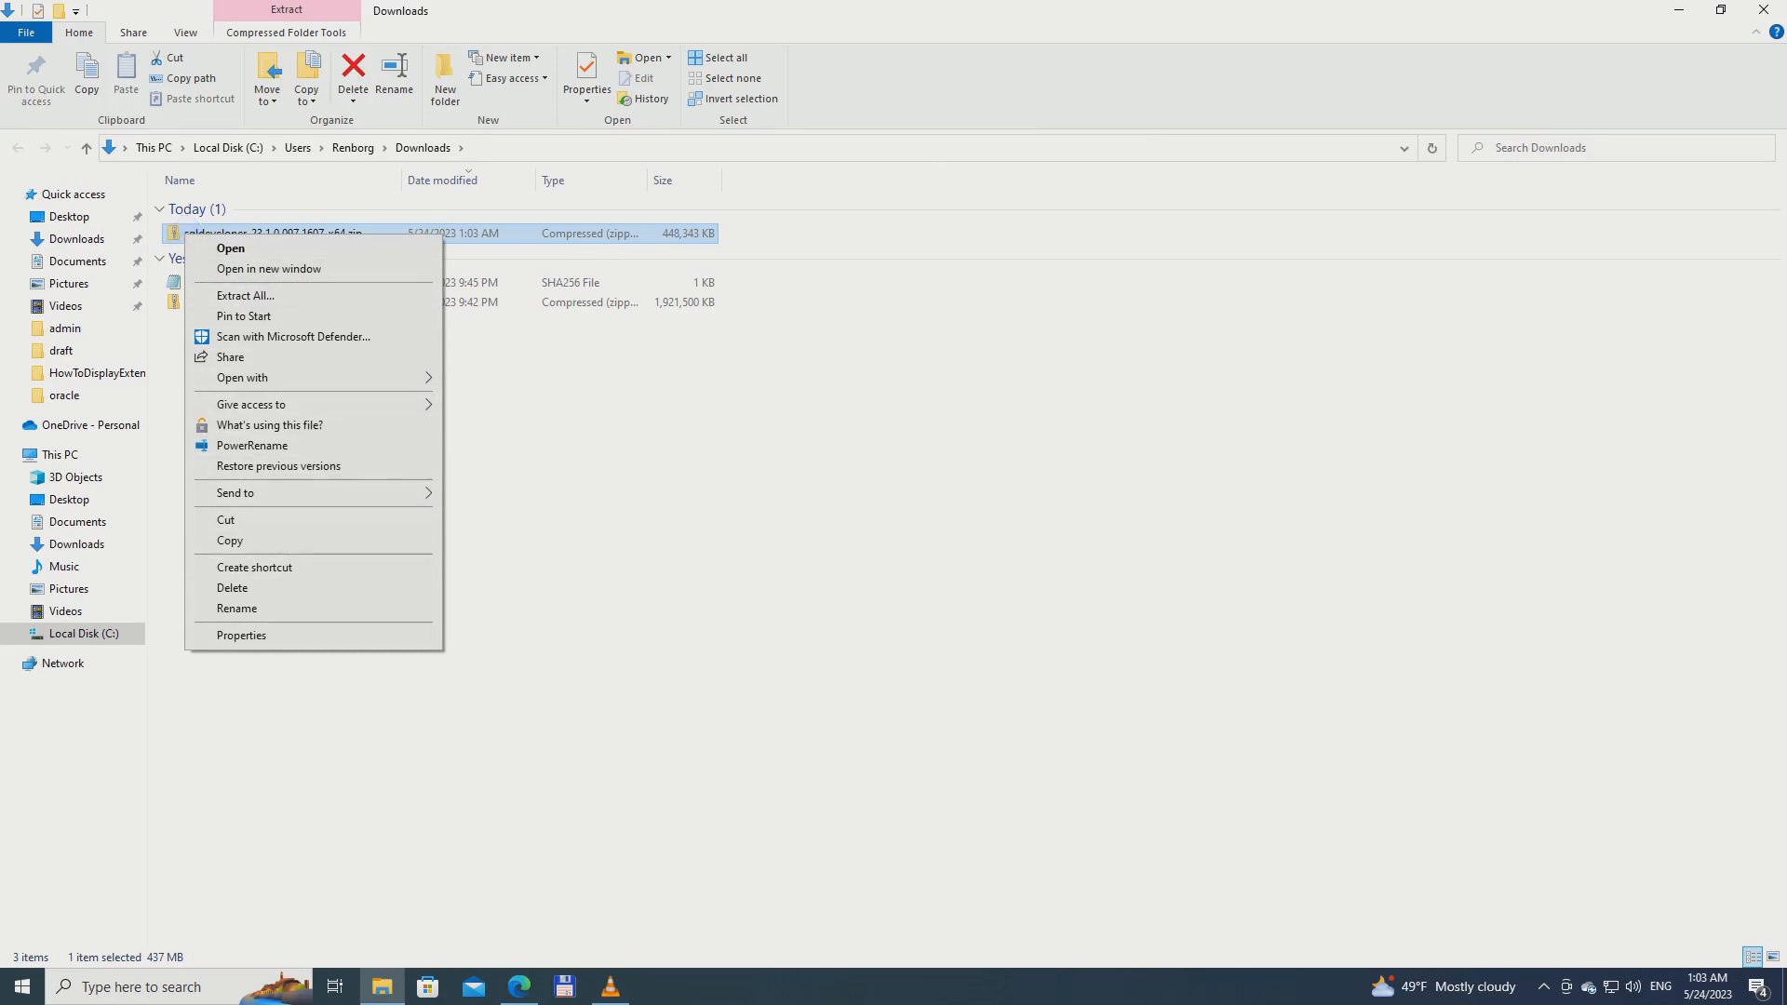
click(276, 298)
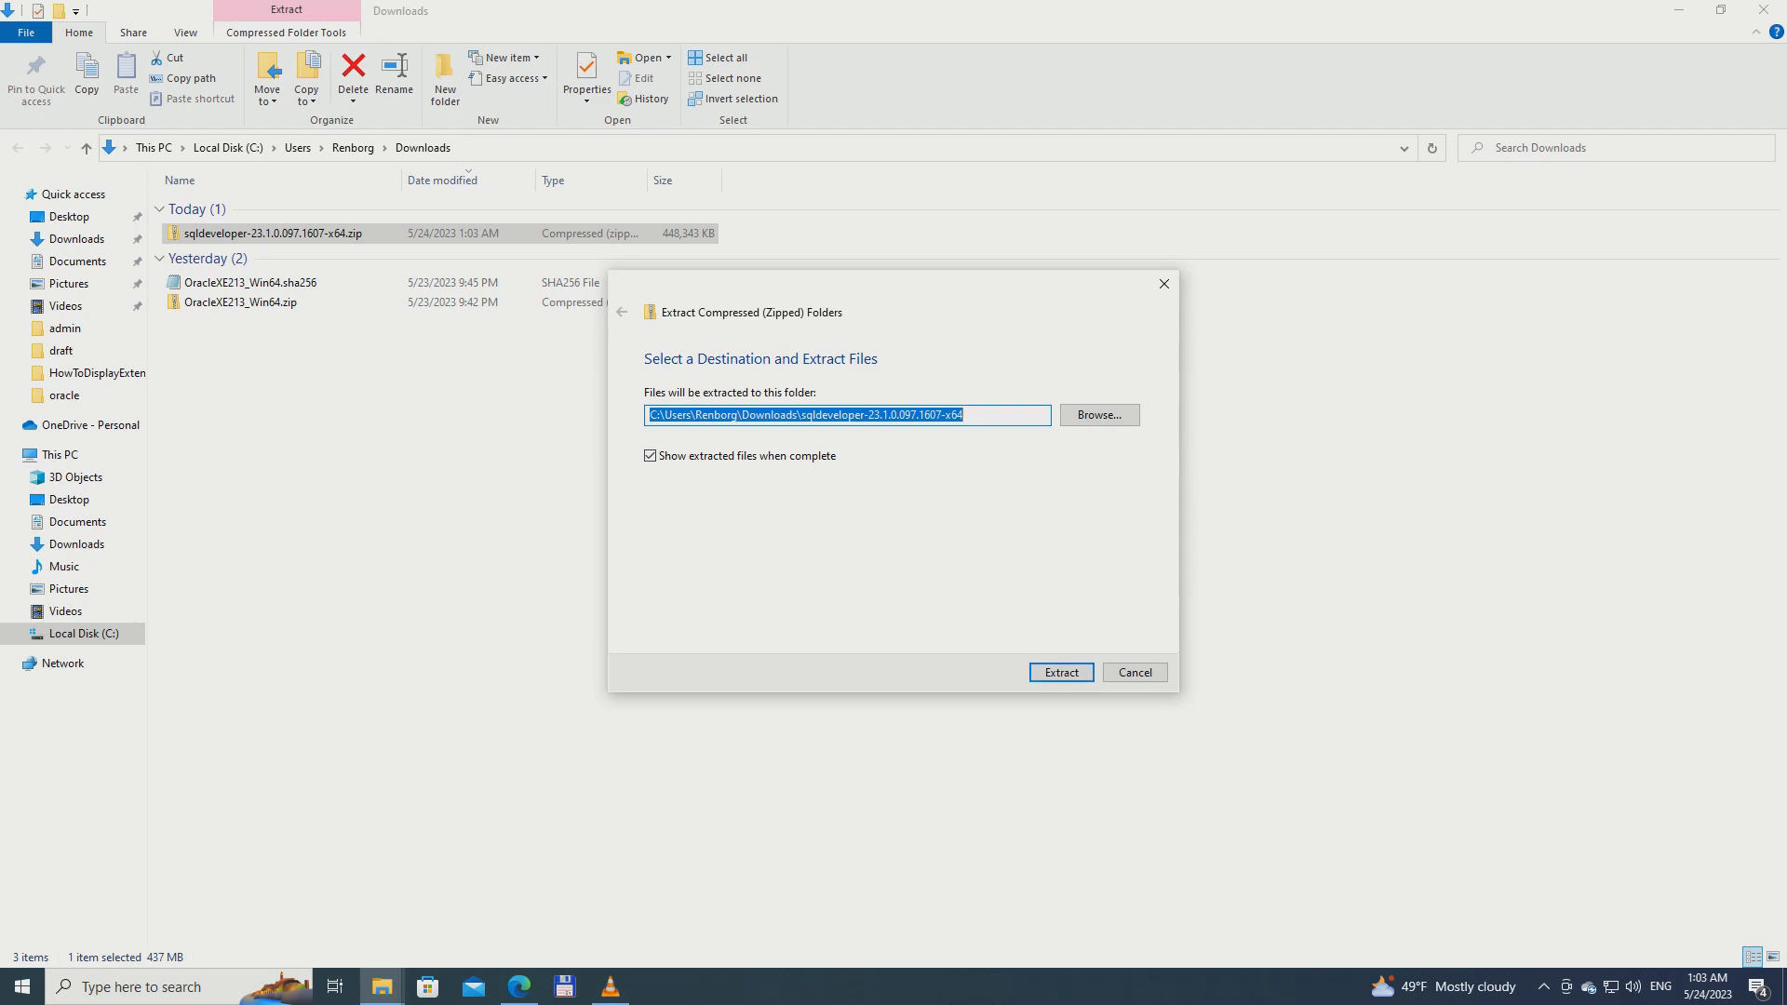
click(1061, 672)
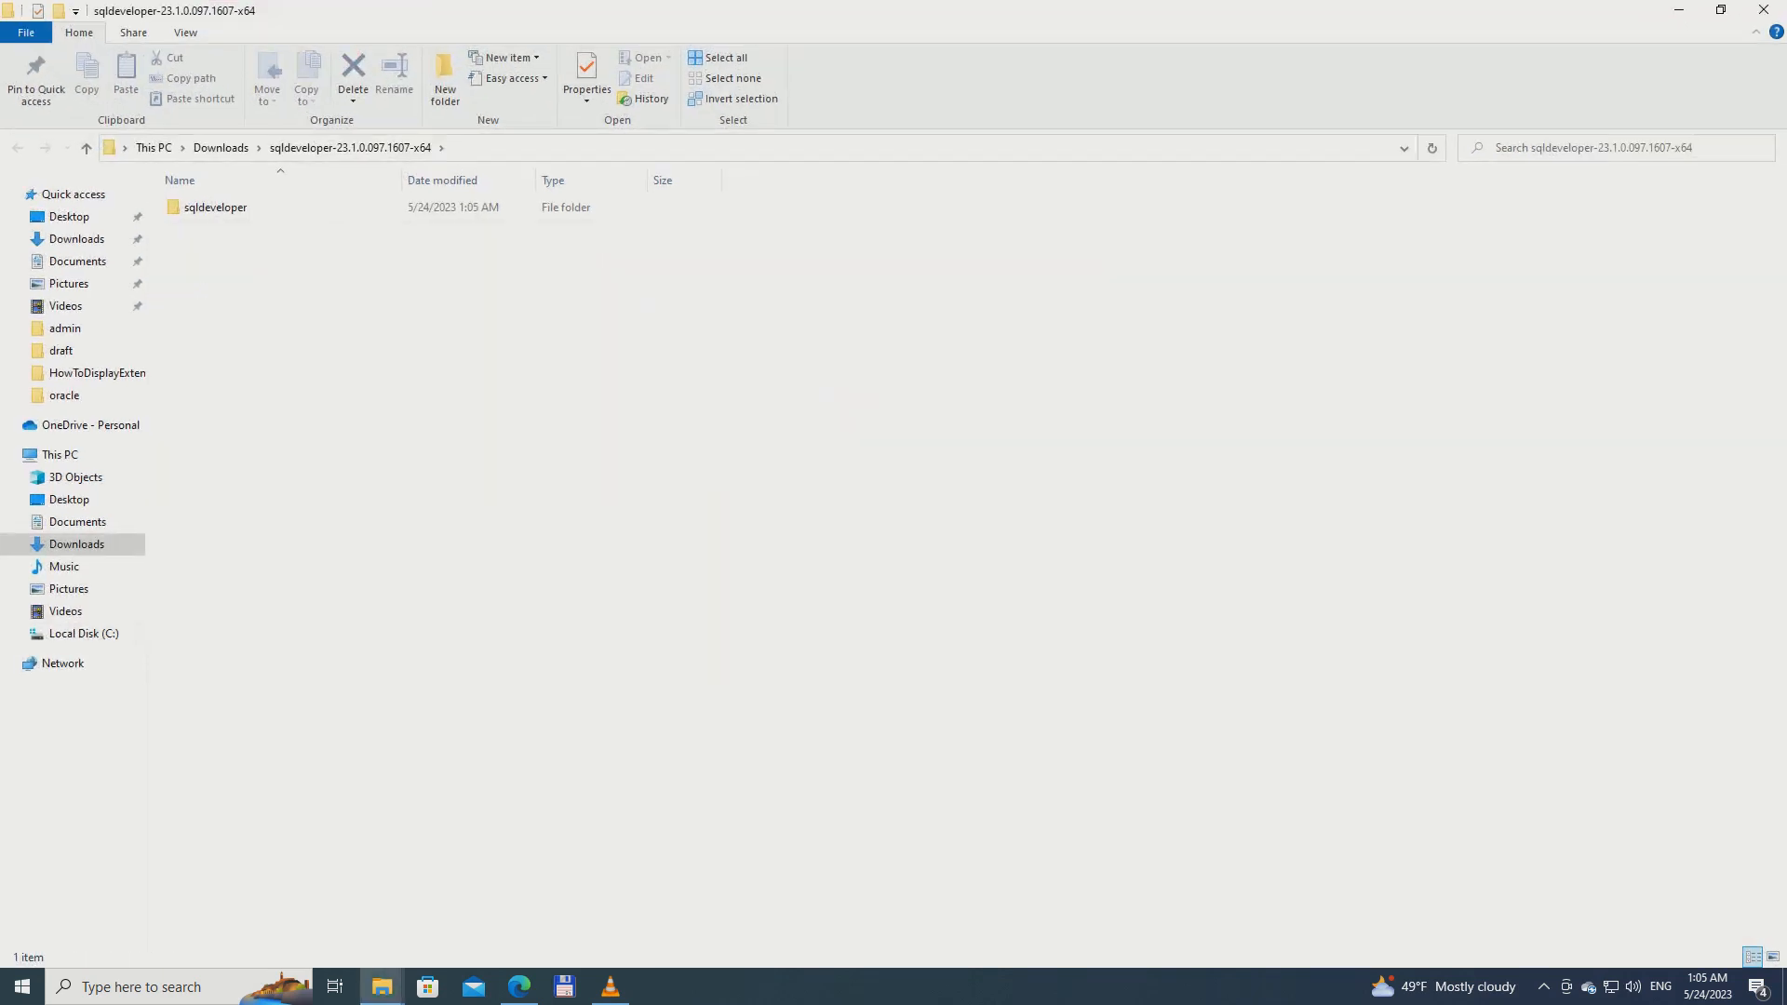
Cut the extracted sqldeveloper folder and open C:\Program Files as its destination
right_click(187, 208)
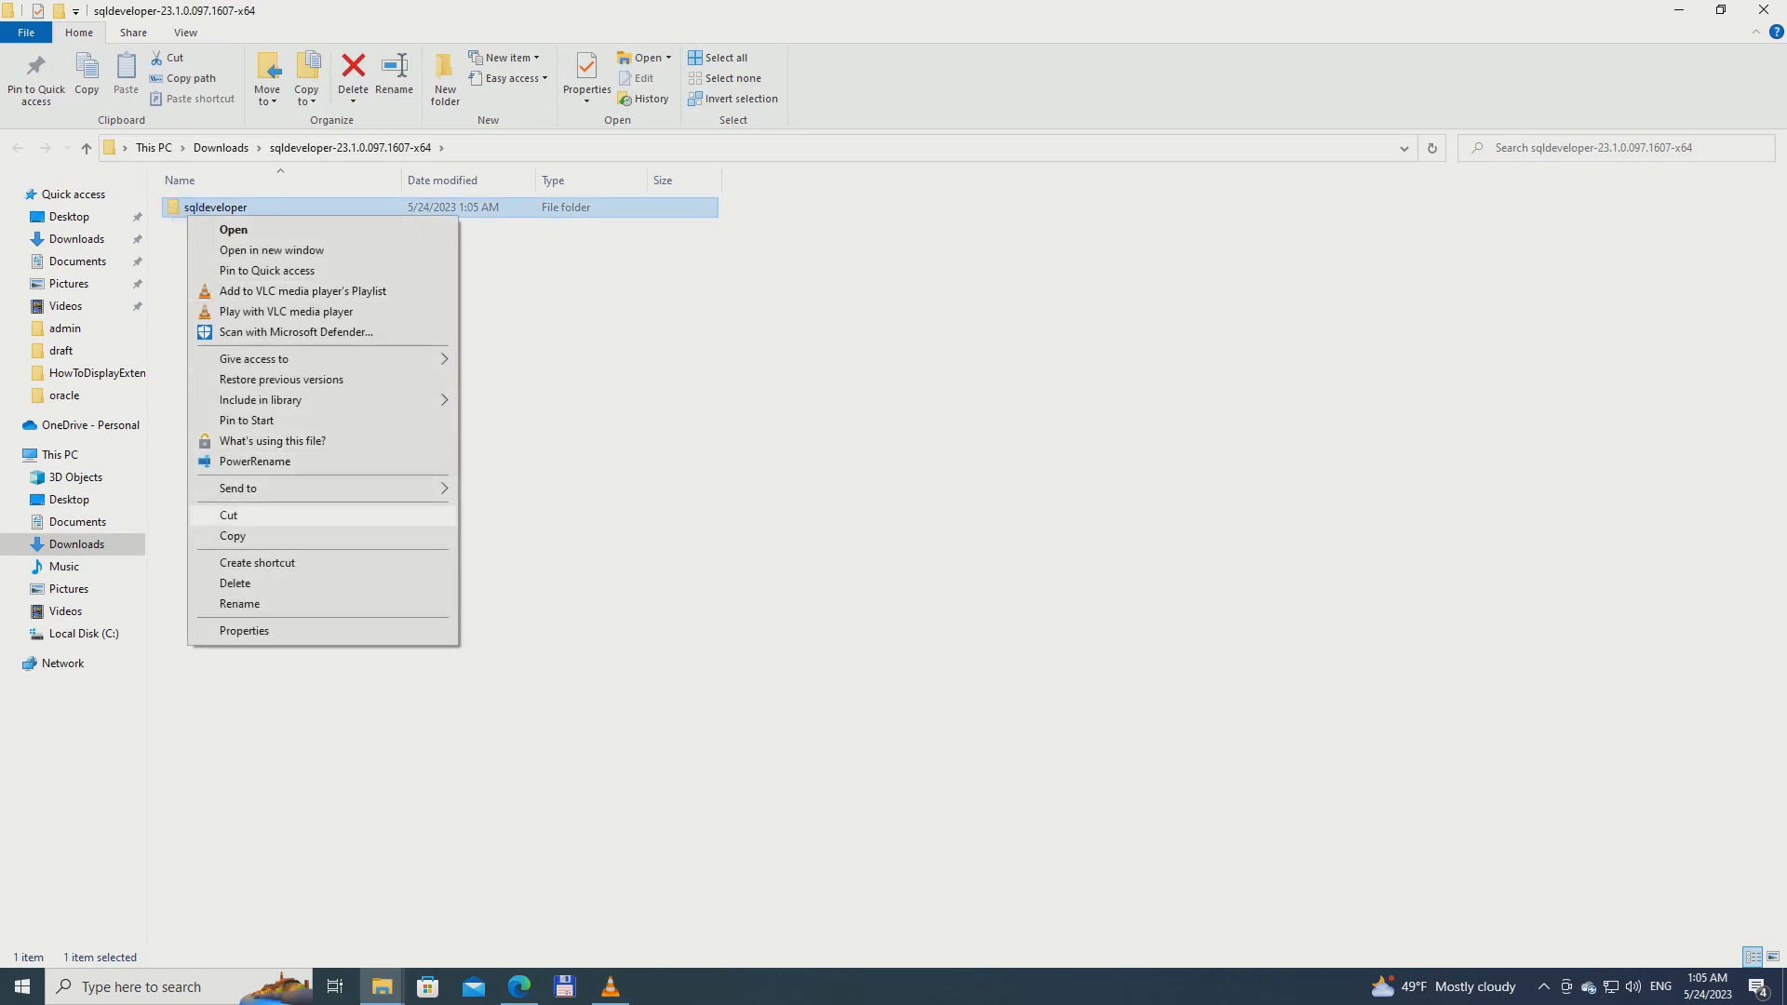
click(234, 515)
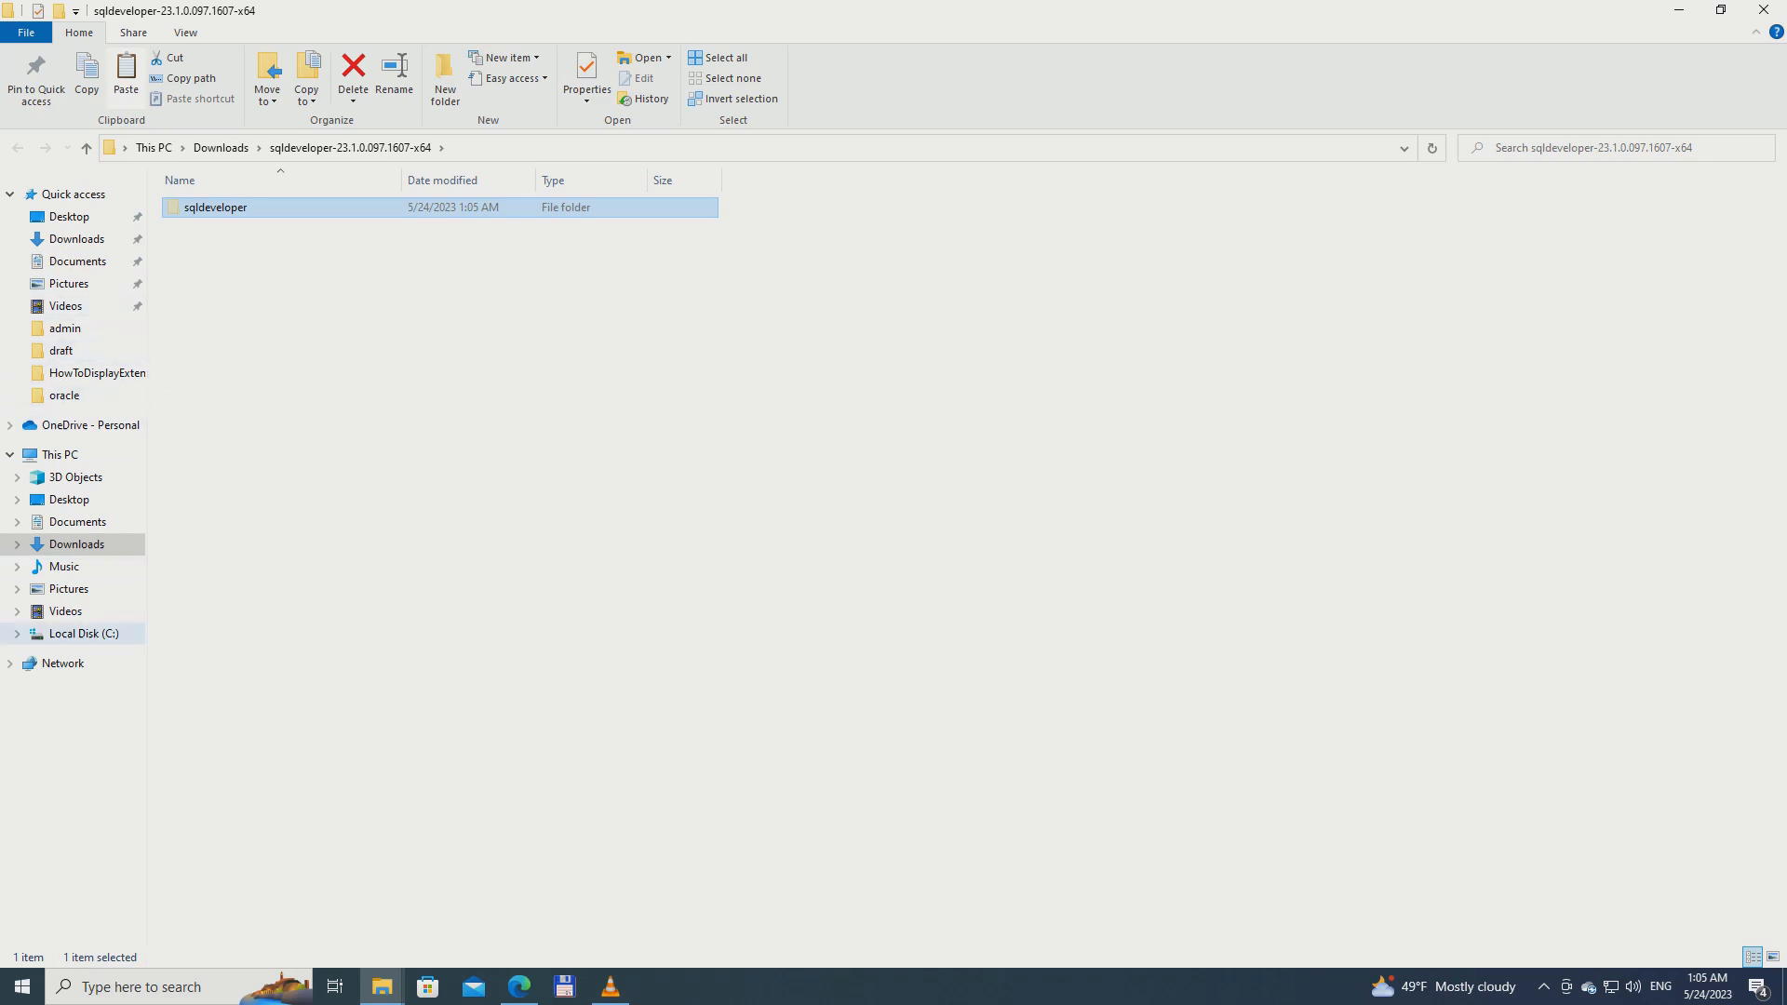
click(84, 633)
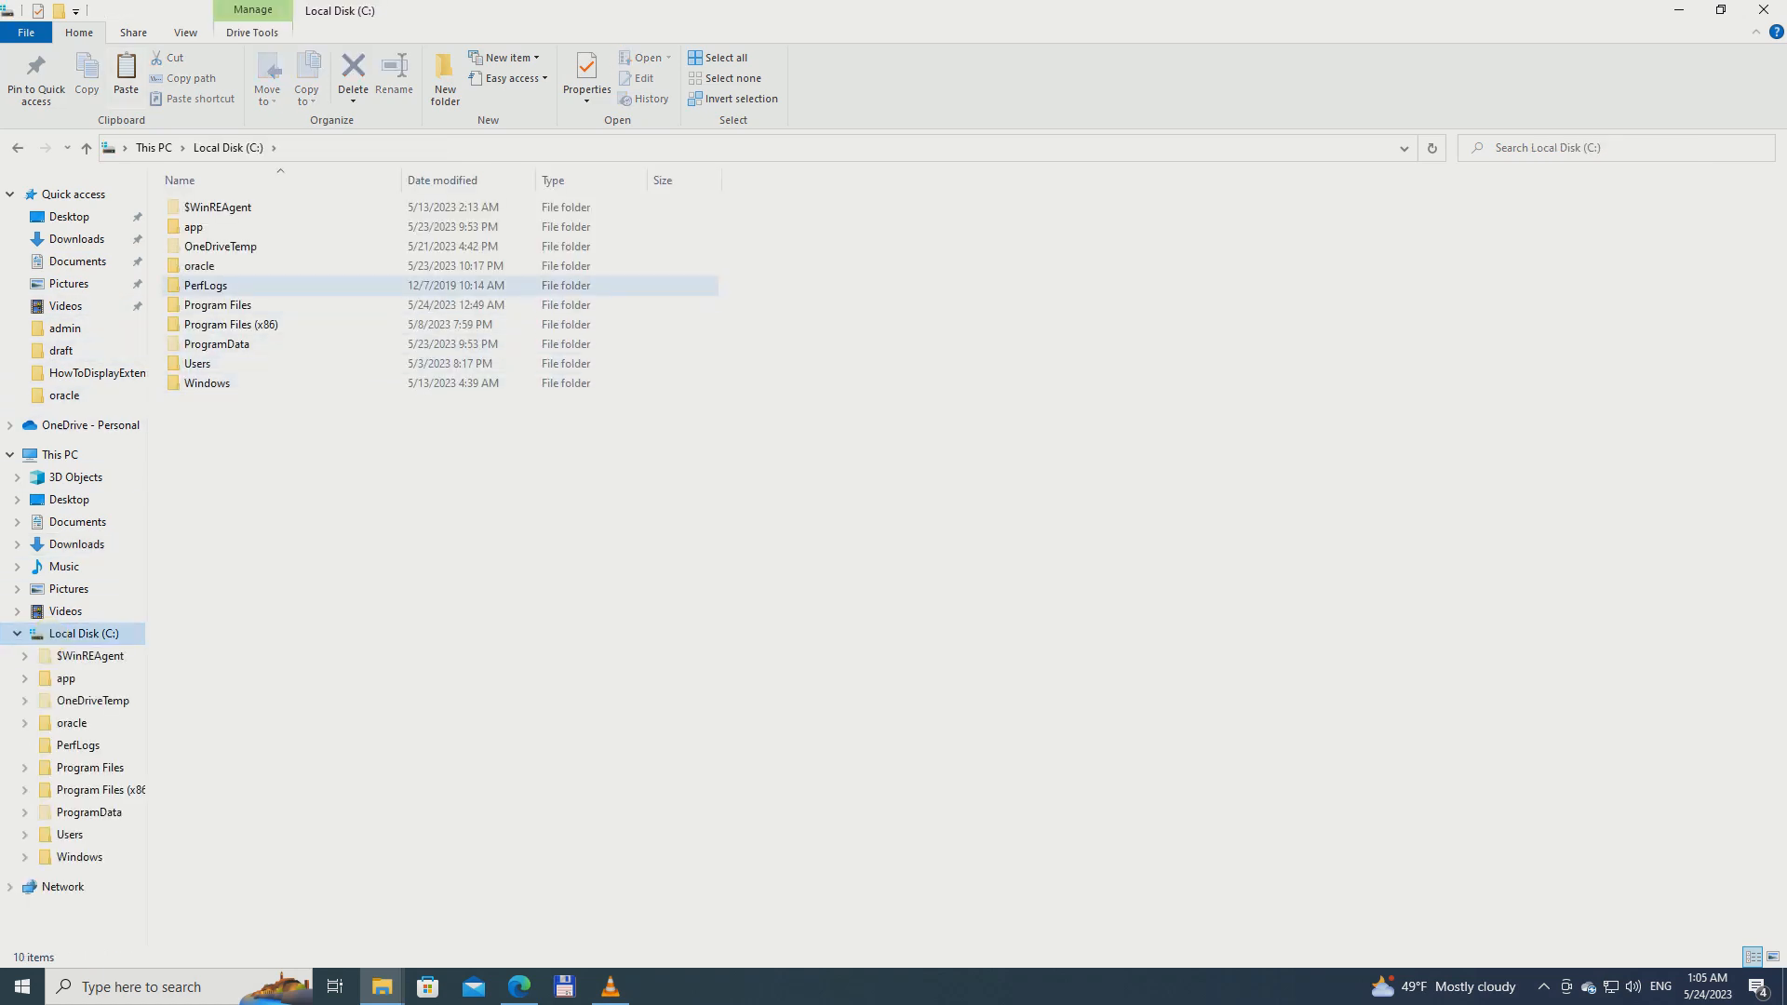
click(213, 305)
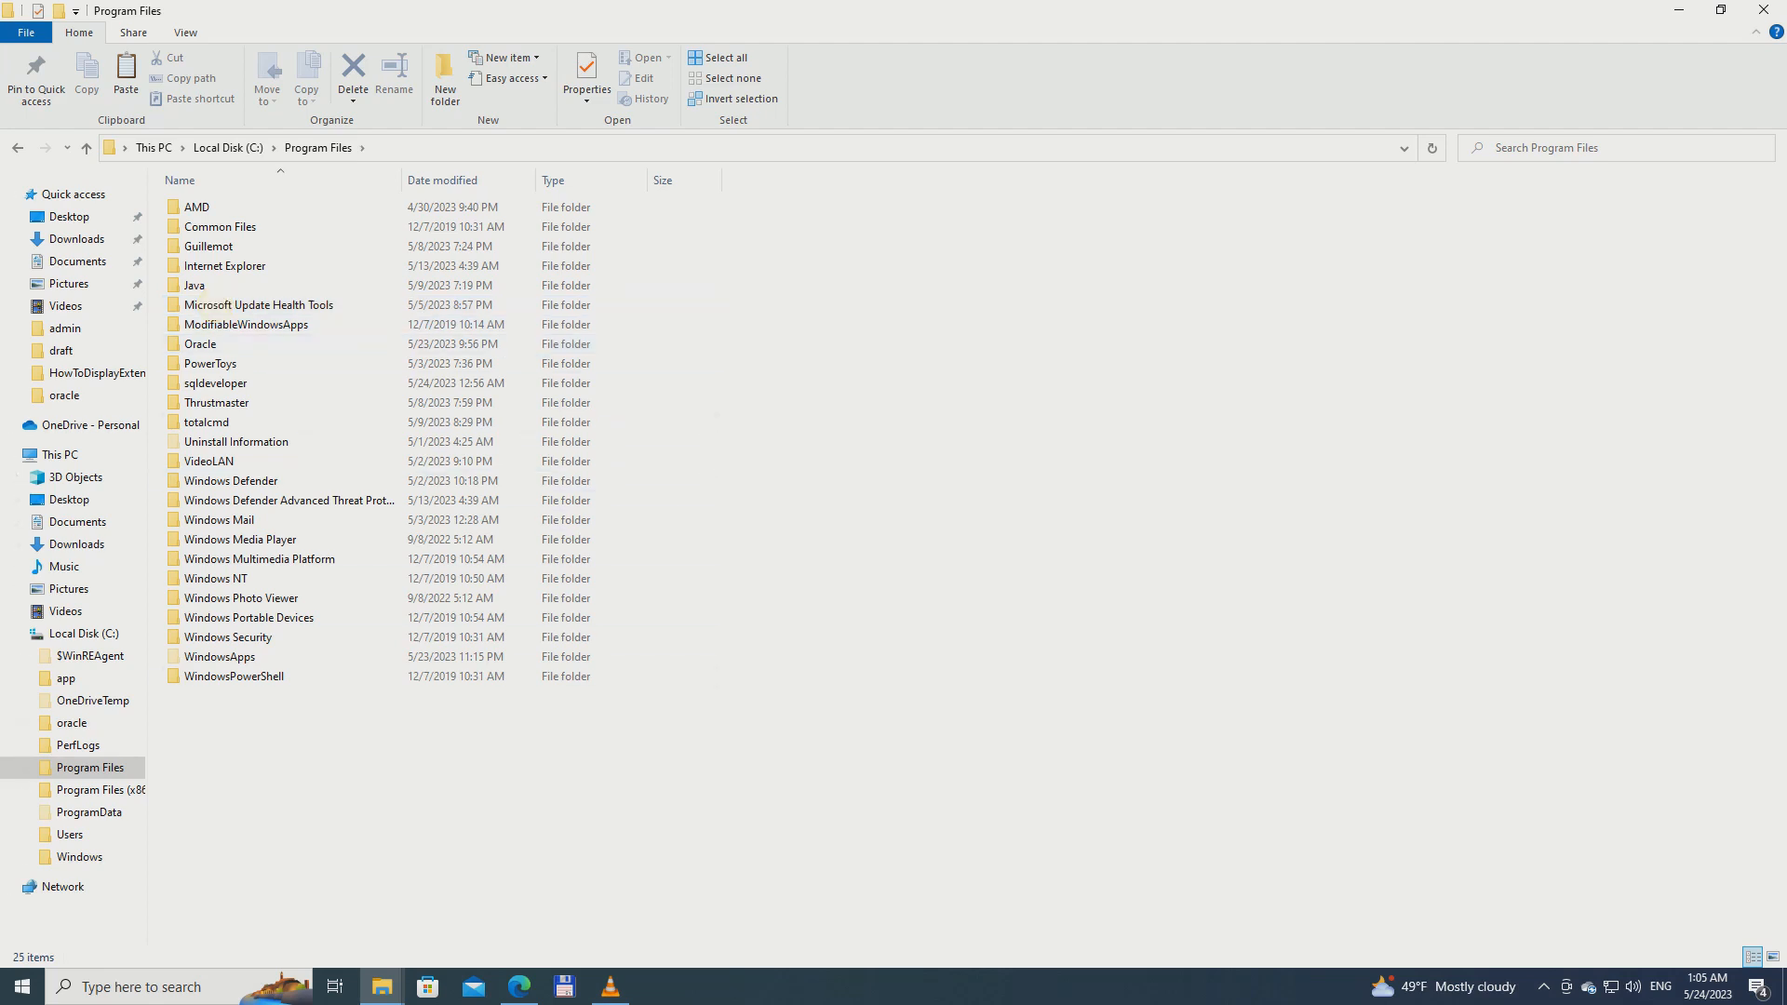
Delete the existing sqldeveloper folder from C:\Program Files
click(236, 383)
right_click(237, 382)
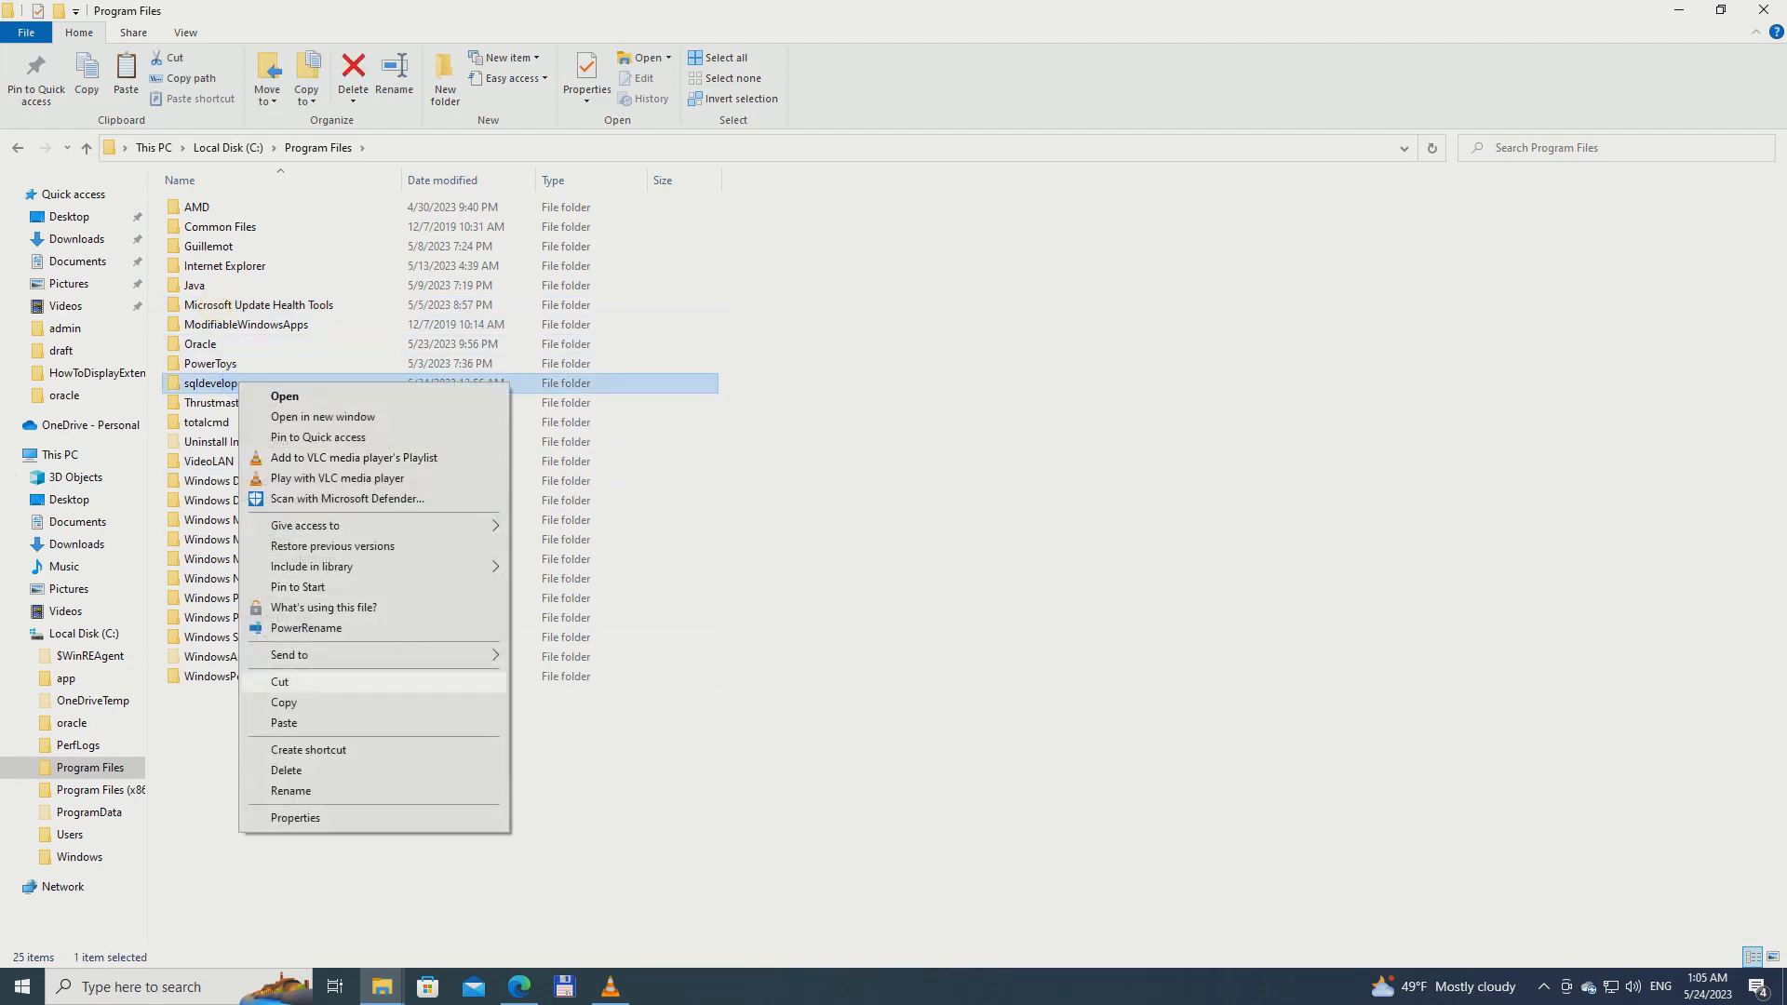
click(297, 770)
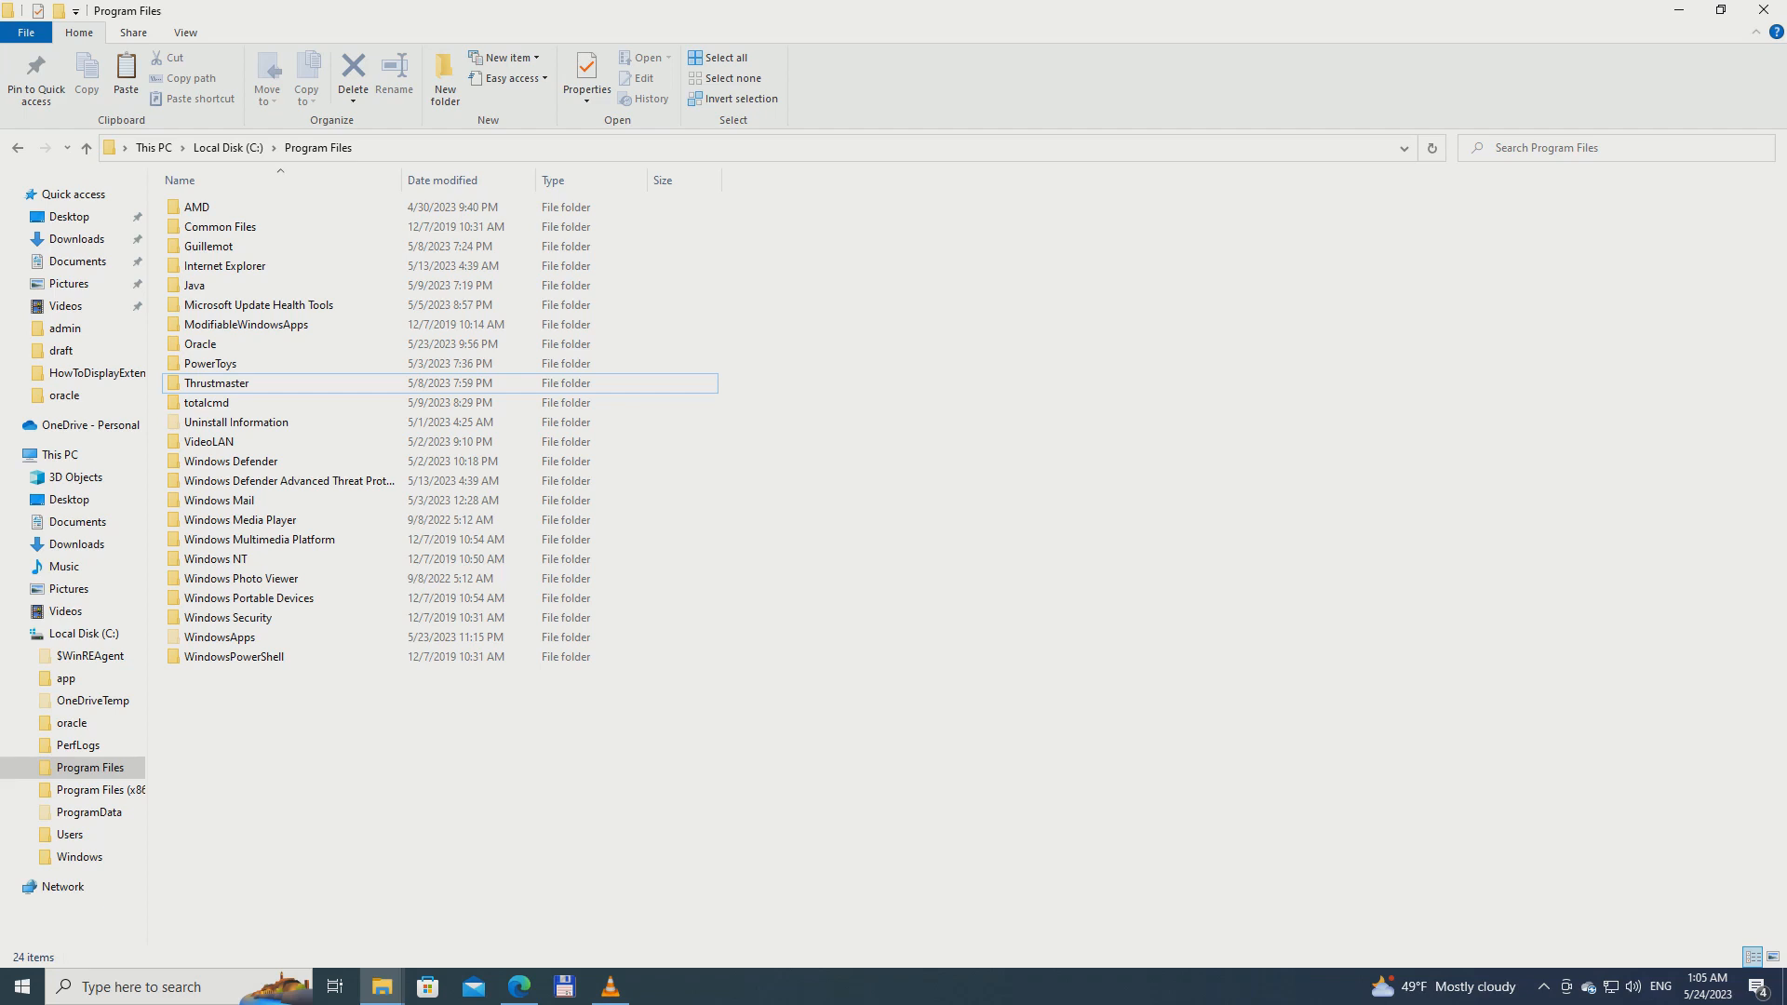
Paste the cut sqldeveloper folder into C:\Program Files, granting administrator permission for the move
right_click(299, 768)
click(363, 631)
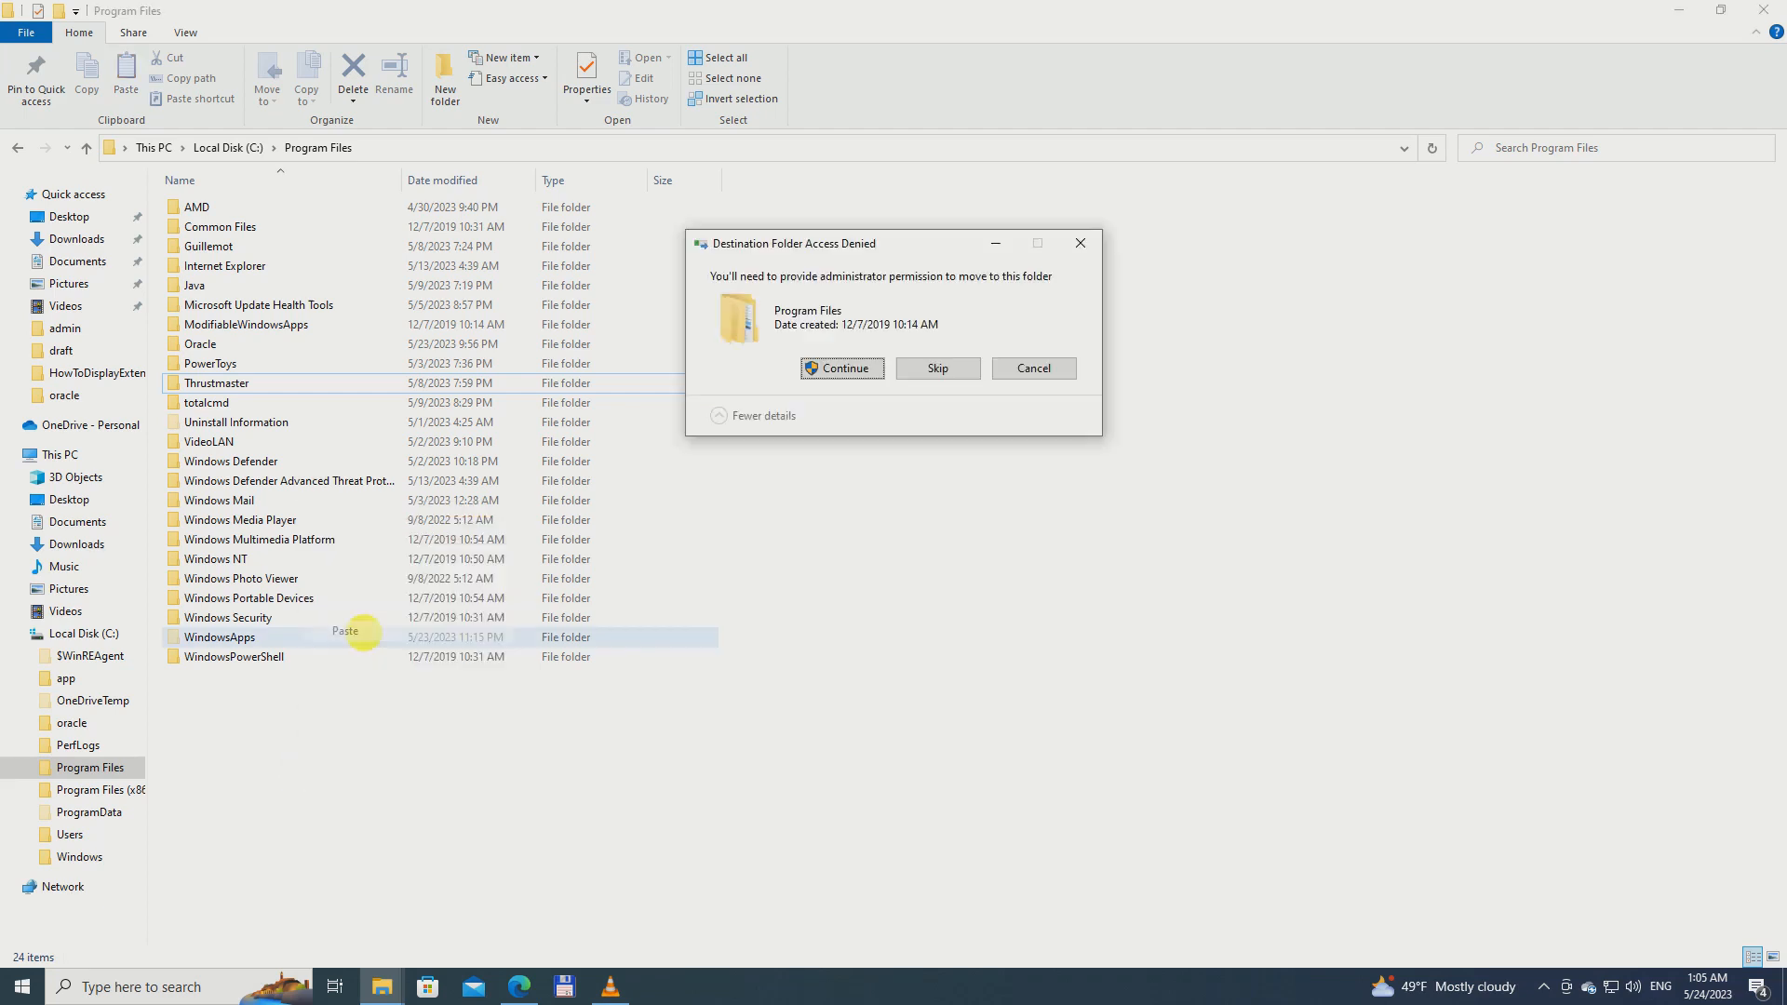
click(821, 367)
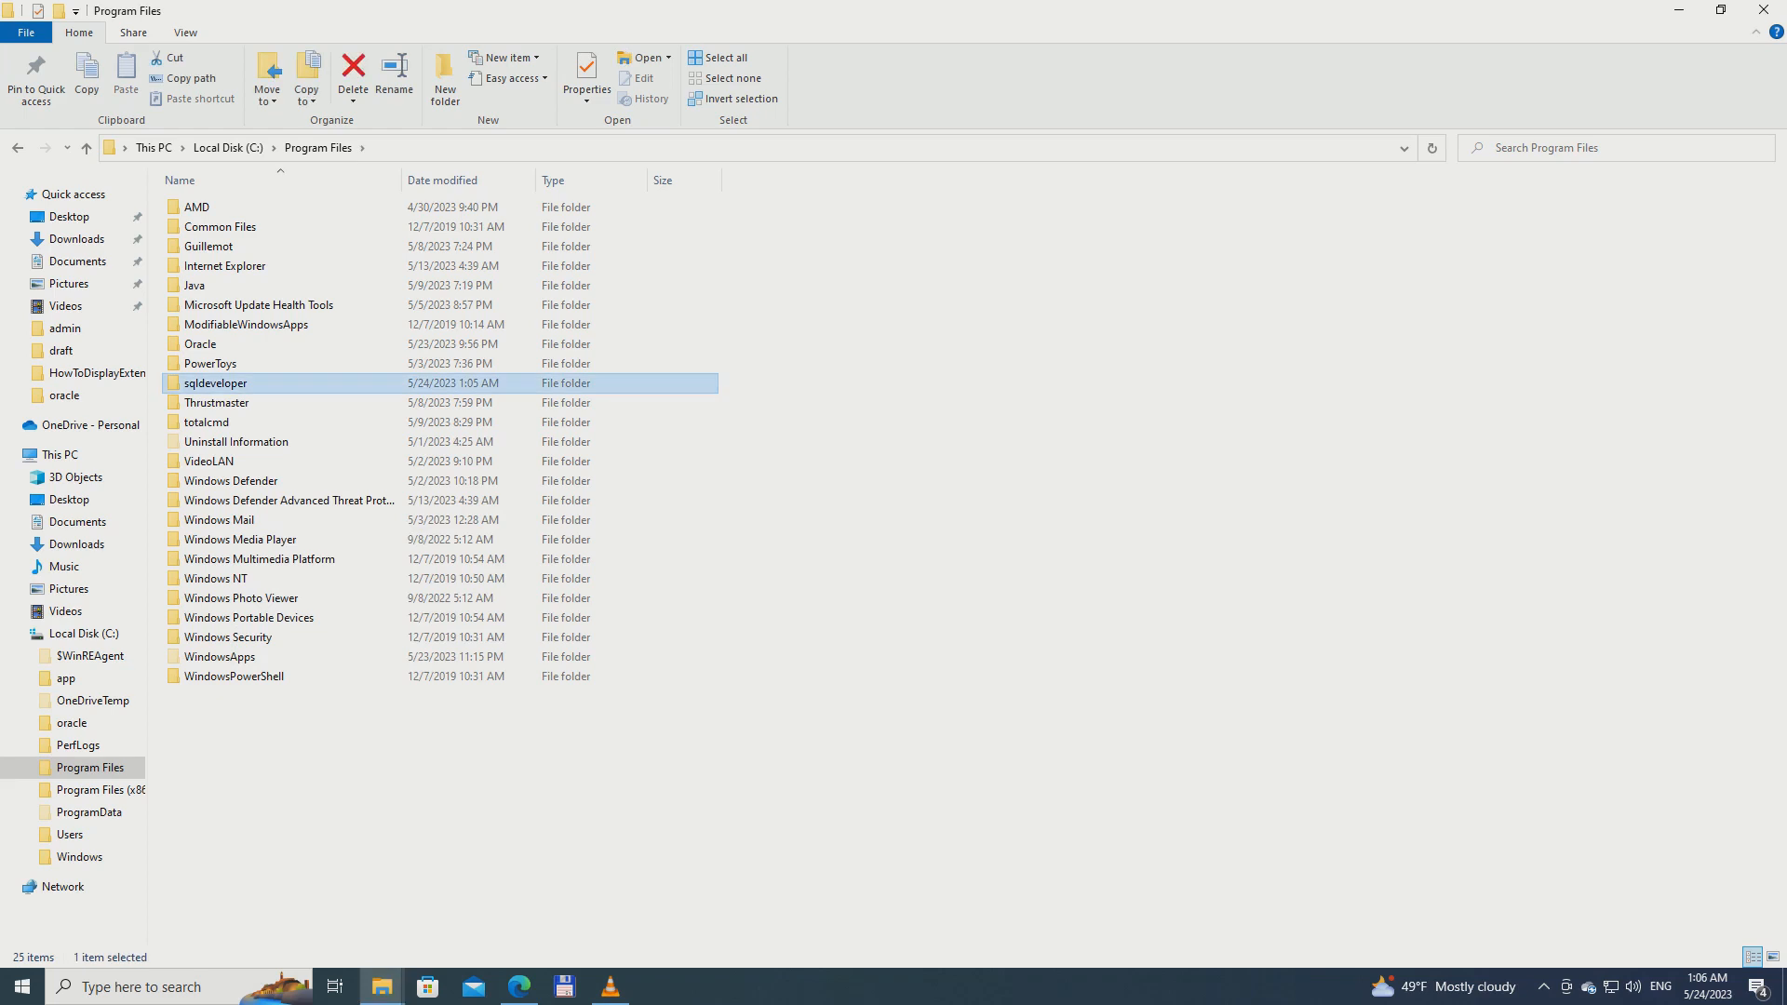
Launch sqldeveloper.exe from the sqldeveloper folder in C:\Program Files, and return the file window to the C: drive
double_click(191, 382)
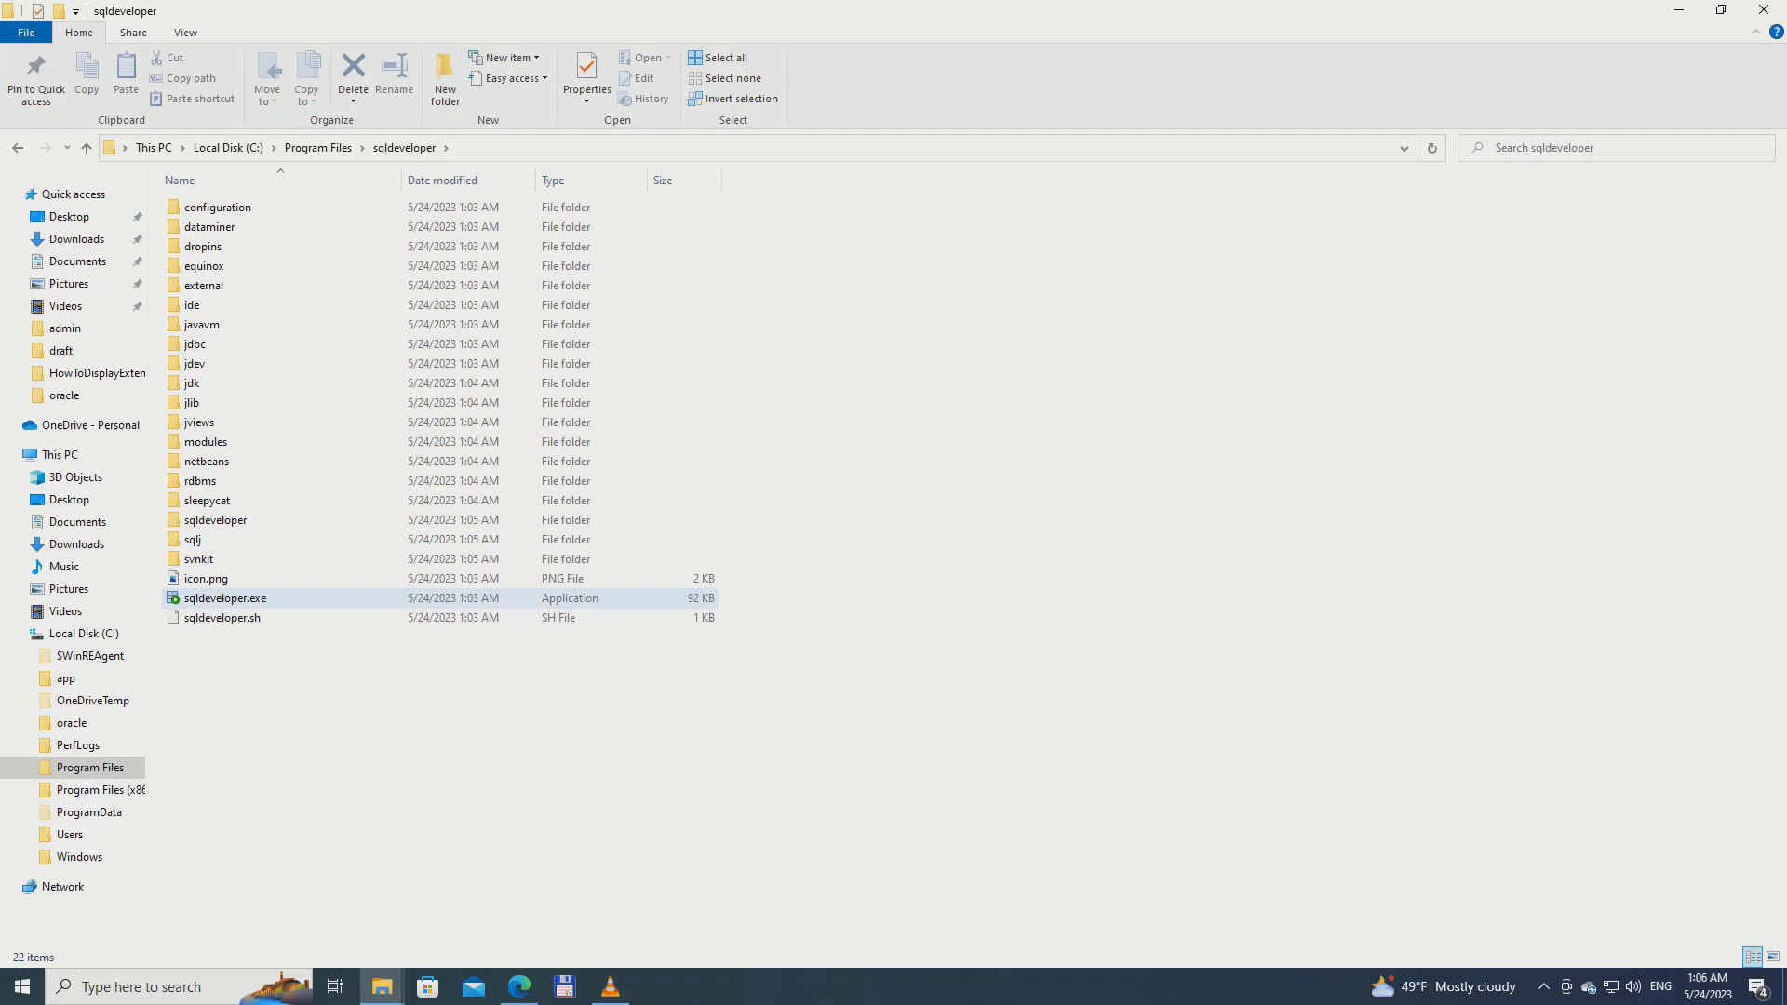
click(197, 599)
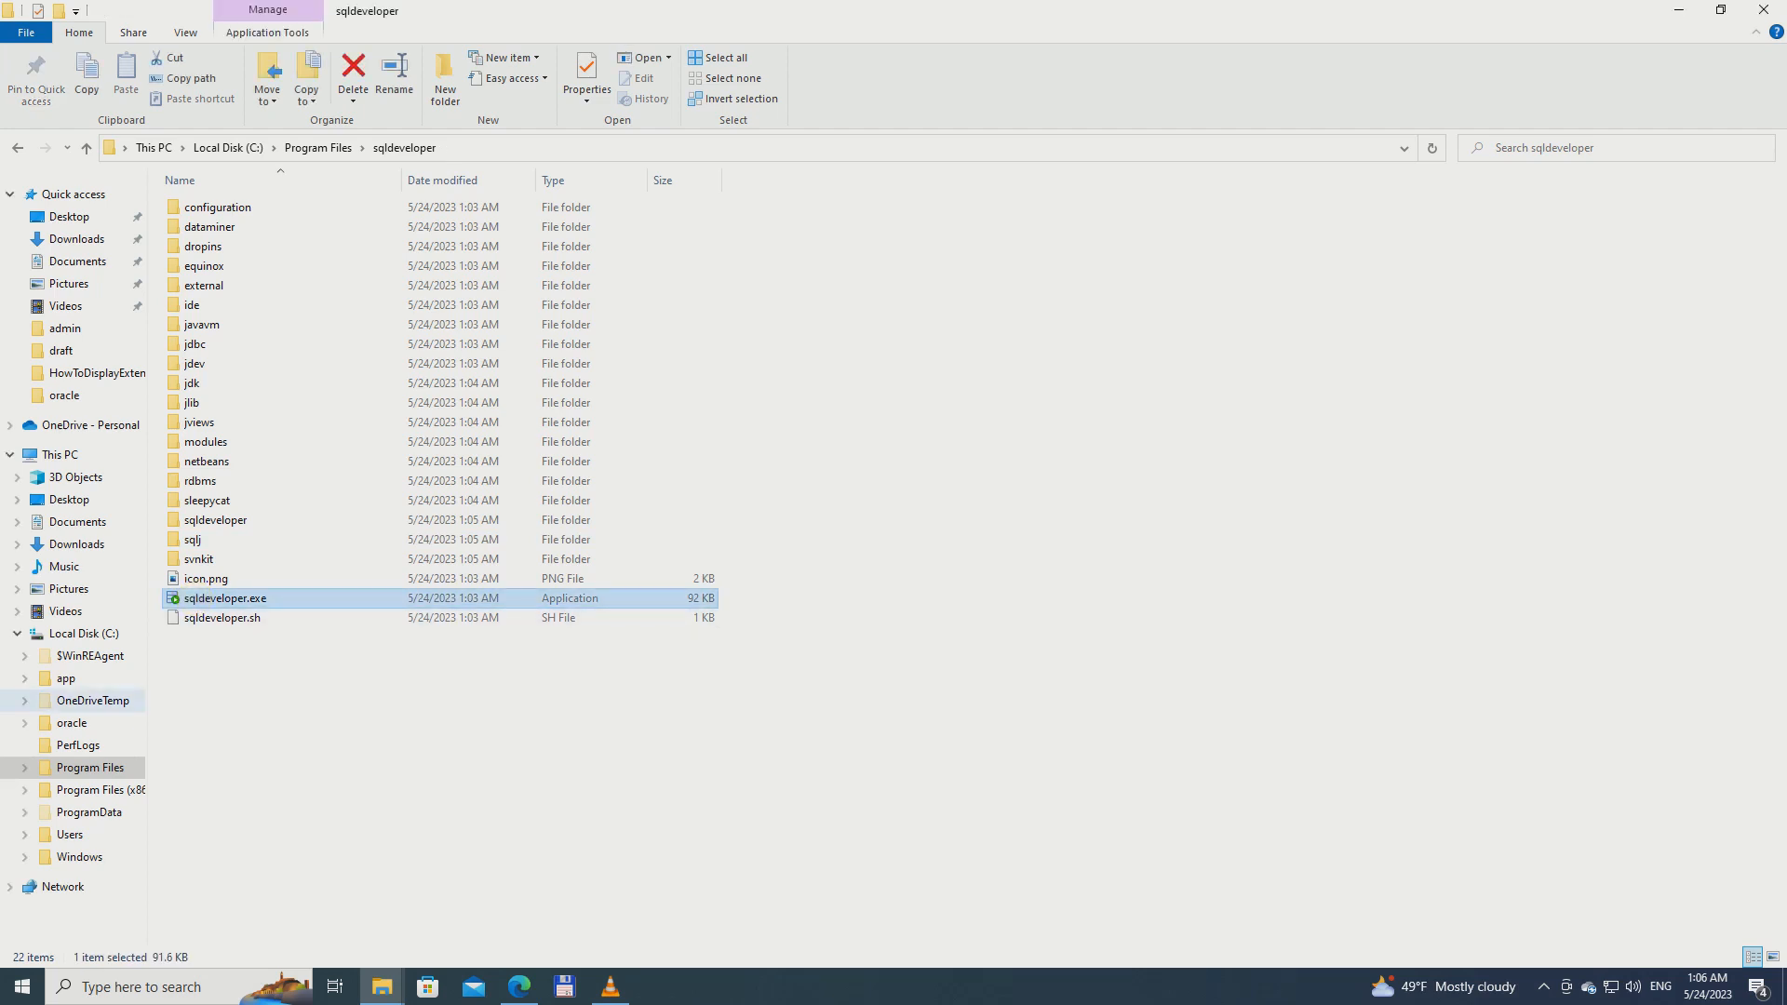
click(130, 700)
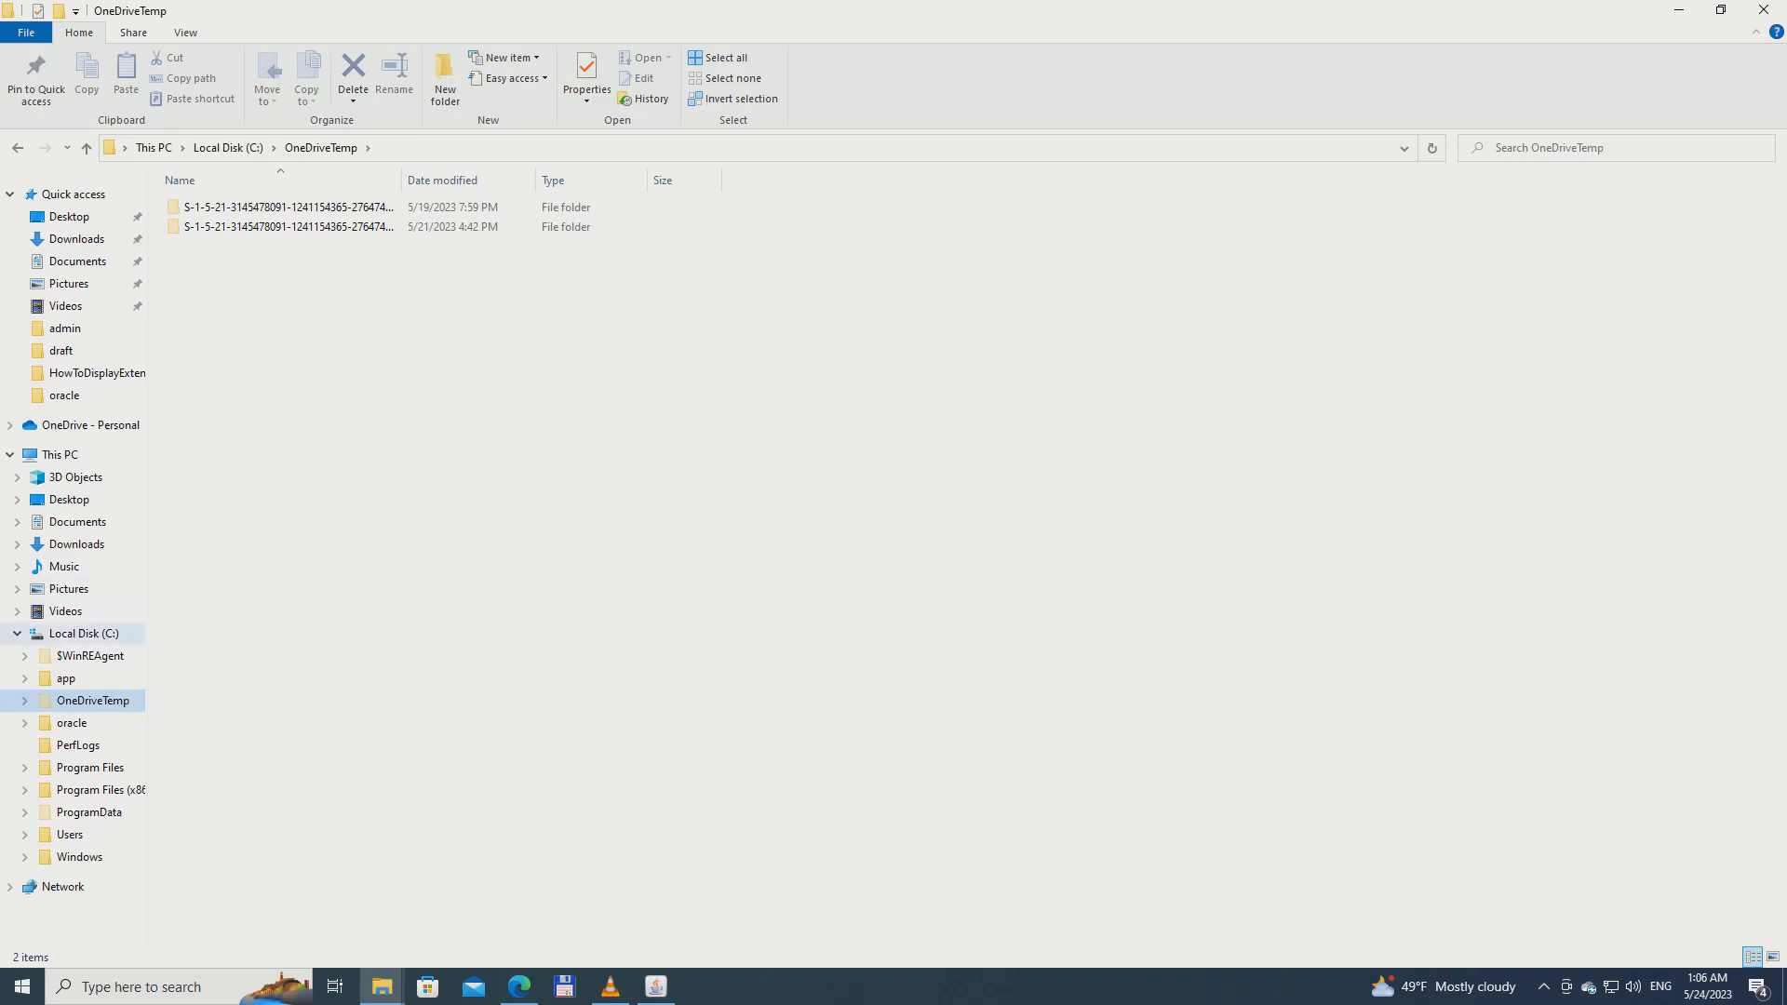
click(244, 147)
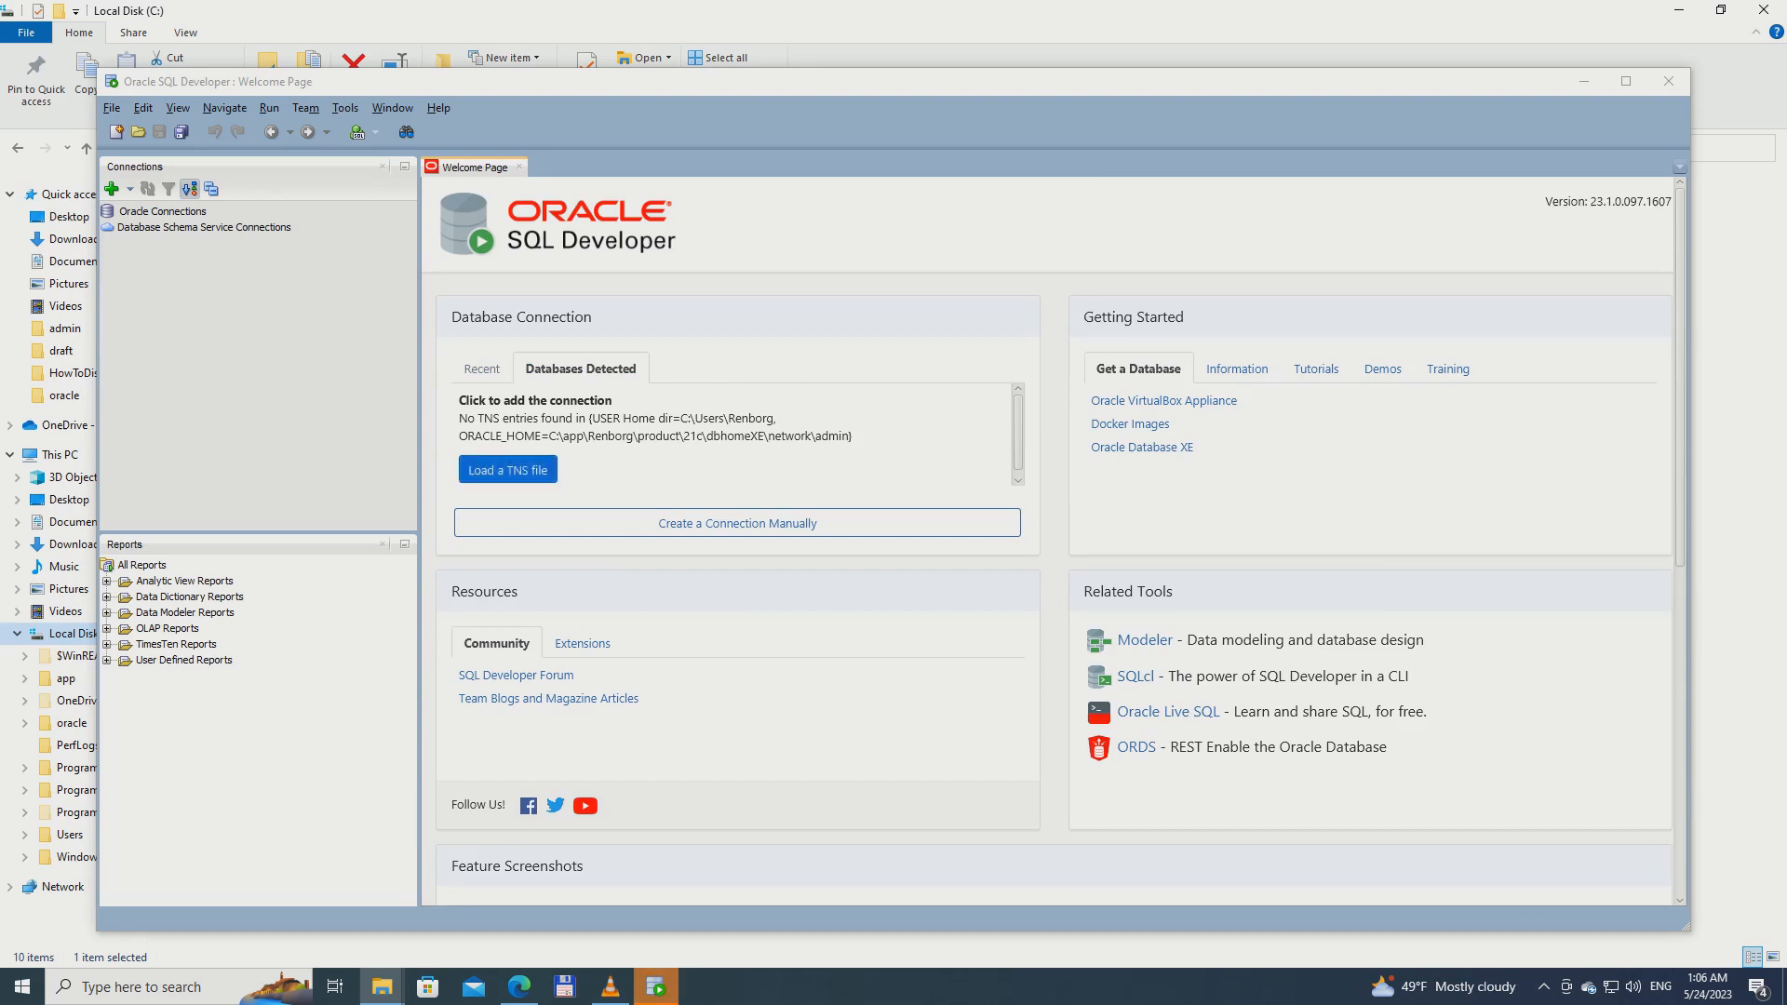
Load the TNS file tnsnames.ora from the network\admin folder of OraDB21Home1 for database detection
click(518, 468)
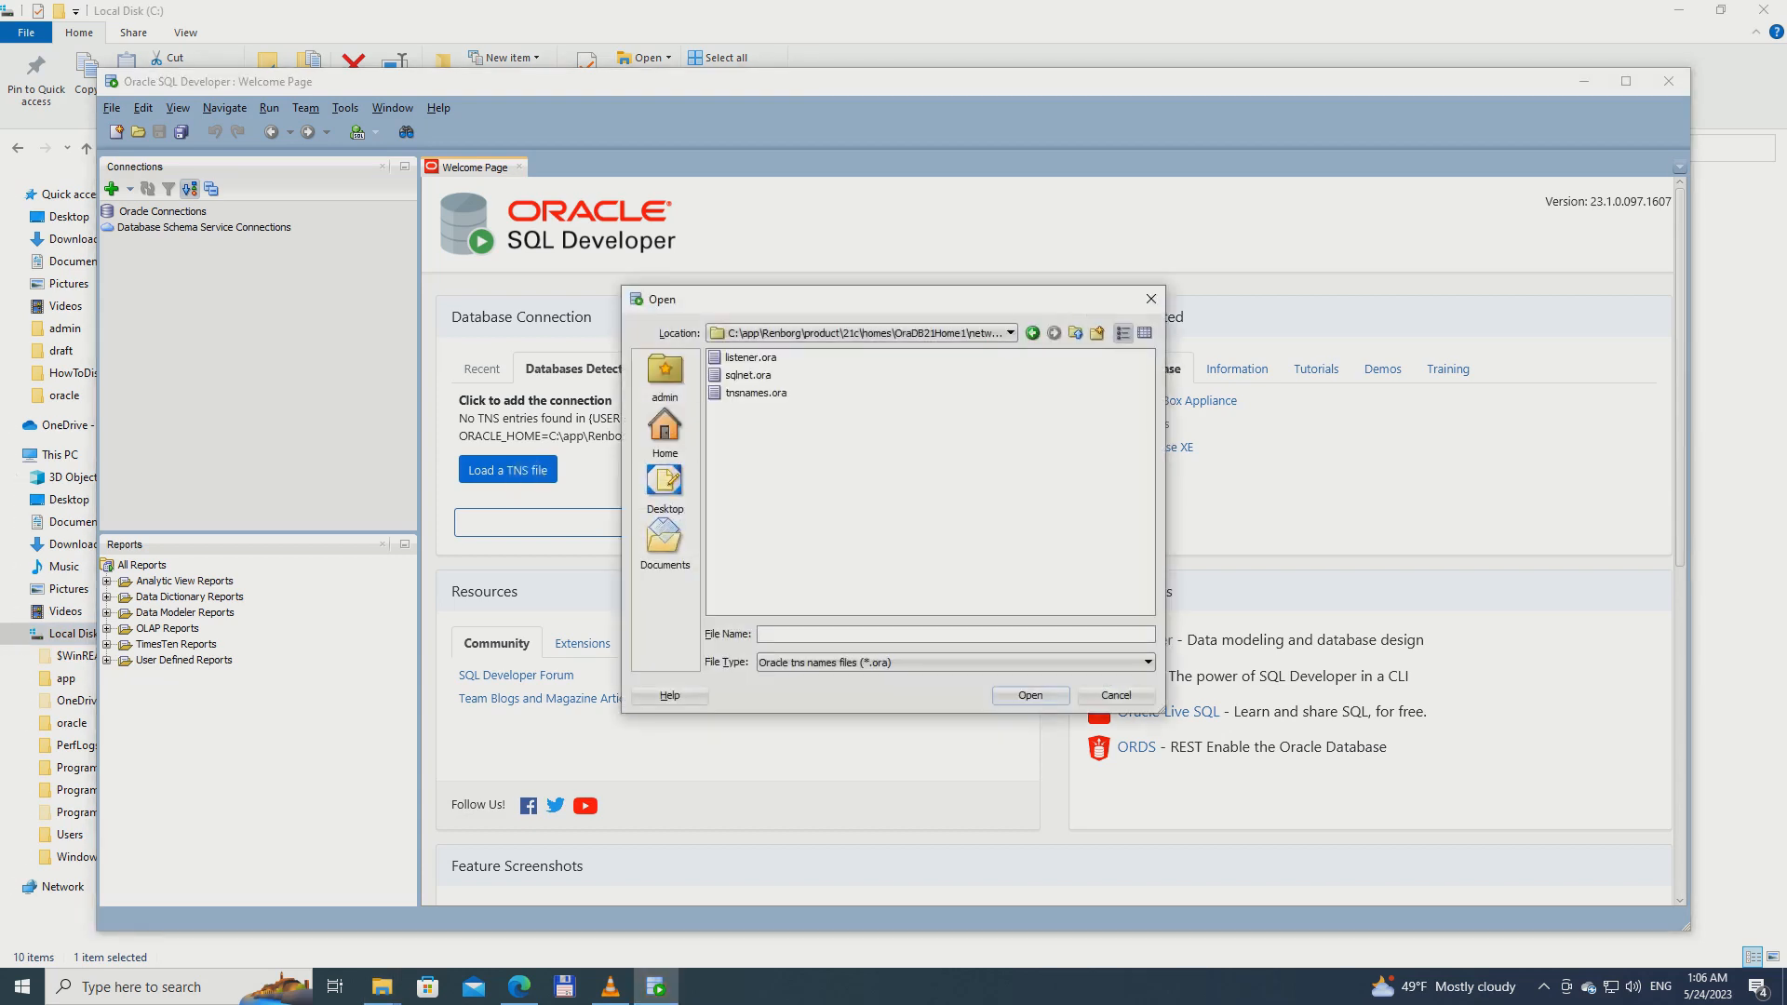
drag(1017, 305, 684, 503)
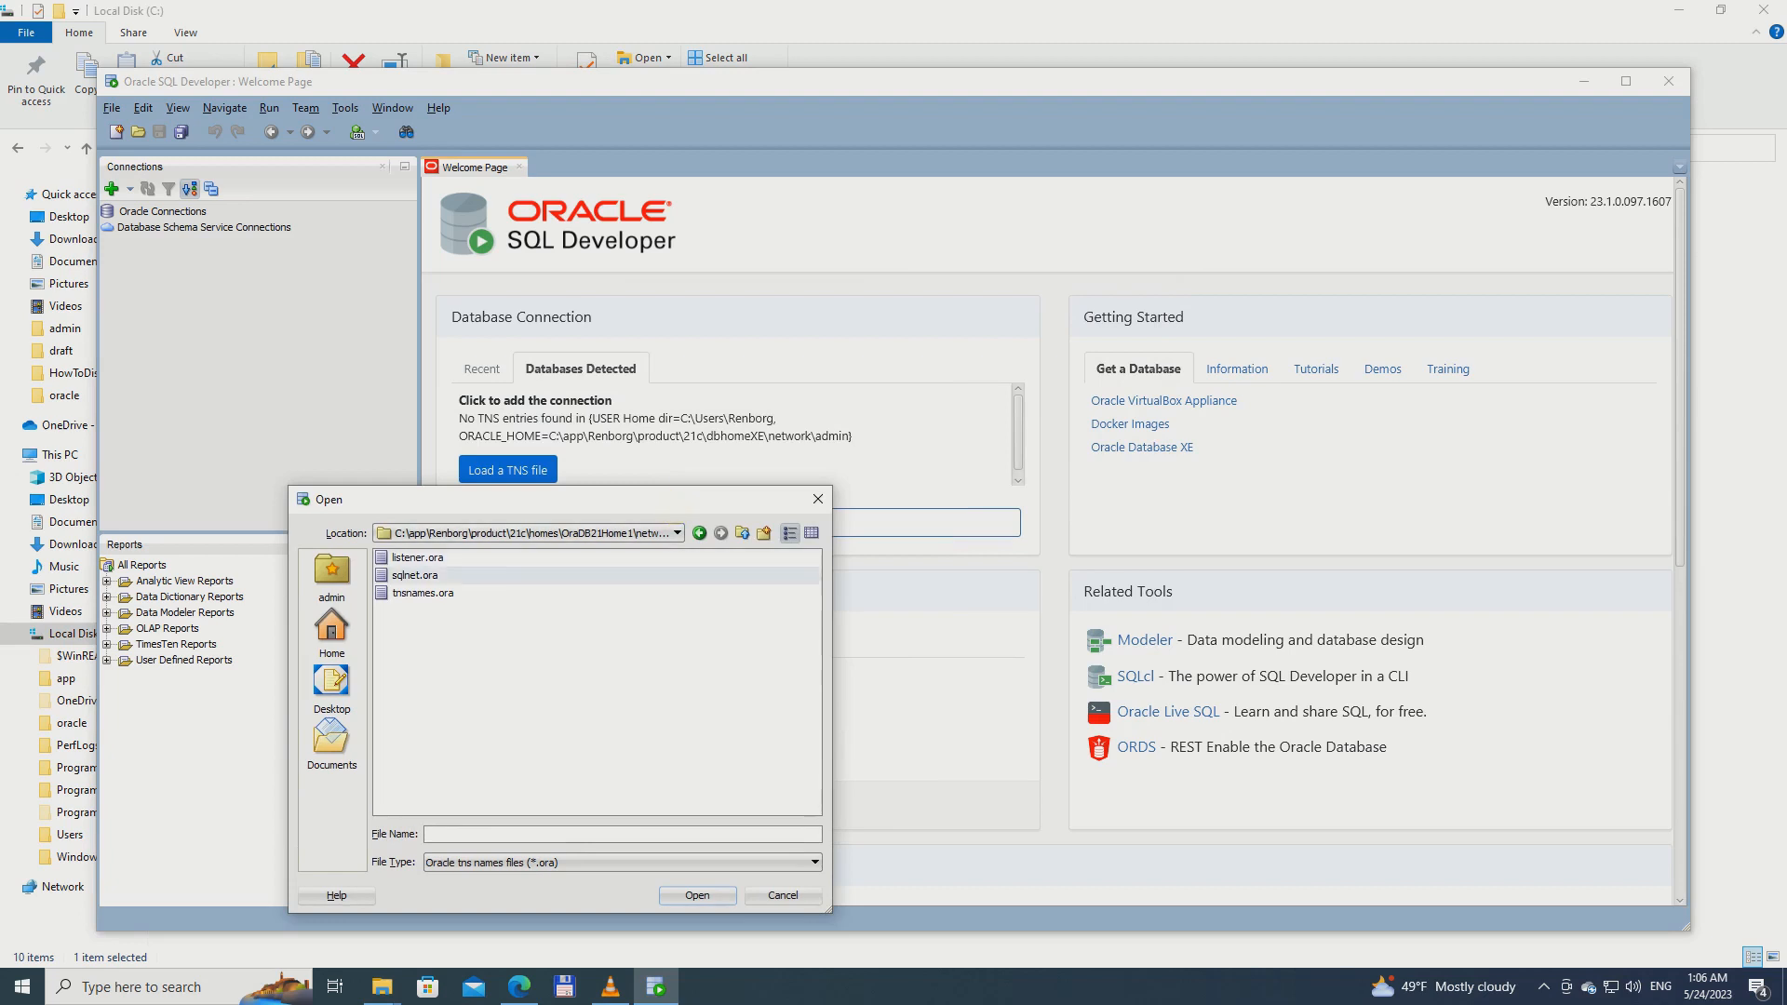
click(423, 593)
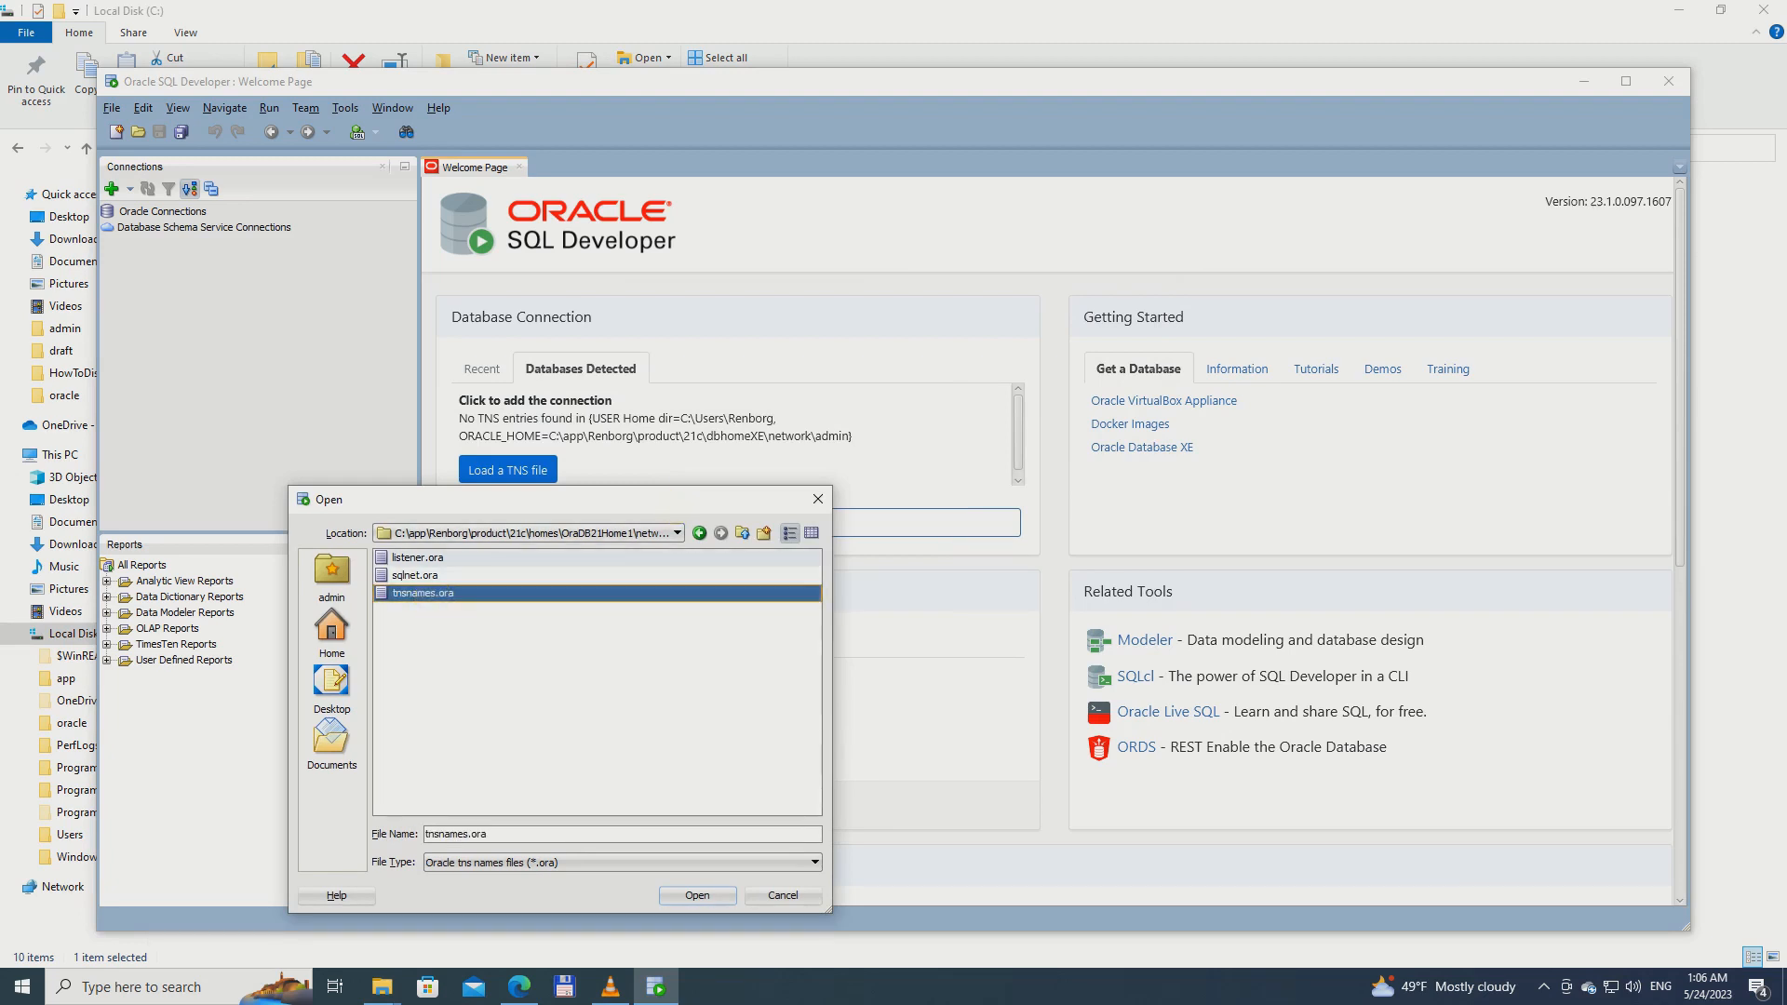
click(742, 532)
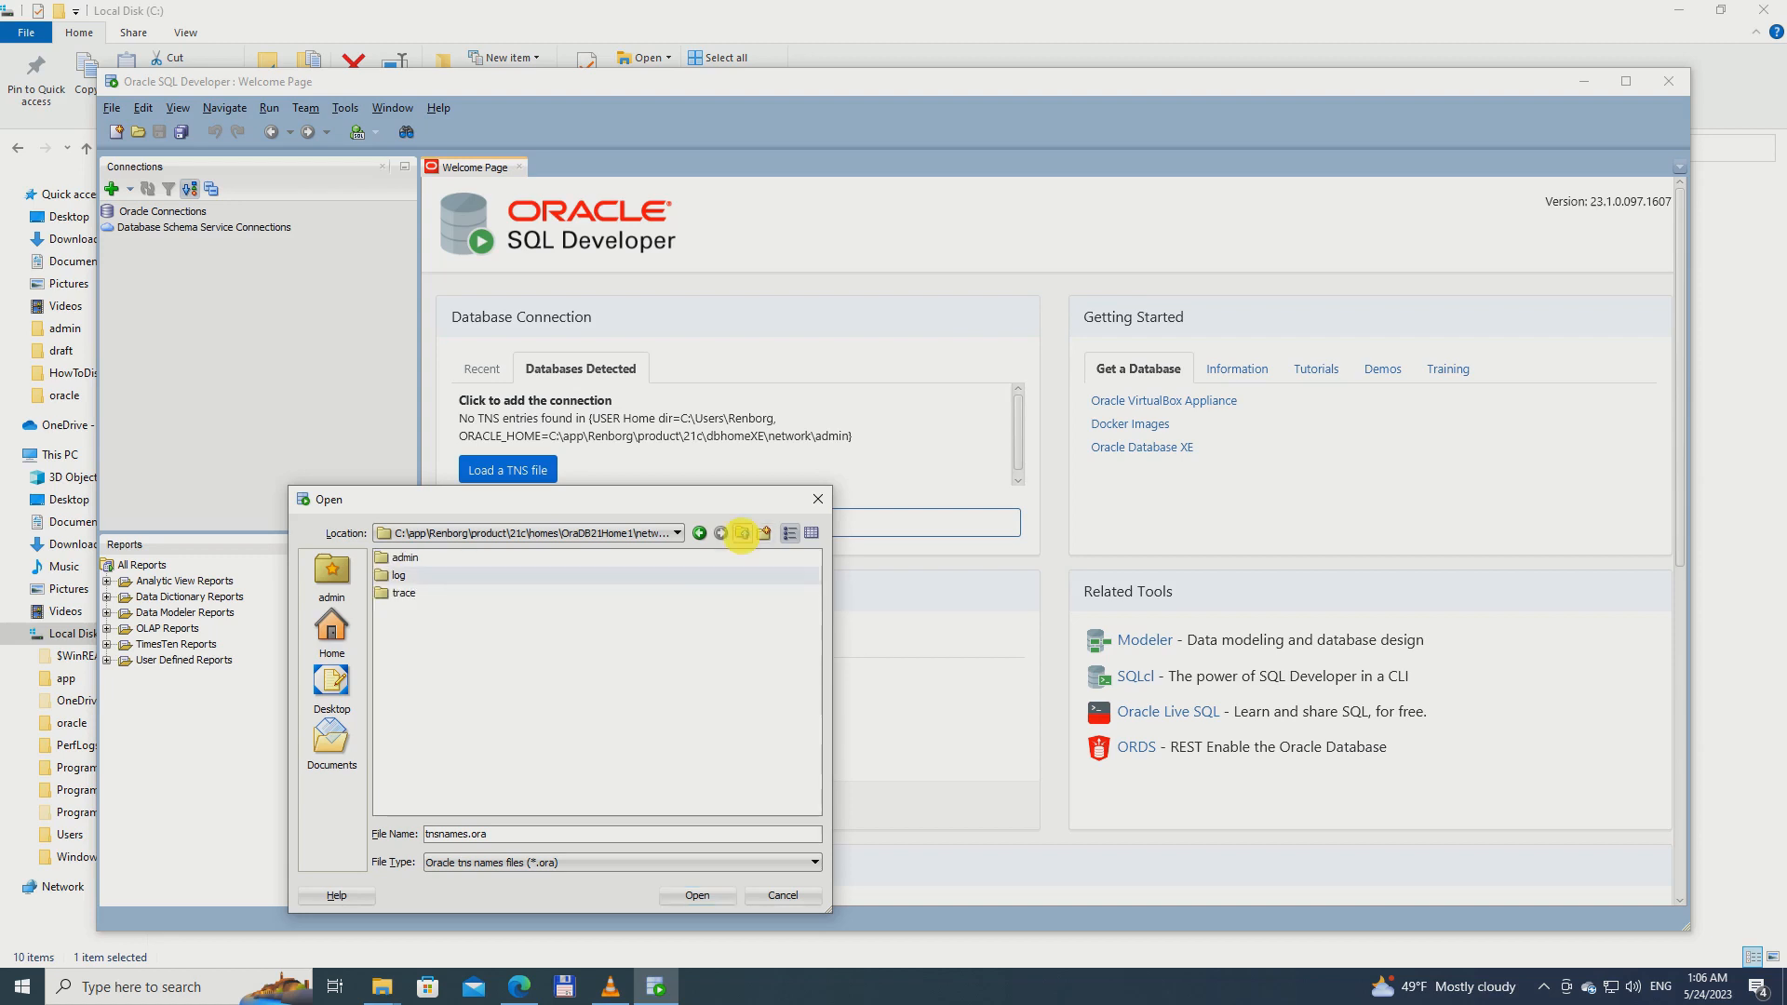
click(408, 557)
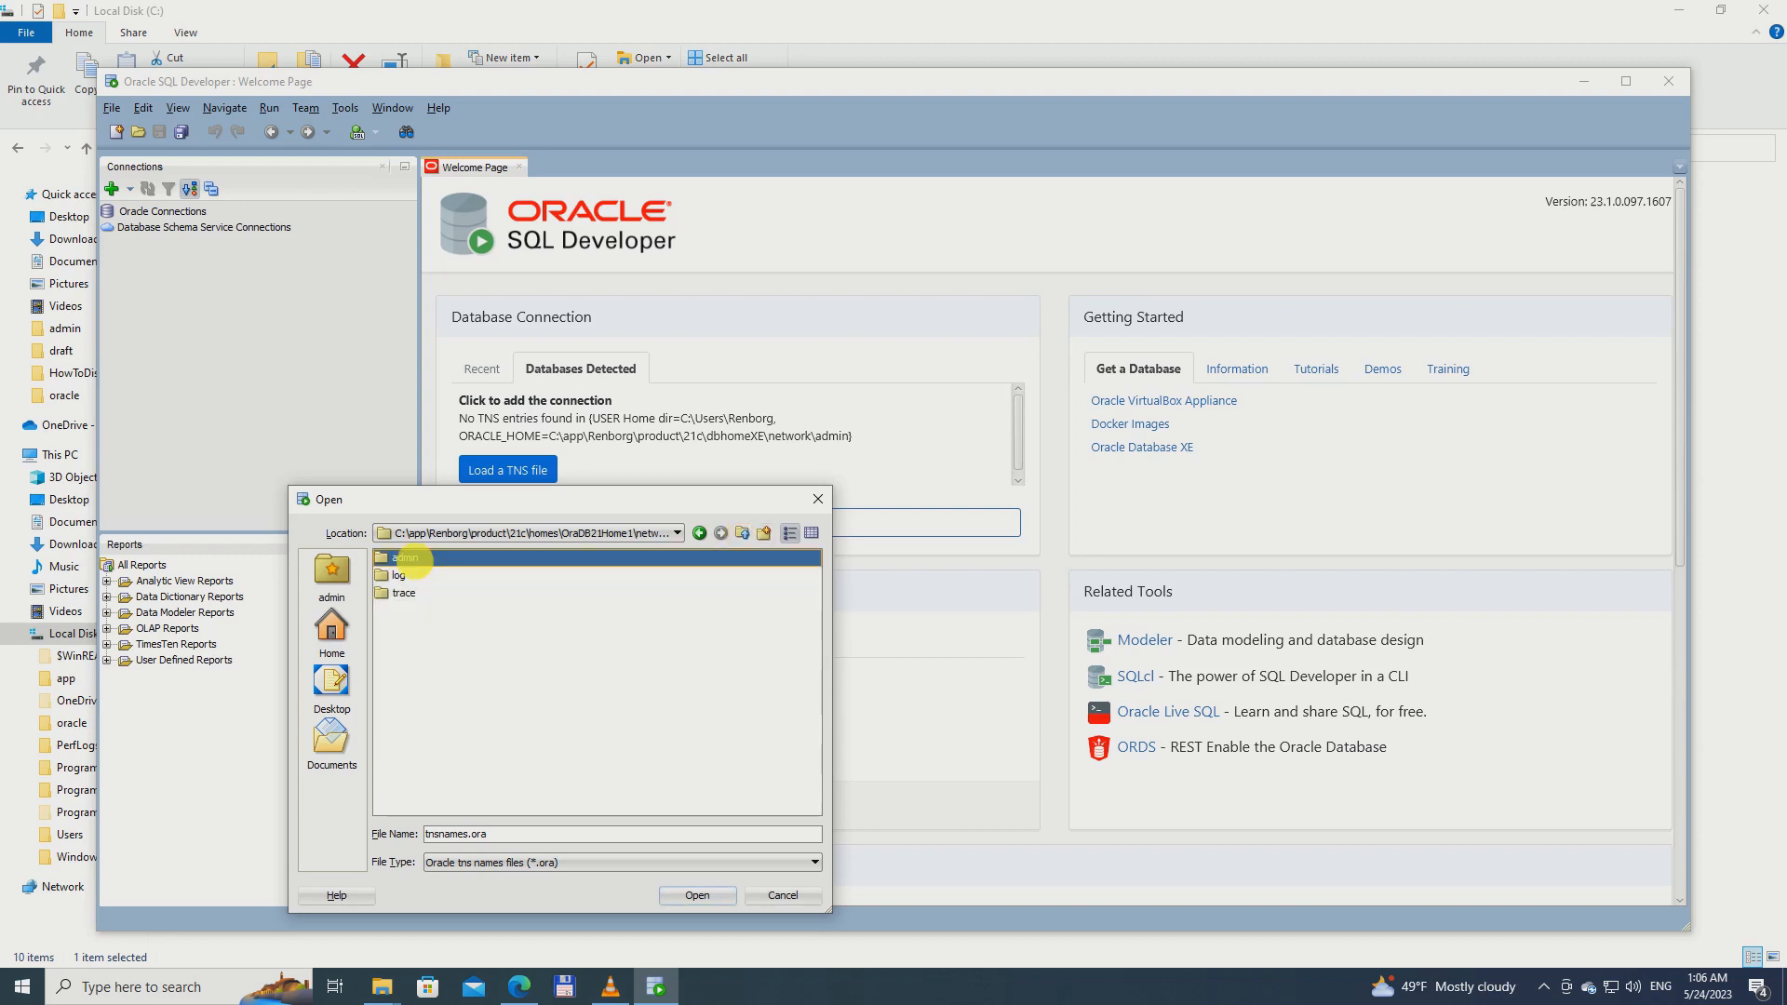
double_click(407, 557)
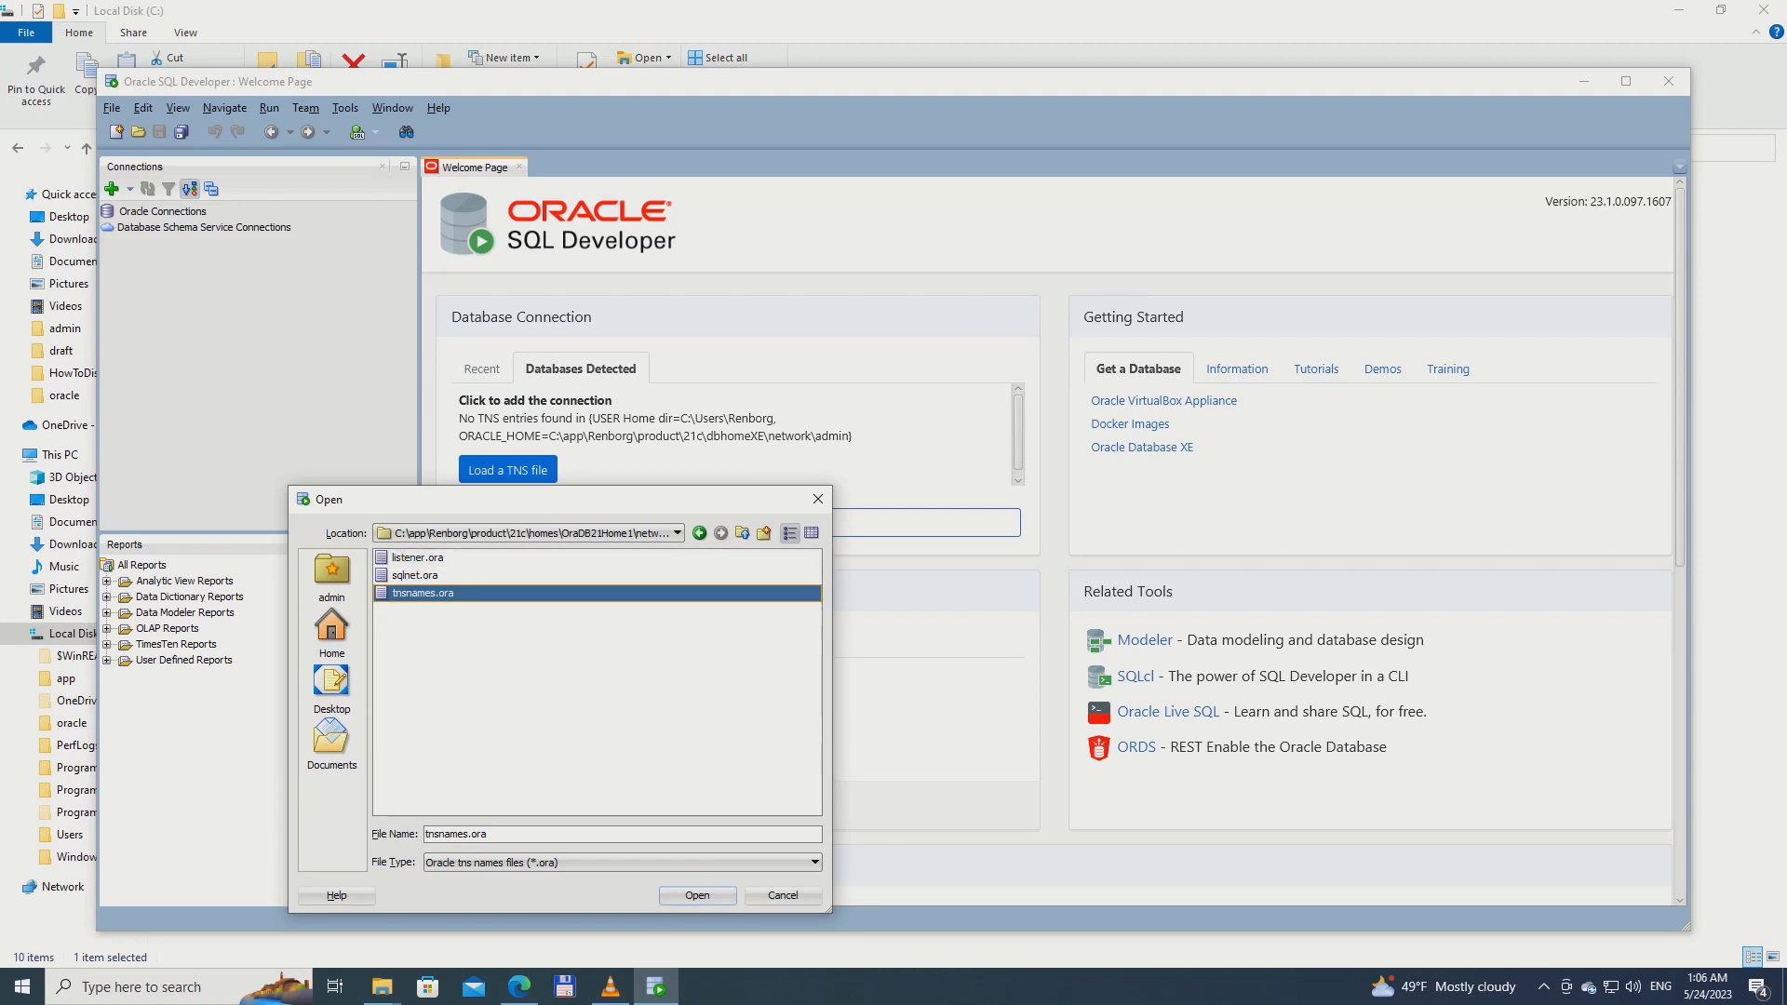
click(698, 896)
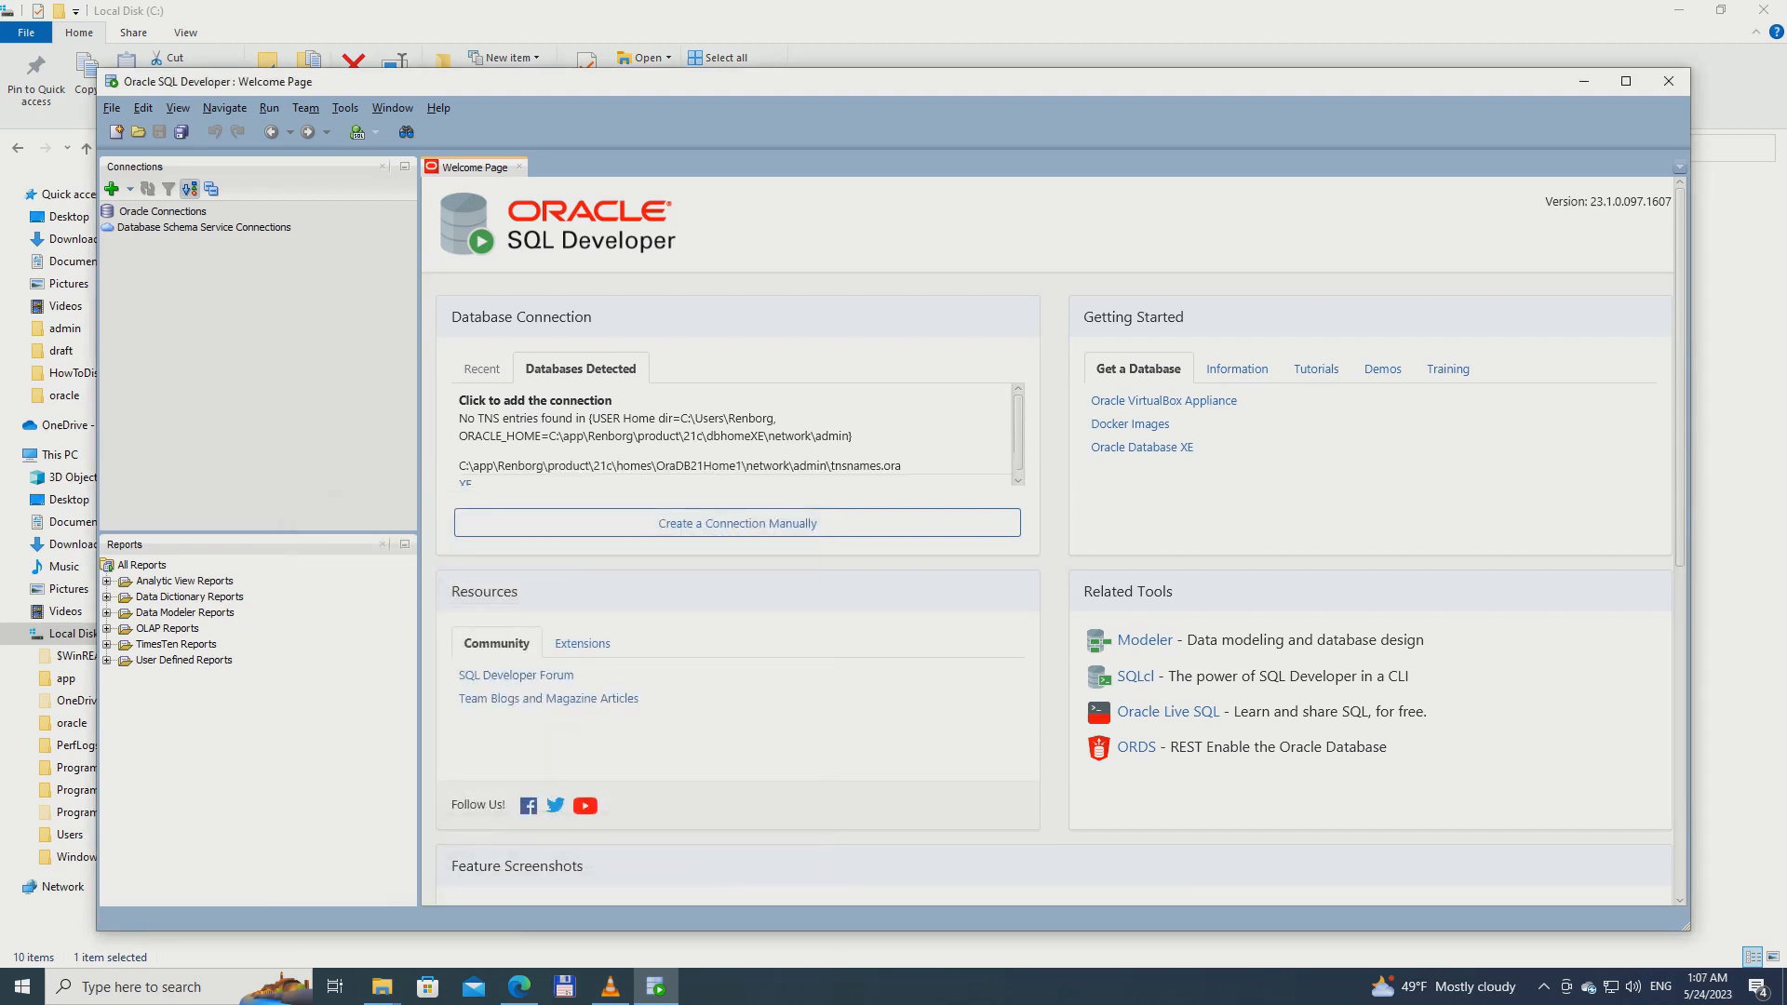
Add a connection from the detected XE entry of the loaded TNS file, dismissing its login requests
scroll(498, 437, down, 2)
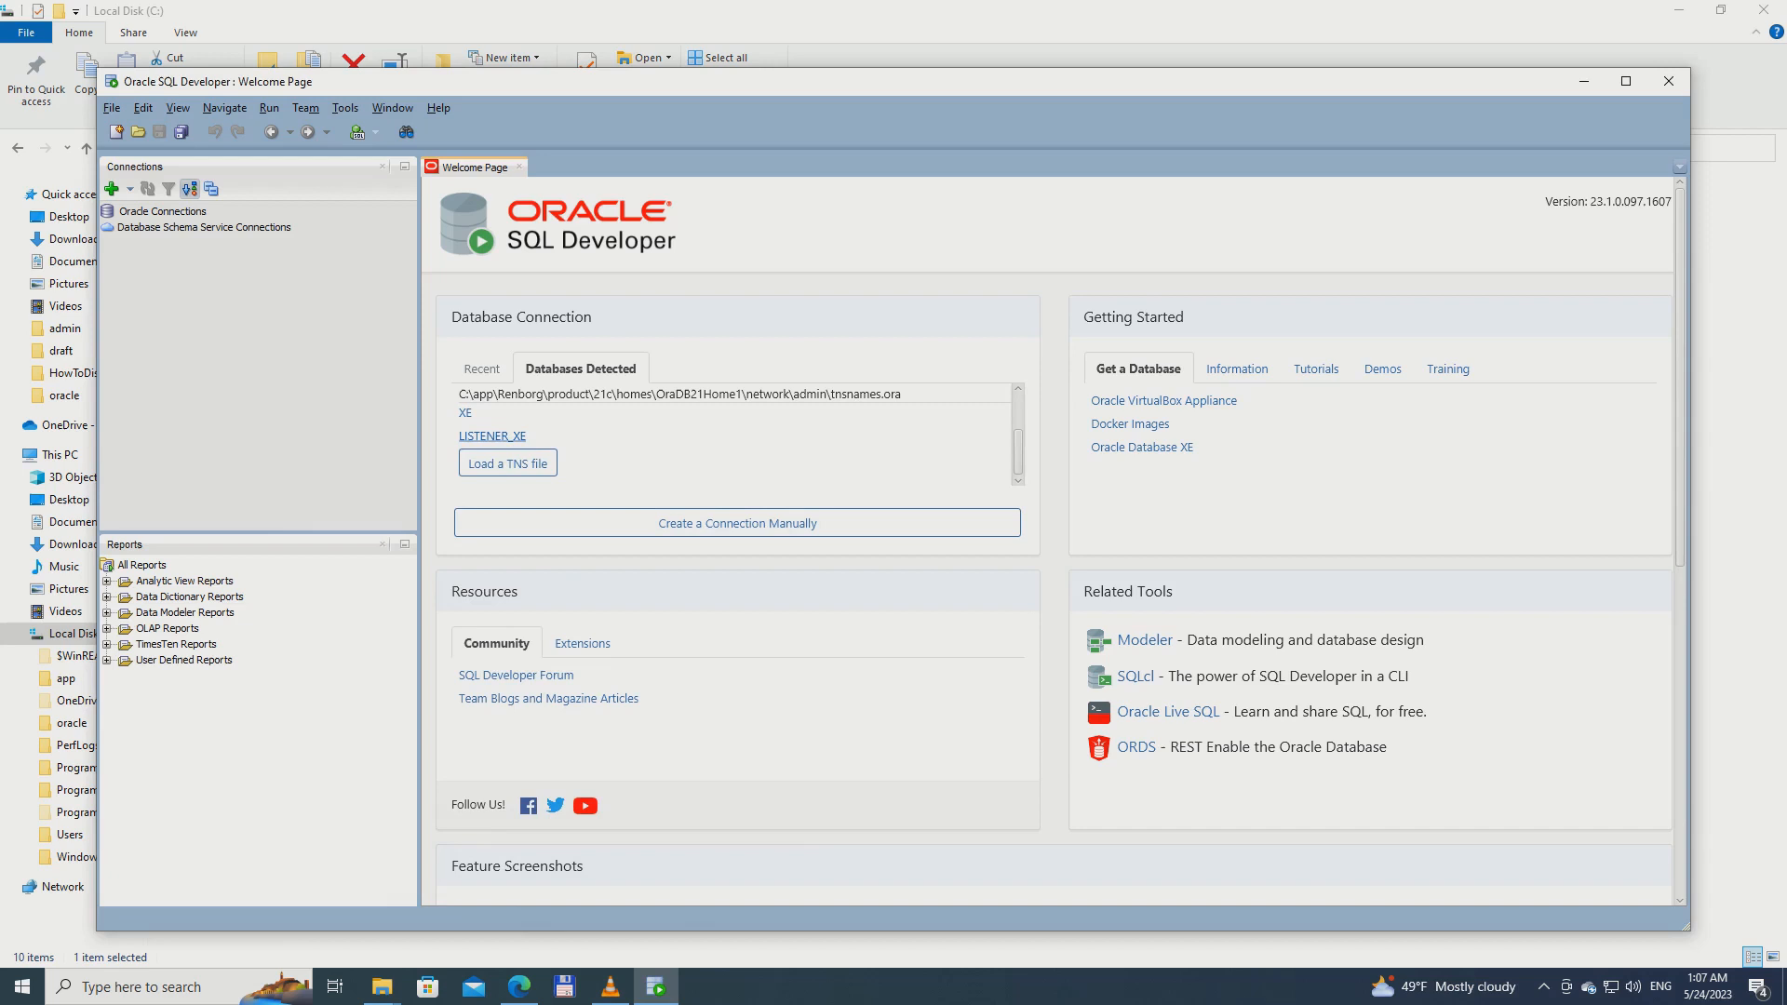
click(466, 413)
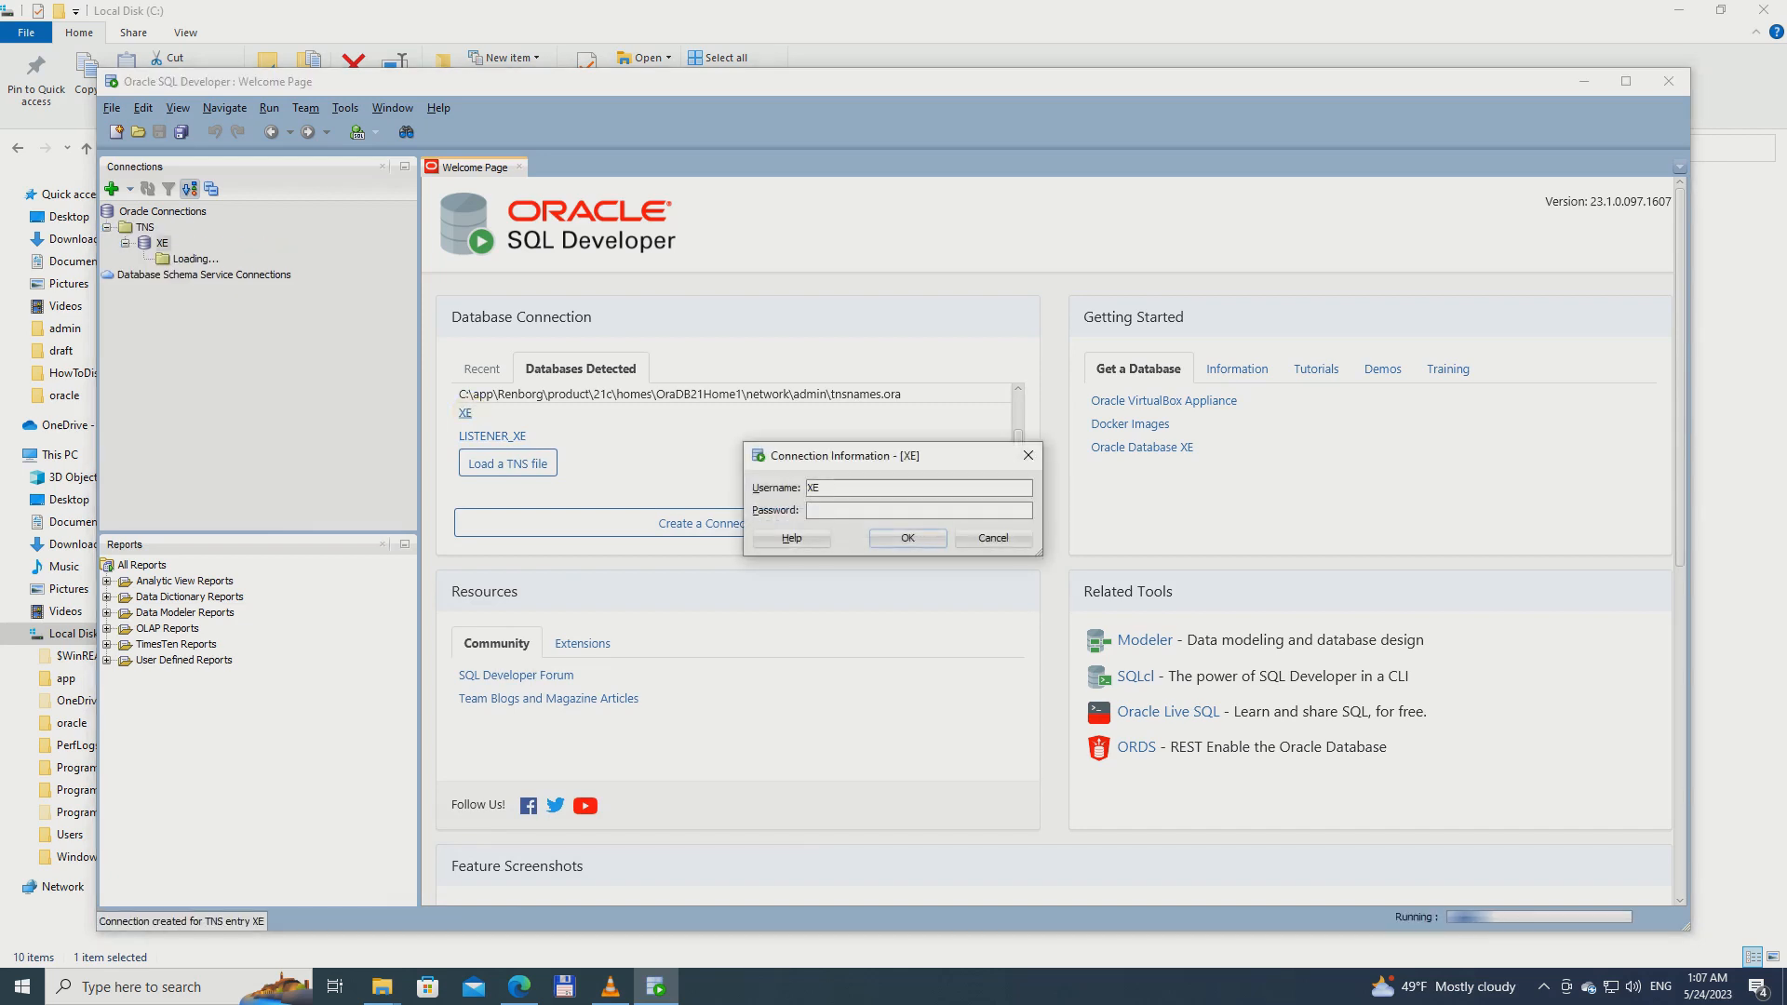
click(994, 538)
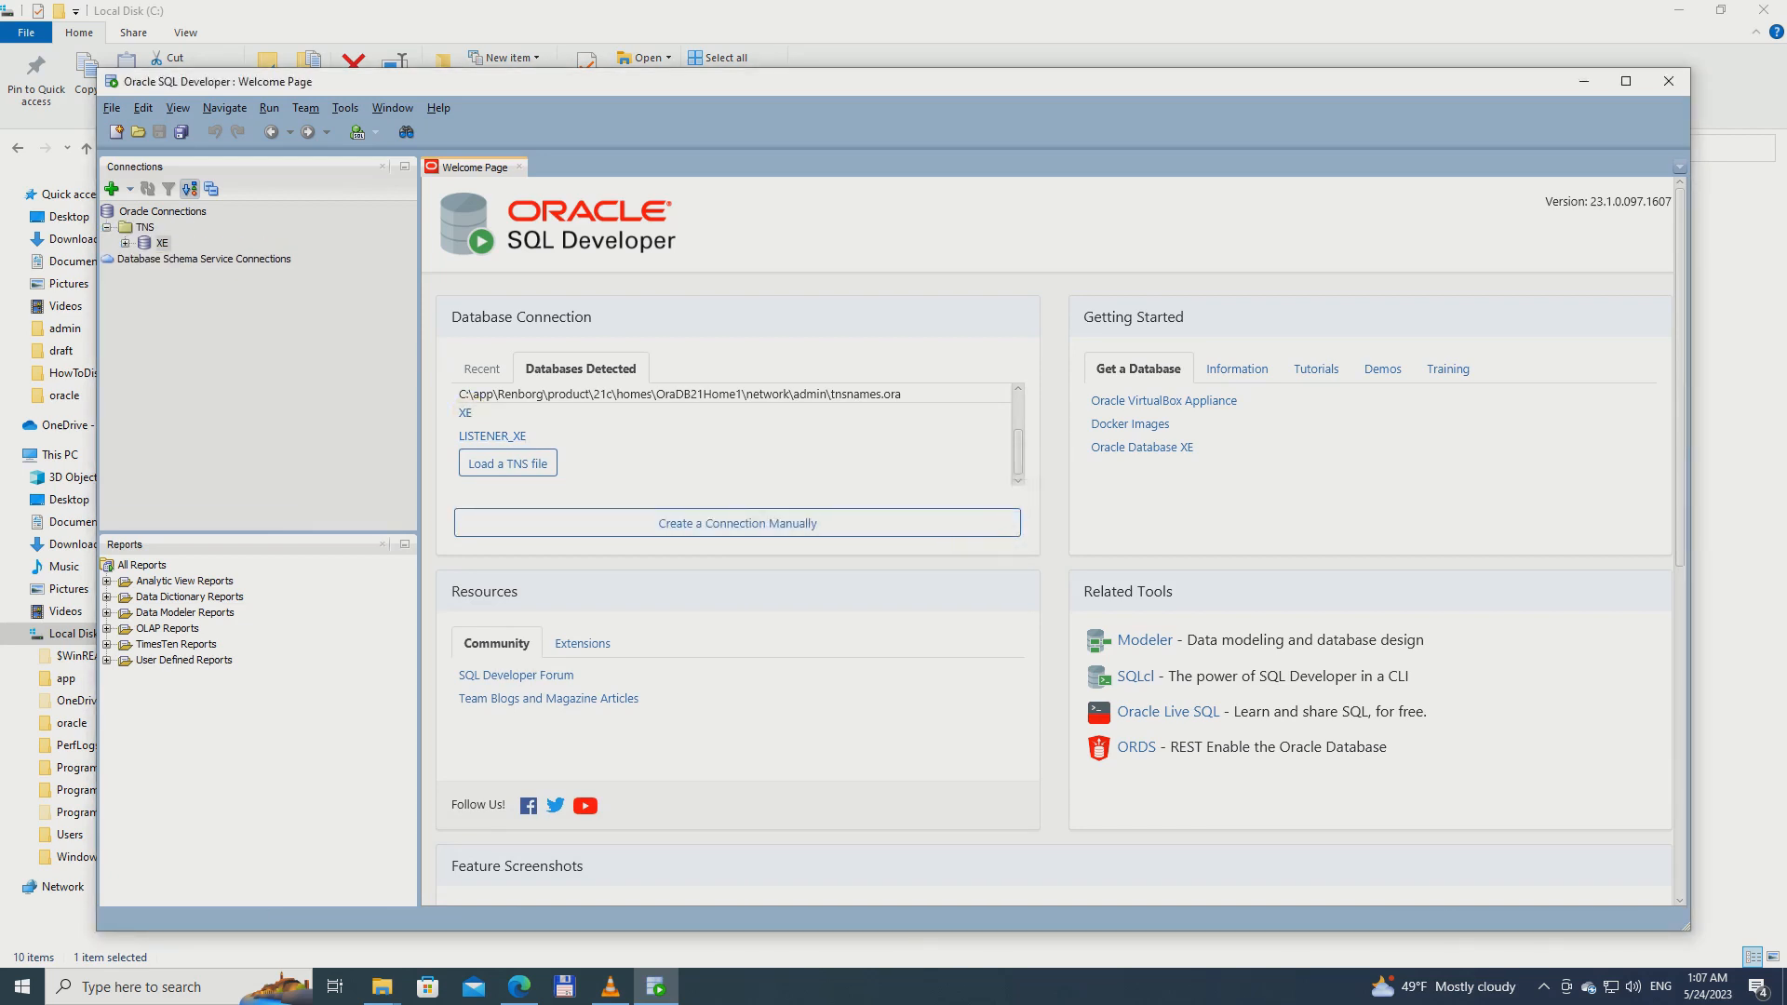
click(126, 243)
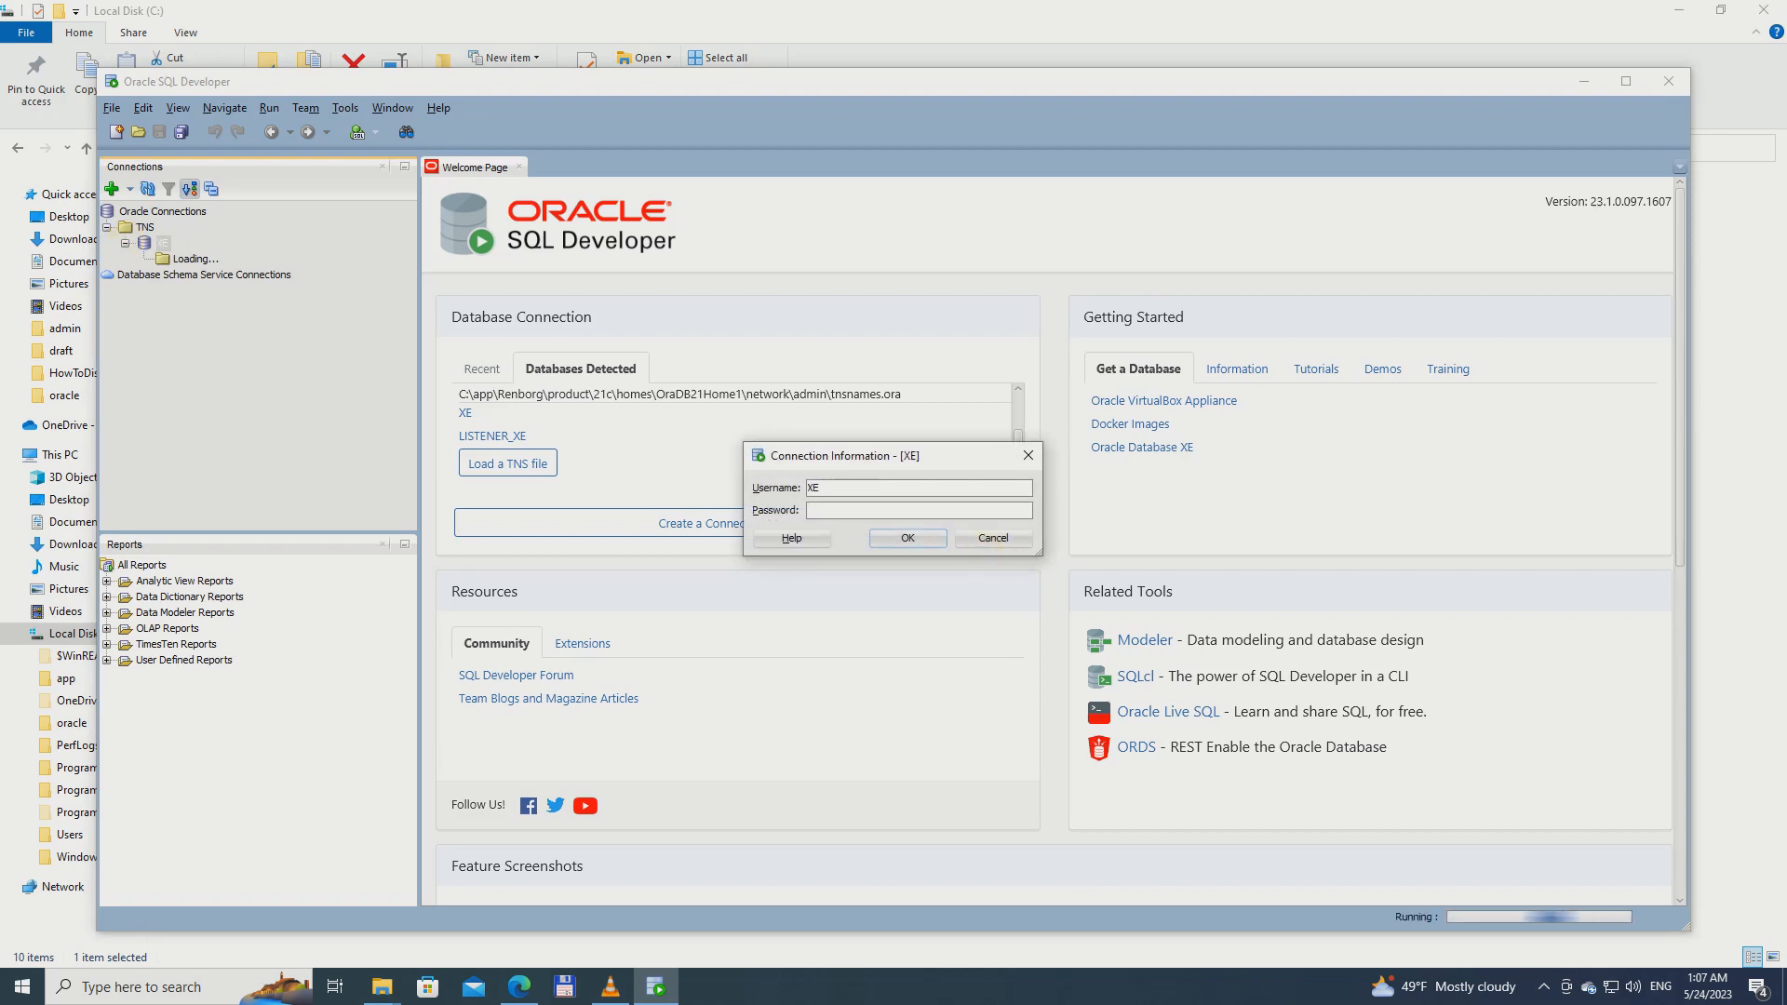
click(993, 538)
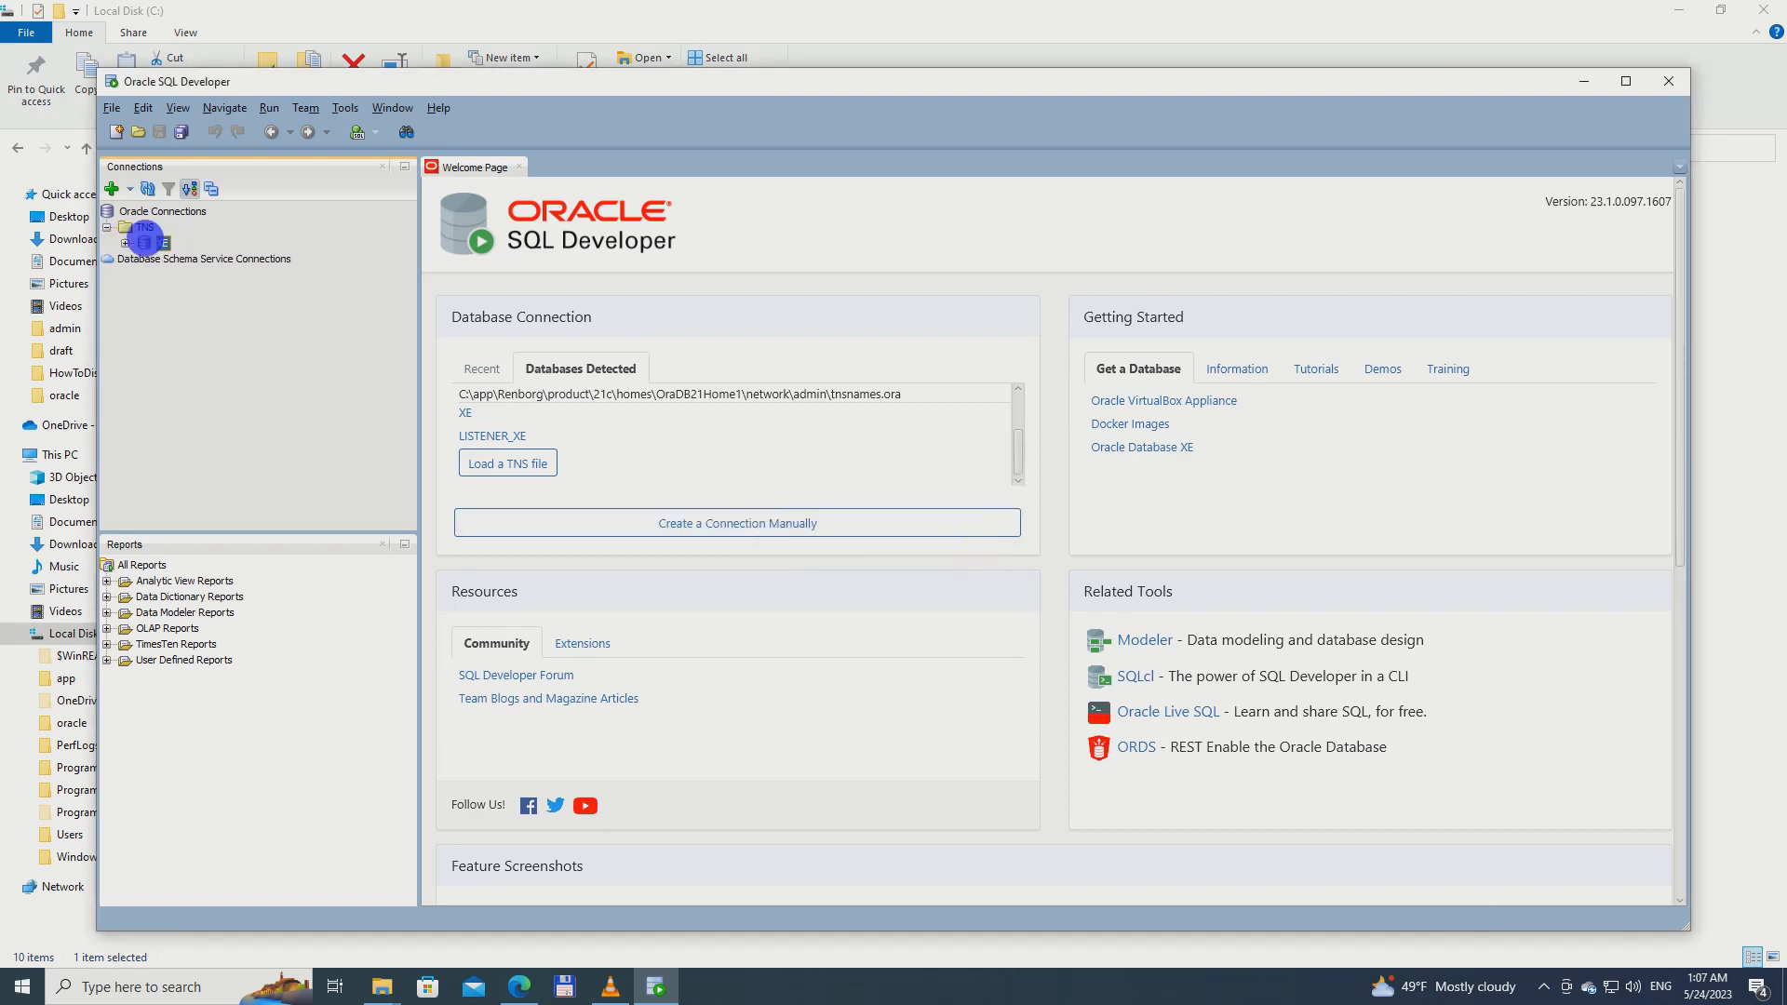
Open the properties of the XE connection and change the connection name to XE-Admin
right_click(147, 242)
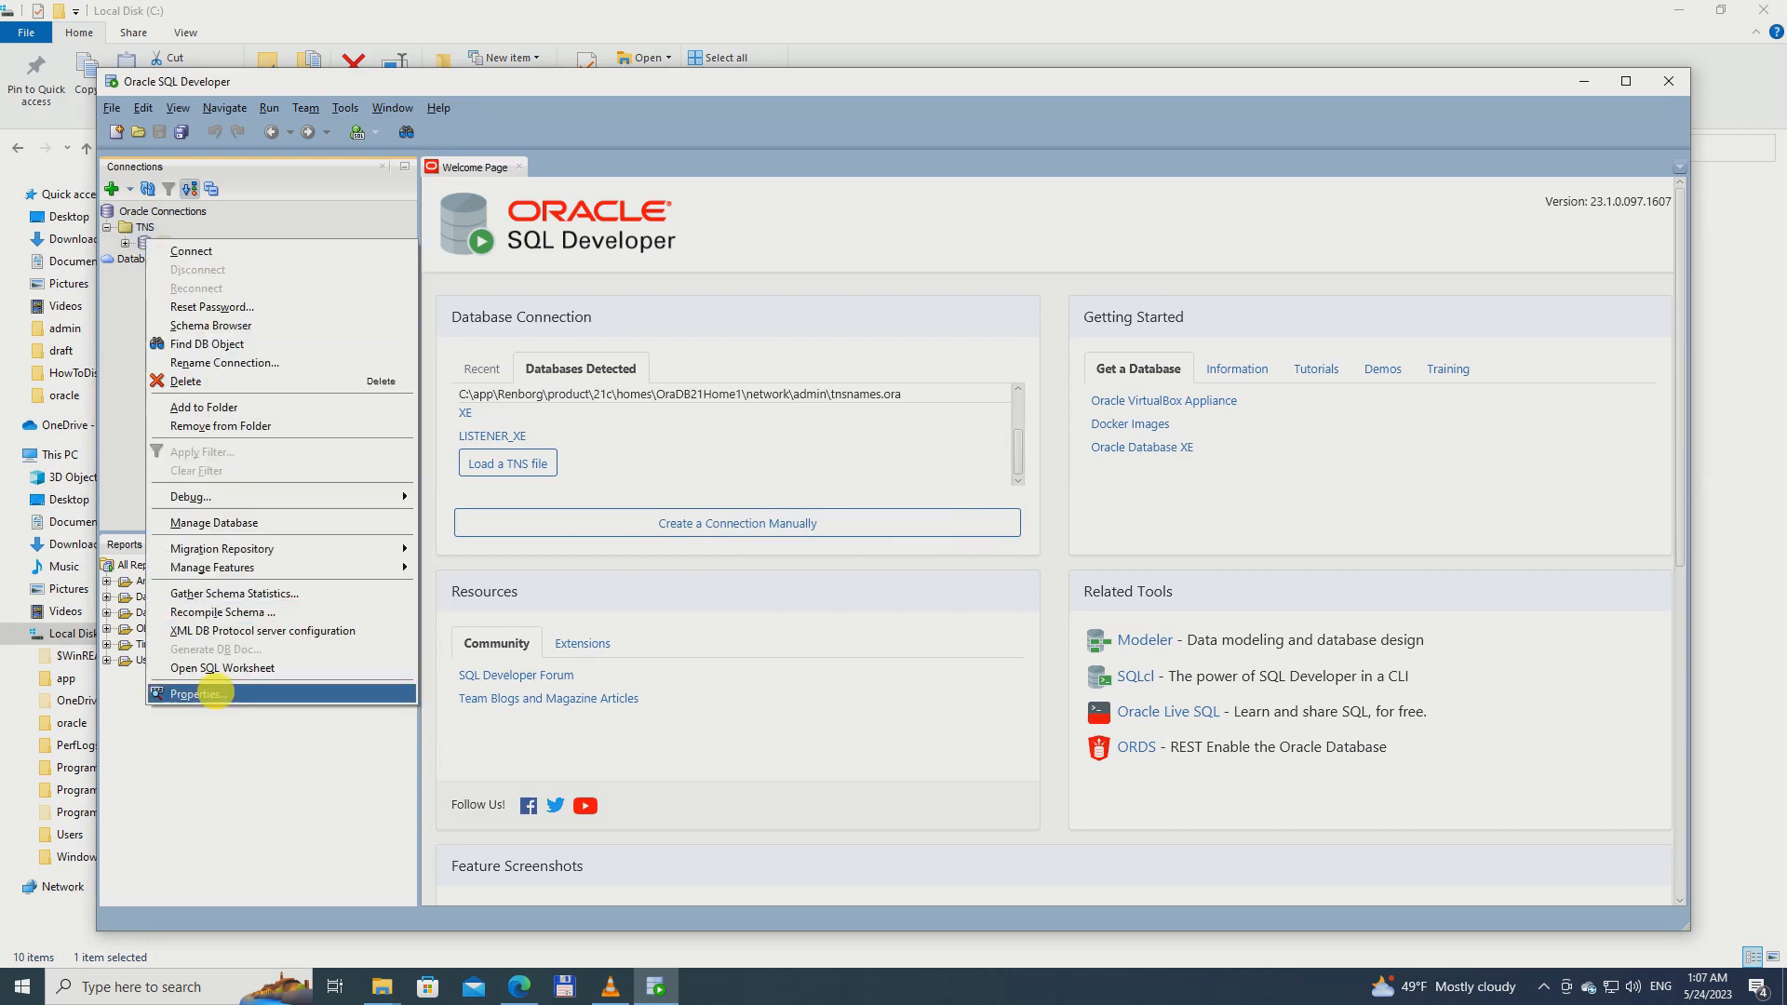
click(198, 693)
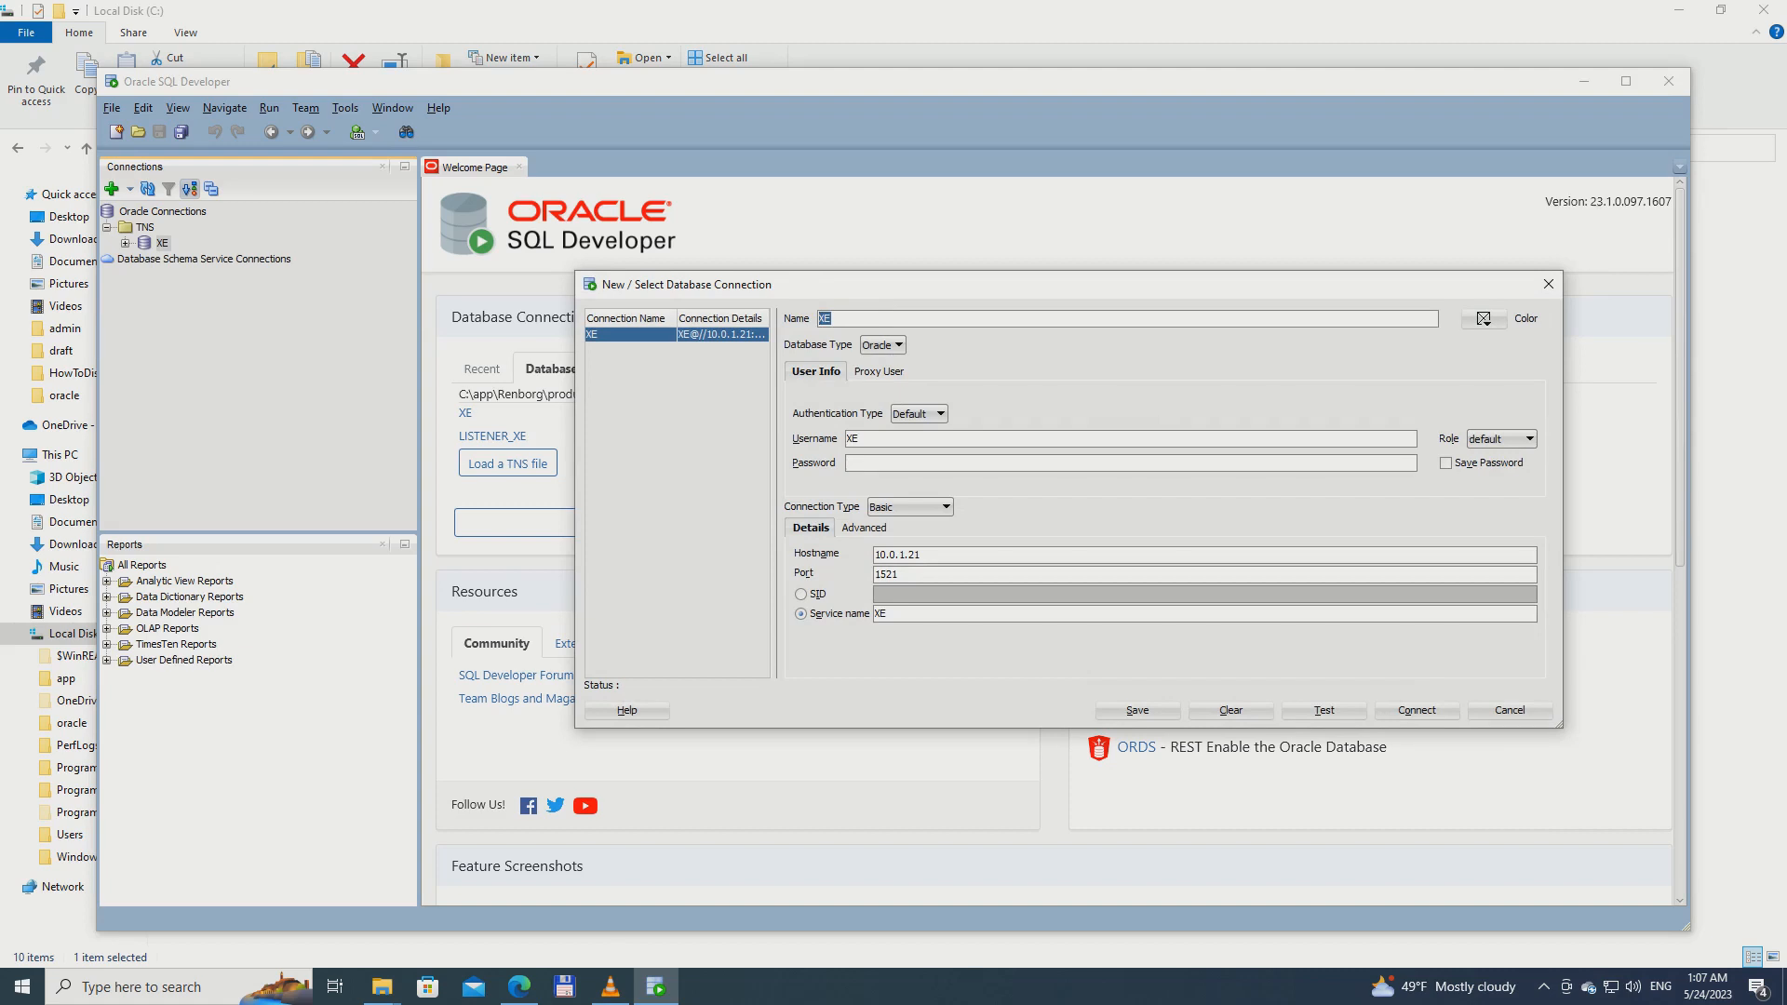
click(824, 318)
text(-Admin)
Set the connection's username to SYS, enter the account password, choose the SYSDBA role and enable saving the password
double_click(852, 439)
text(SZS)
key(BackSpace)
text(YS)
click(864, 463)
click(1502, 439)
click(1490, 464)
click(1446, 463)
Test the XE-Admin connection, save it and close the connection dialog
click(1324, 710)
click(1138, 710)
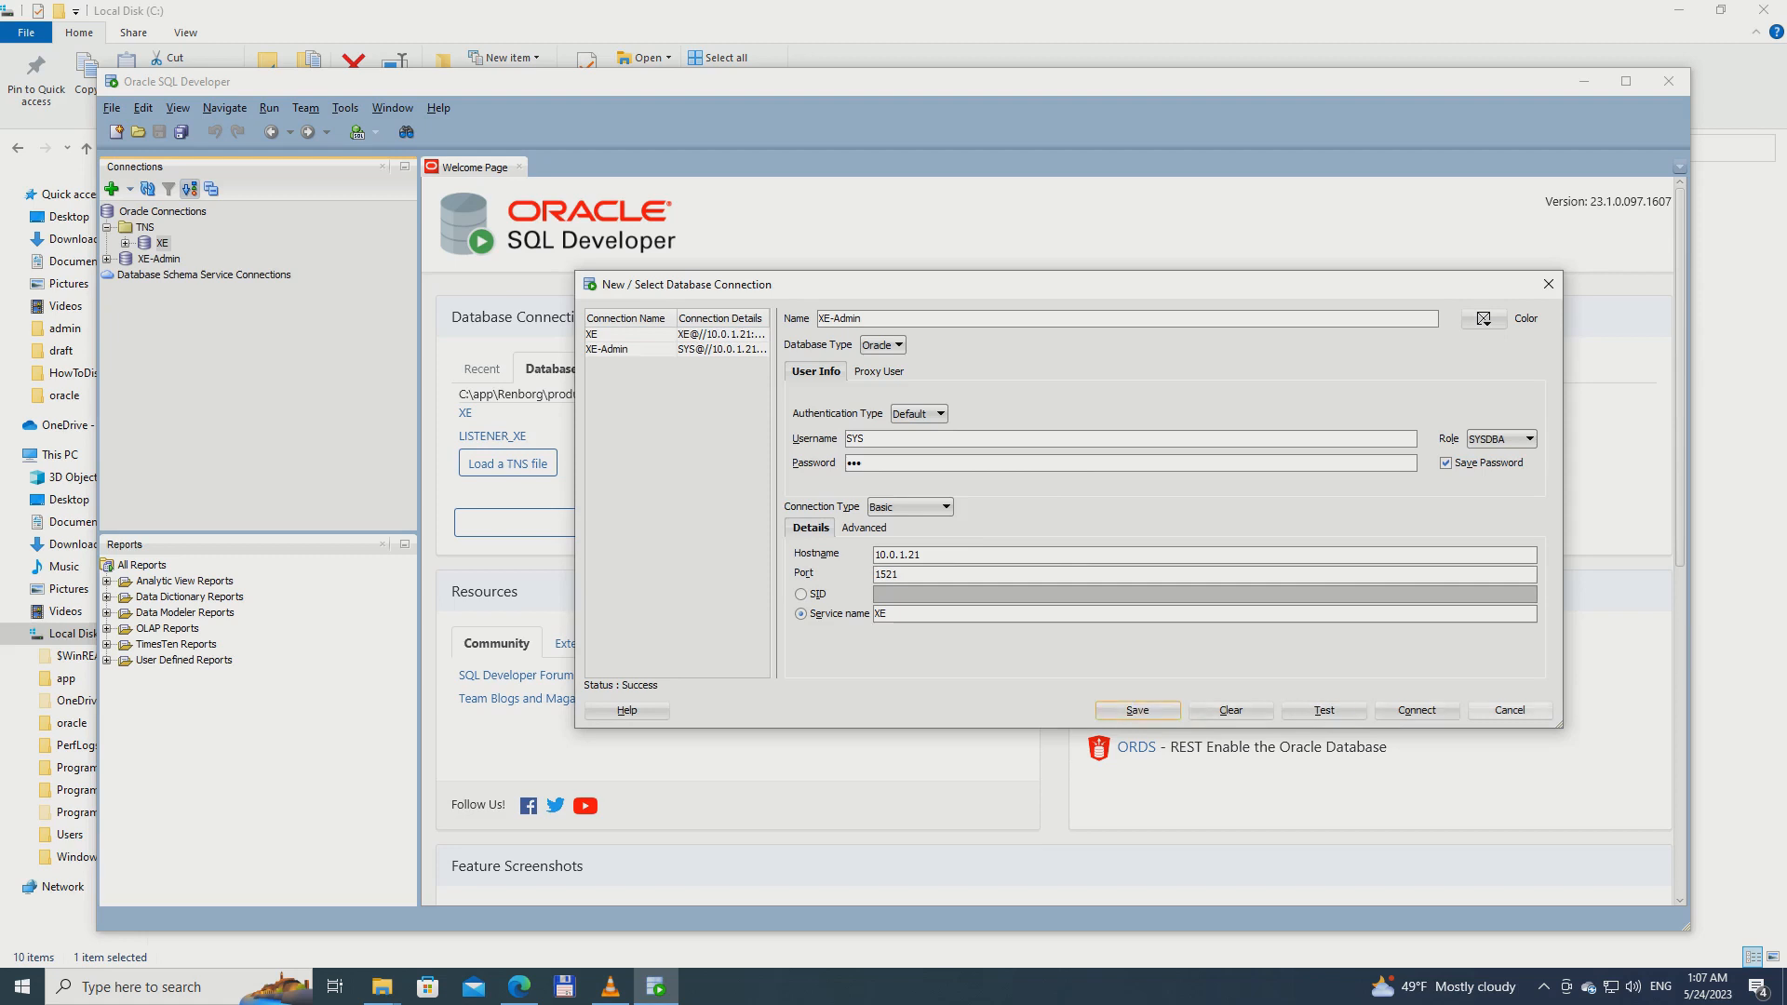
click(1549, 283)
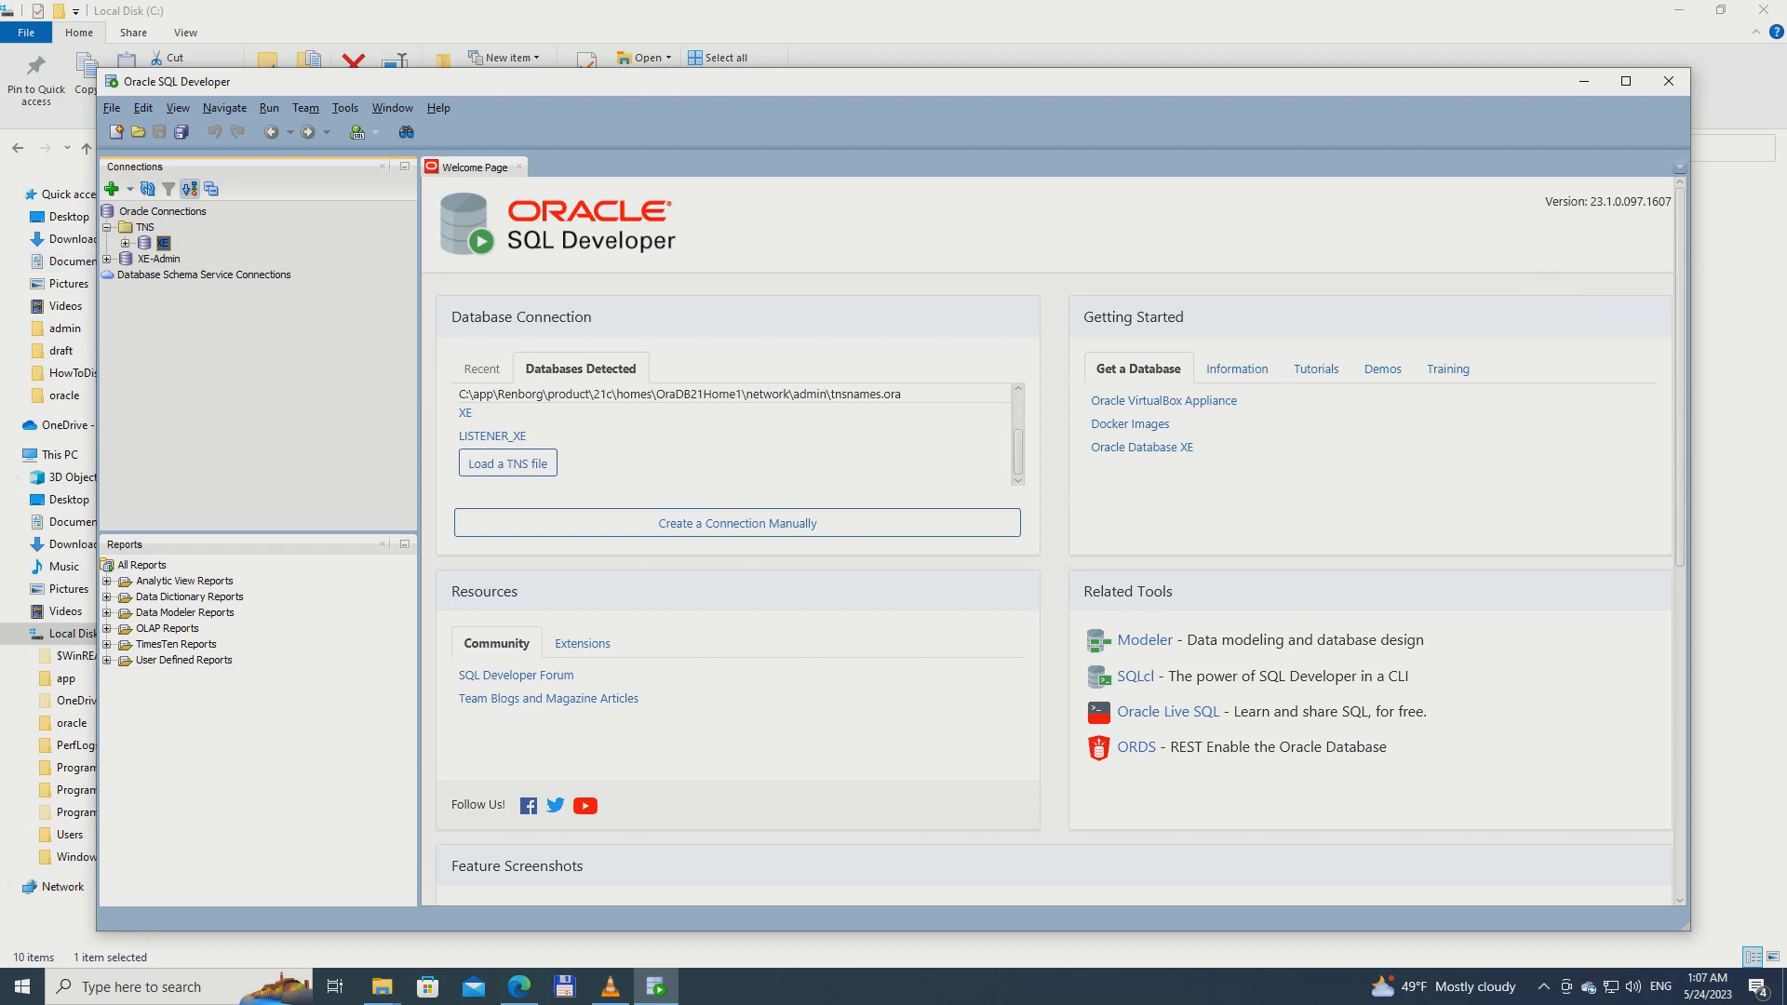
Connect to the database through XE-Admin and expand its filtered tables
click(107, 259)
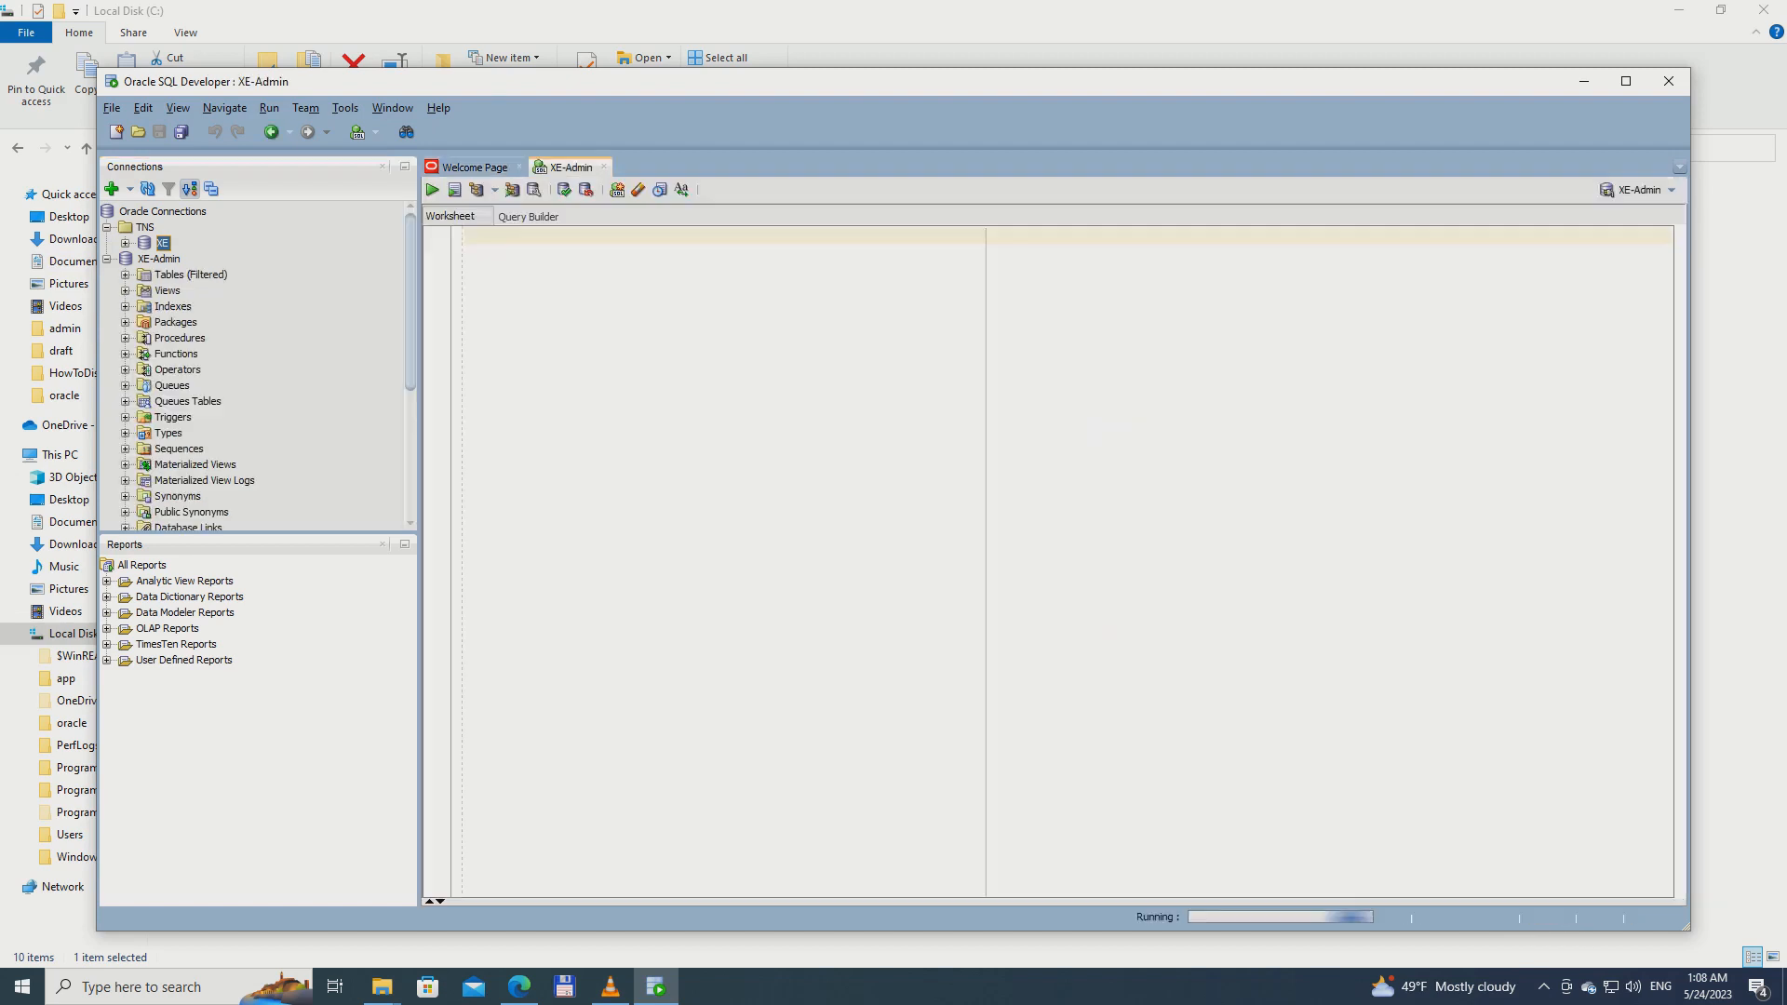
click(125, 274)
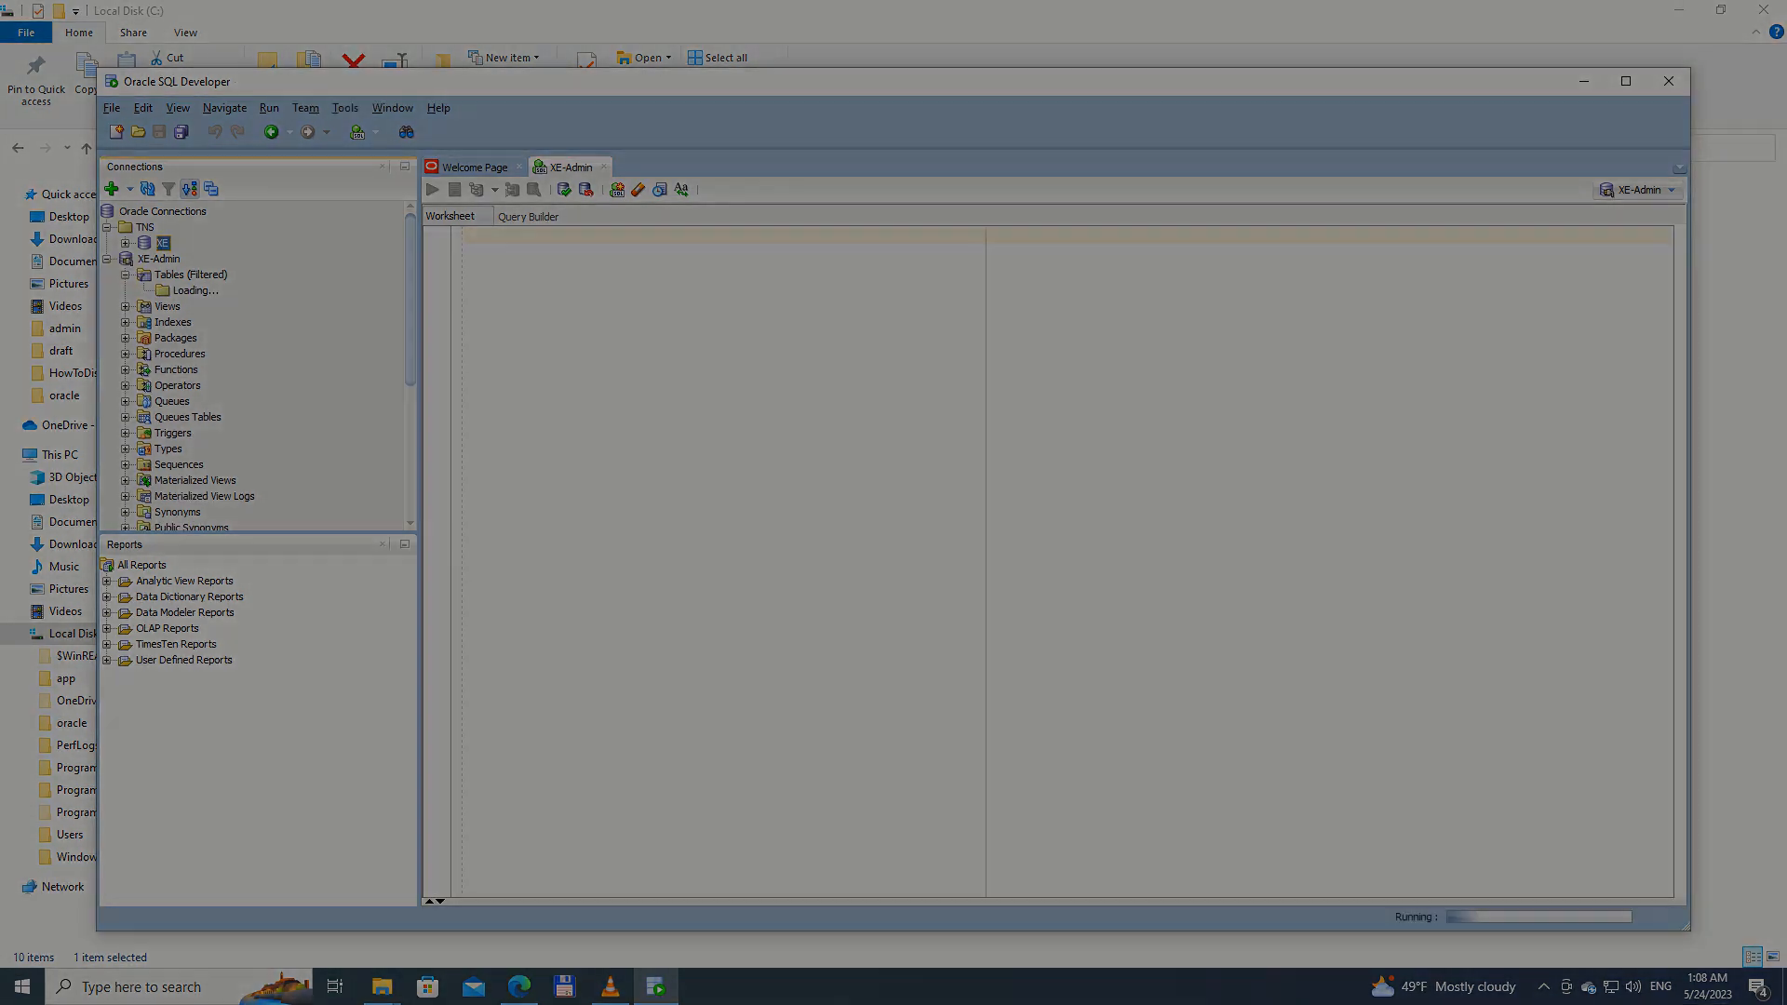